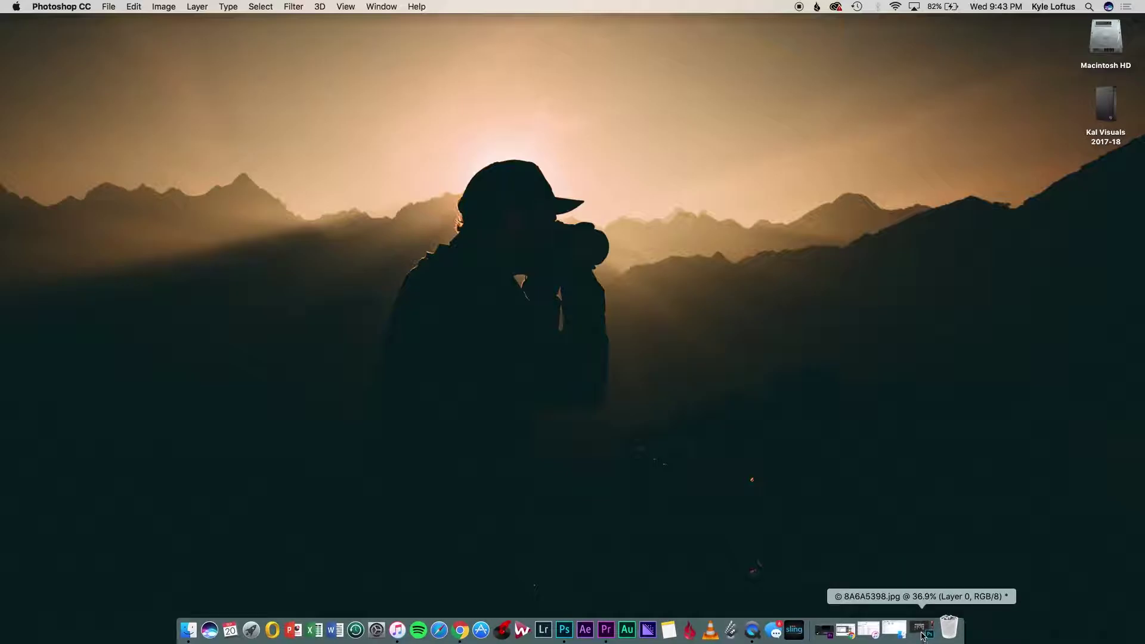
# - Enlarge the portrait's canvas with the Crop tool, leaving transparent margins on every side
pyautogui.click(900, 630)
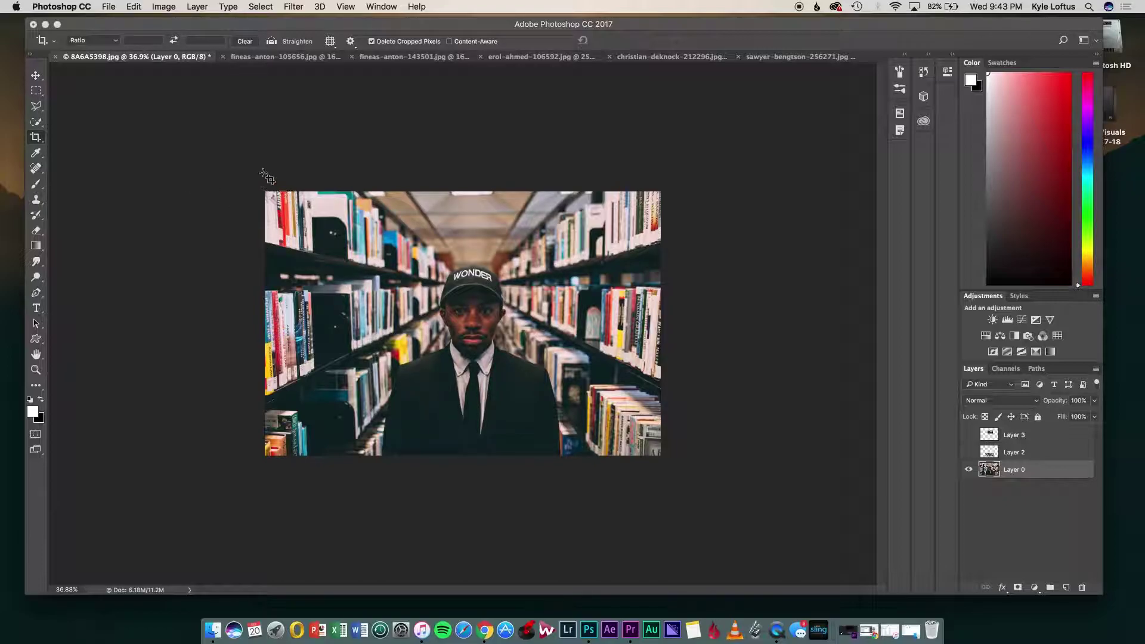
pyautogui.click(272, 202)
pyautogui.moveTo(265, 193); pyautogui.dragTo(236, 174)
pyautogui.moveTo(687, 472); pyautogui.dragTo(737, 523)
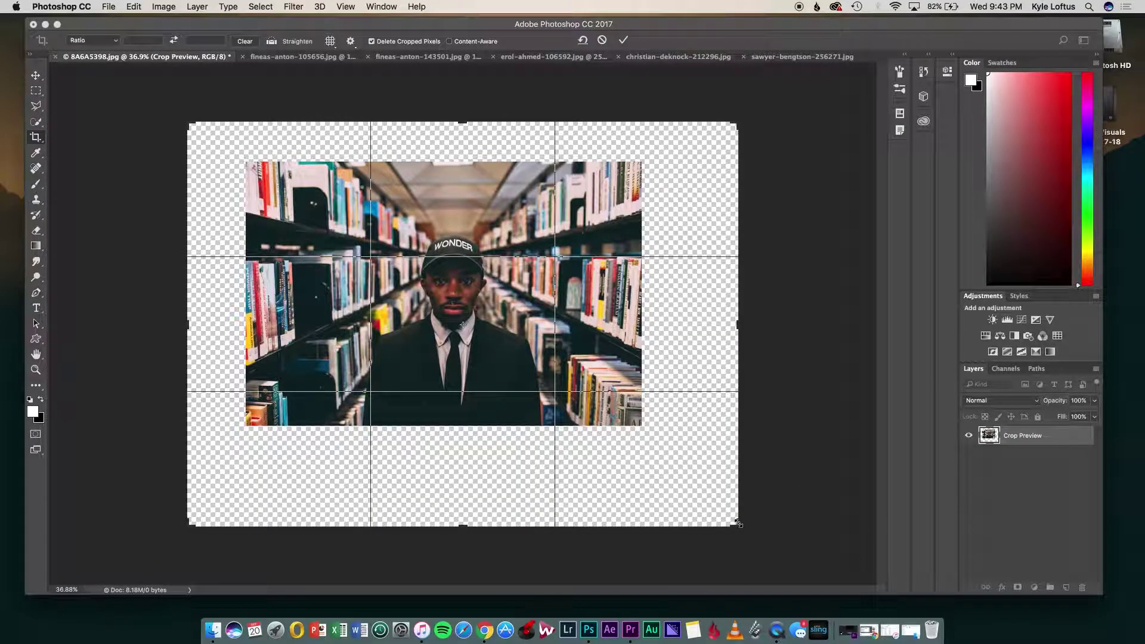
pyautogui.click(624, 41)
# - Select the photo's bottom strip with the Polygonal Lasso, delete it and deselect
pyautogui.press('super+plus')
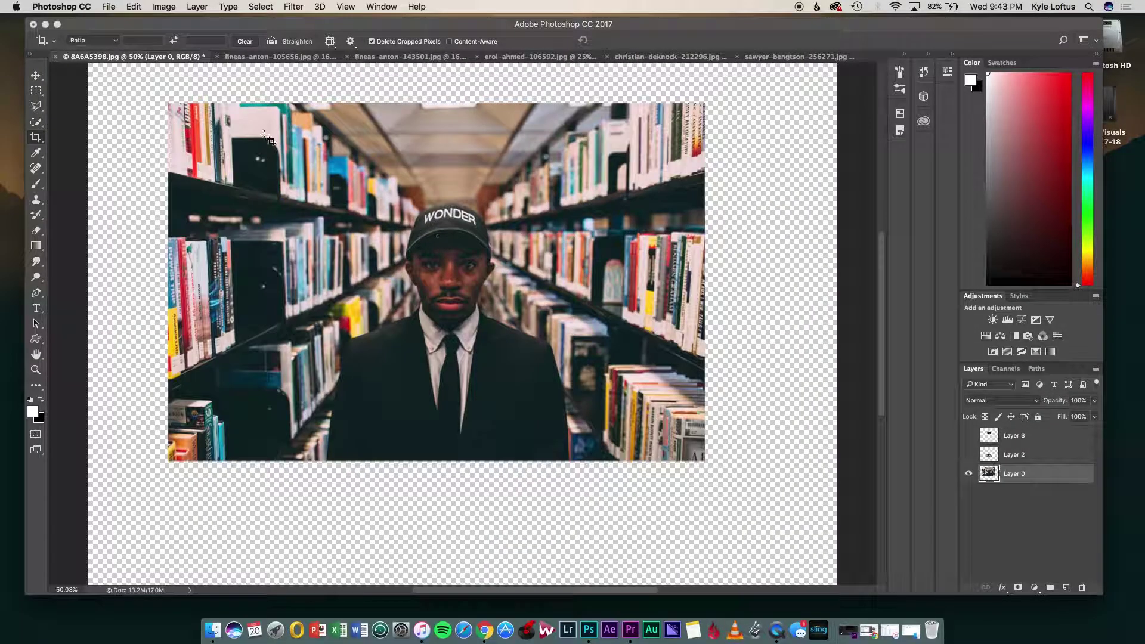
pyautogui.click(41, 110)
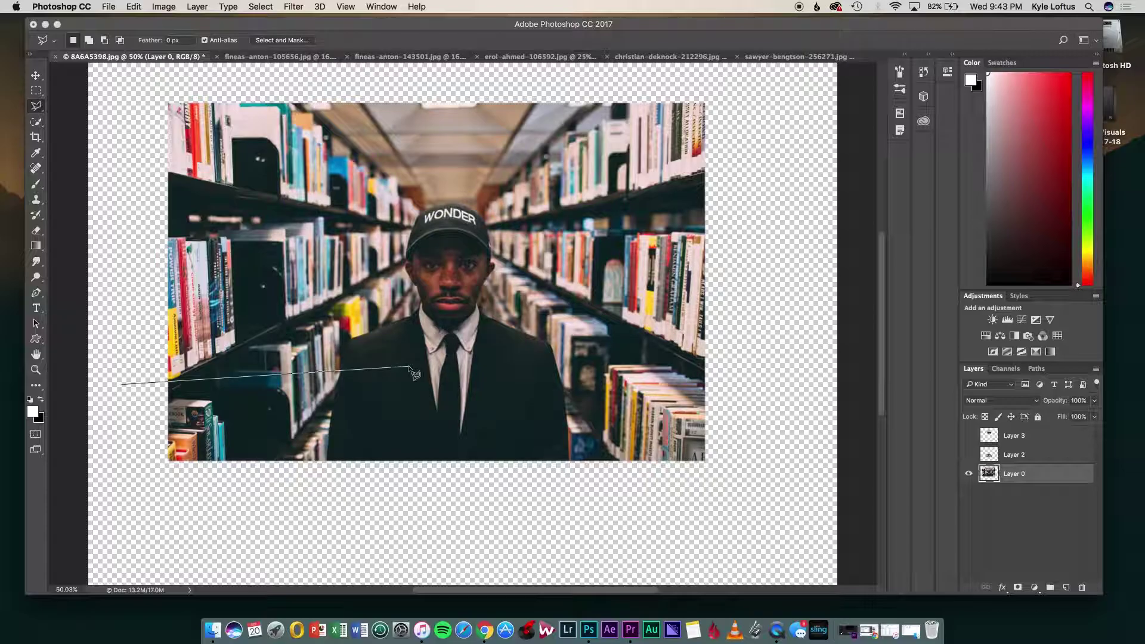
pyautogui.click(158, 421)
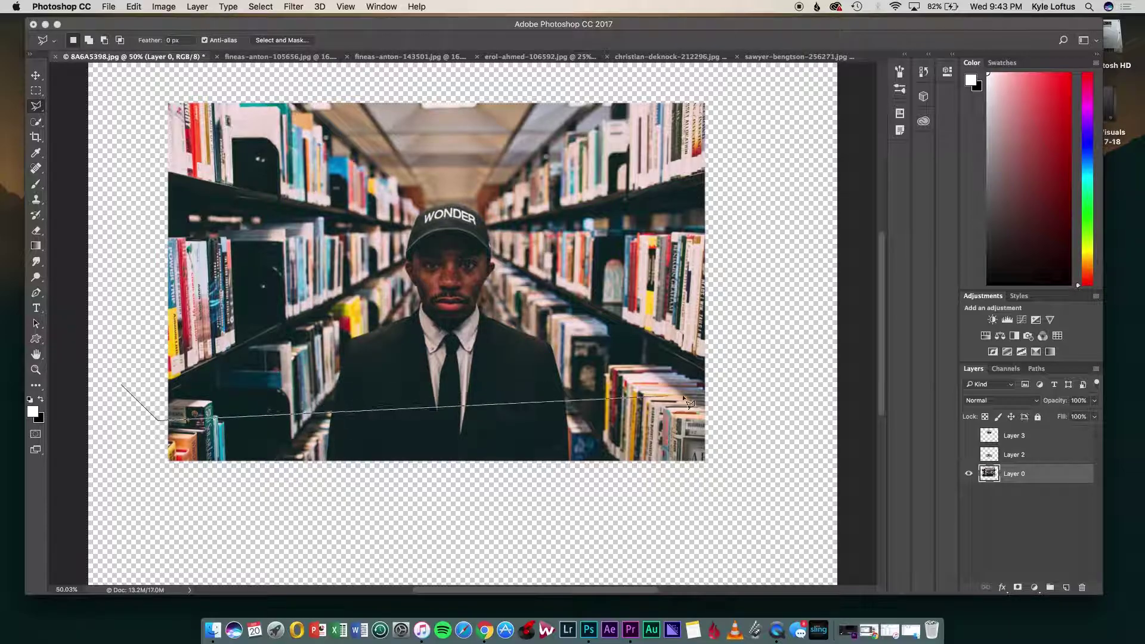
pyautogui.click(773, 421)
pyautogui.click(739, 514)
pyautogui.click(156, 520)
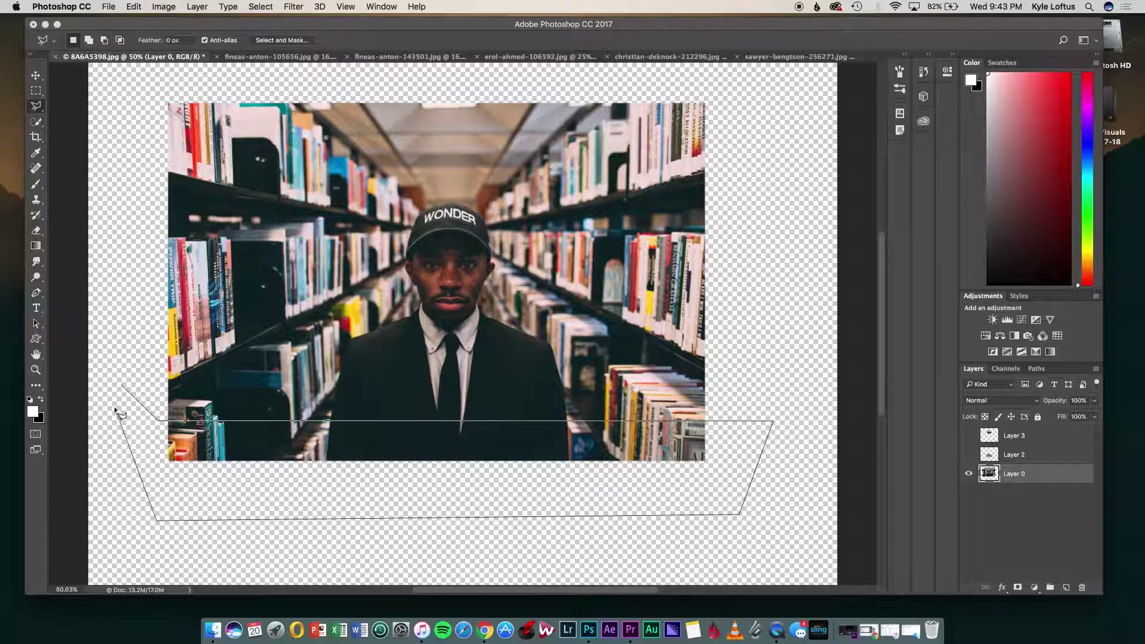
pyautogui.click(122, 388)
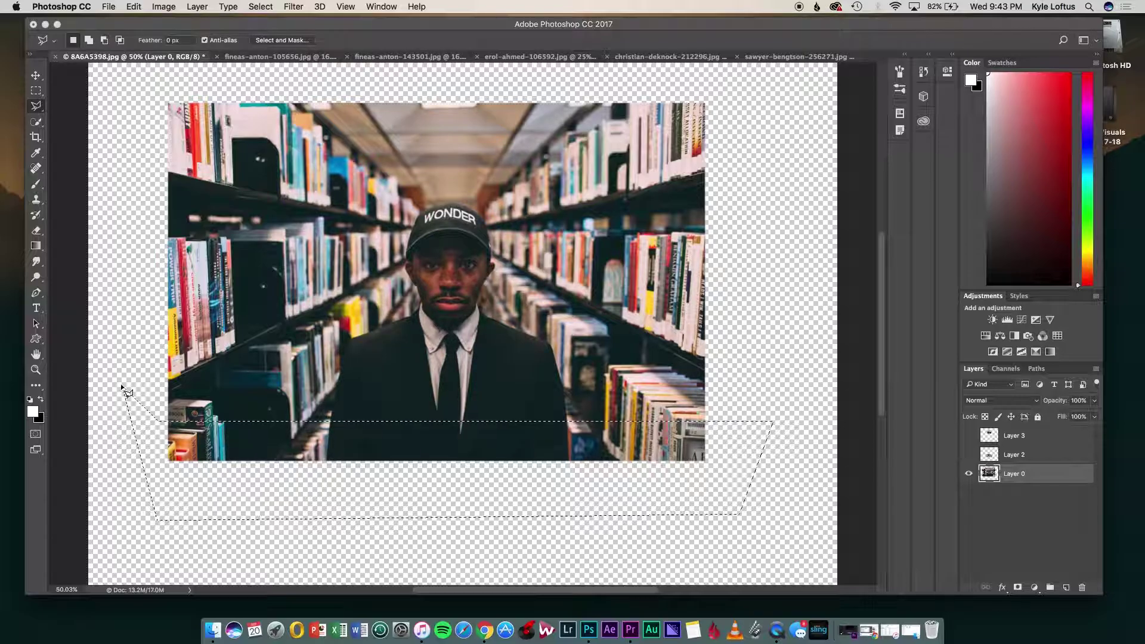
pyautogui.press('BackSpace')
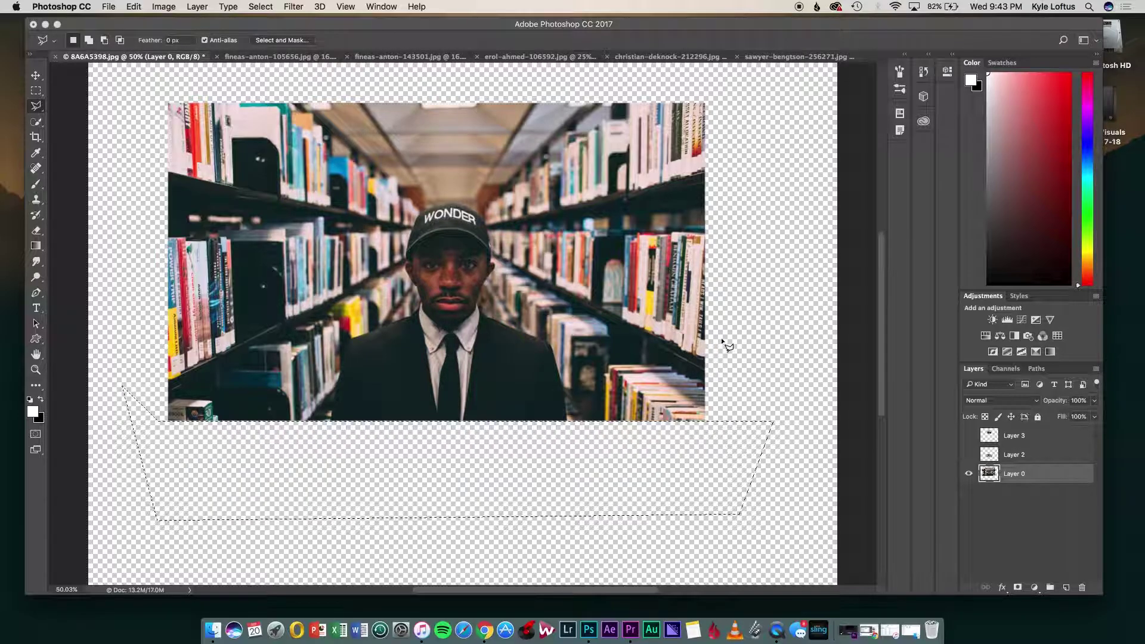
pyautogui.press('super+d')
# - Start a polygonal outline of the man along the suit's bottom, shoulder and collar
pyautogui.scroll(5, 542, 377)
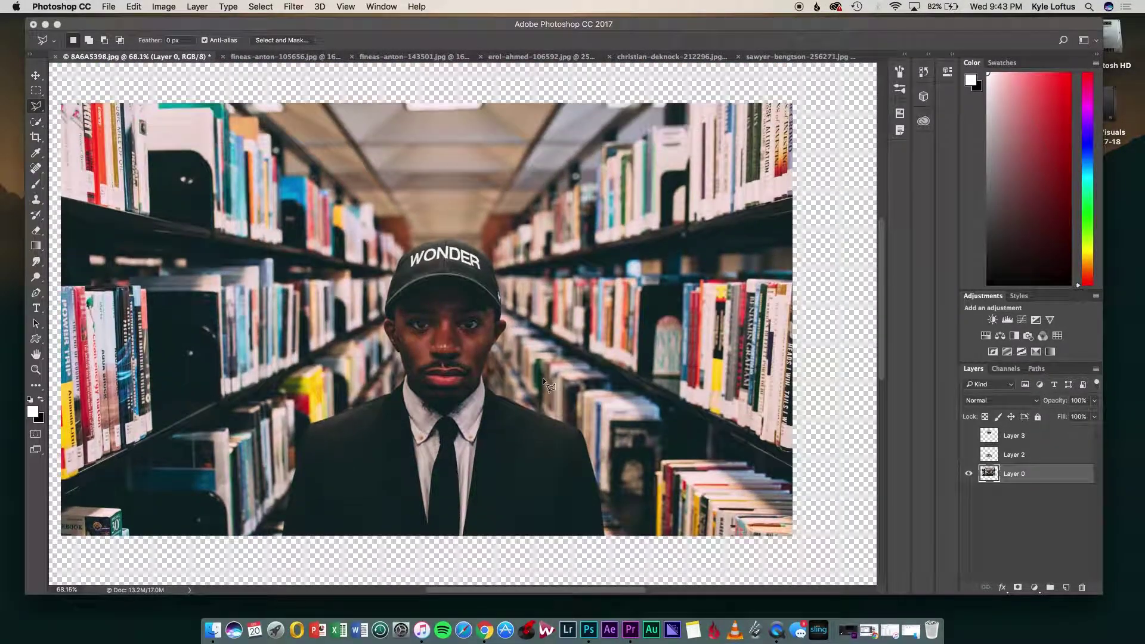
pyautogui.scroll(8, 543, 378)
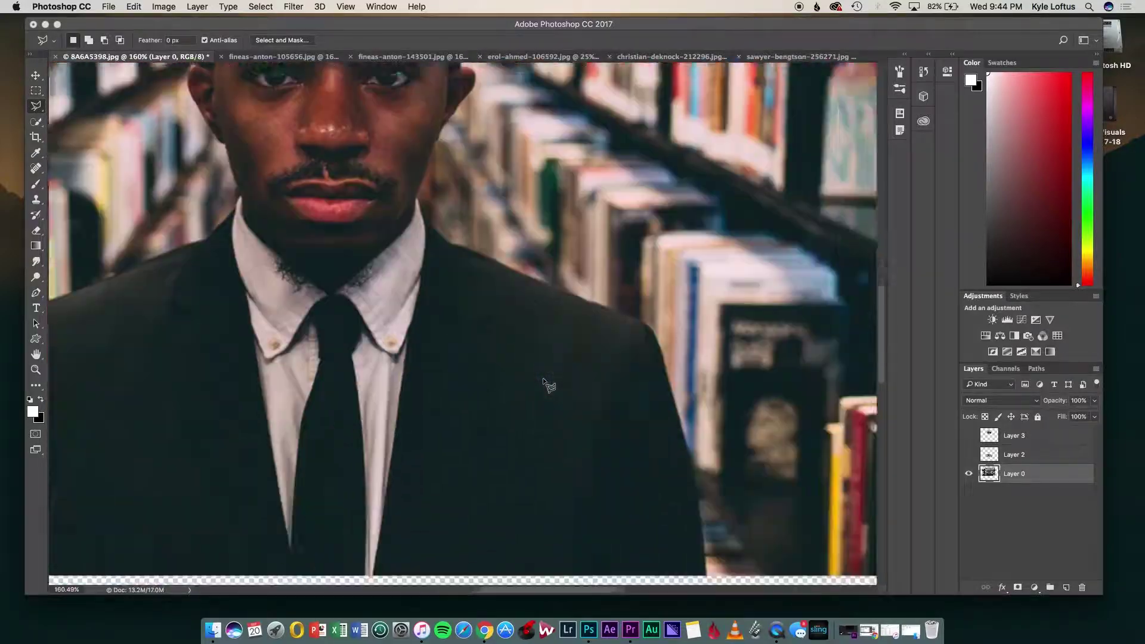
pyautogui.scroll(5, 542, 377)
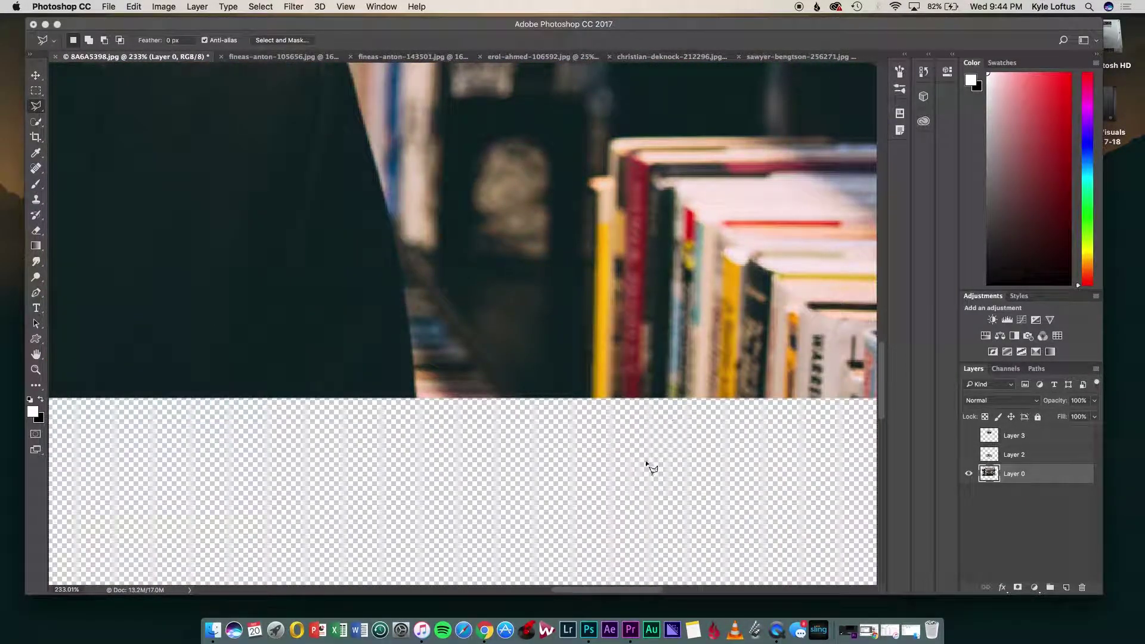
pyautogui.click(647, 461)
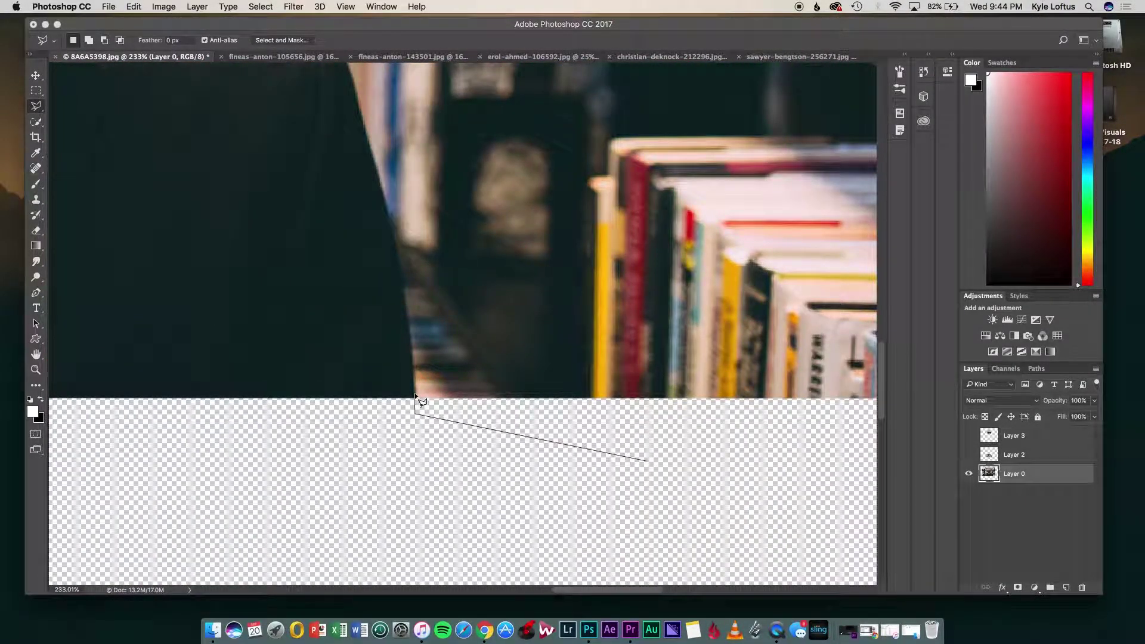
pyautogui.click(411, 344)
pyautogui.click(374, 158)
pyautogui.scroll(5, 375, 158)
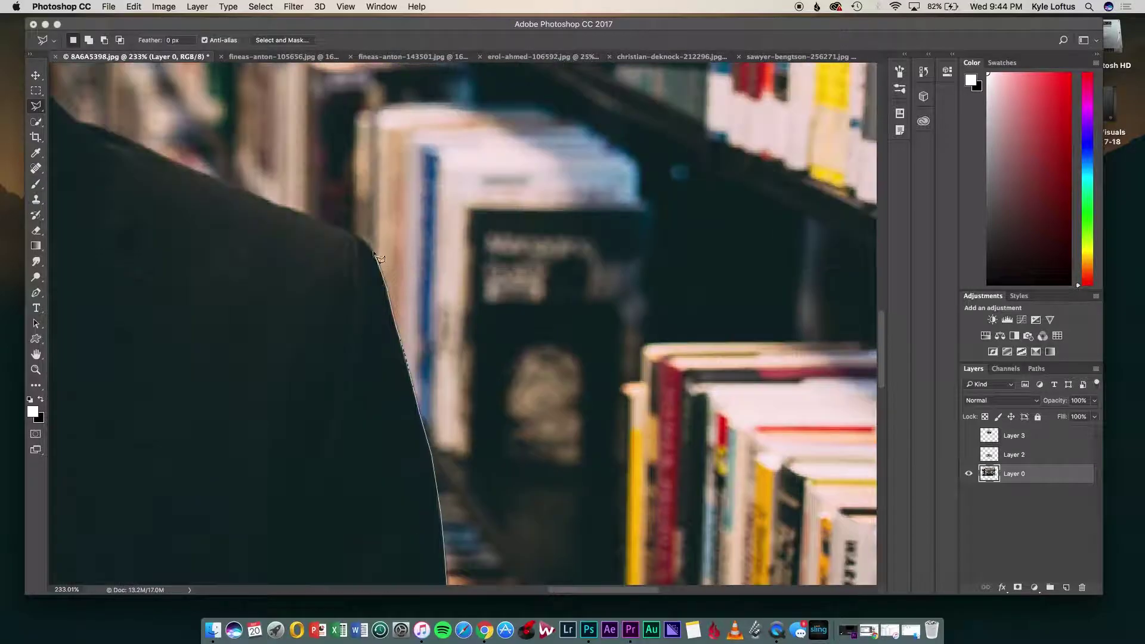
pyautogui.click(483, 302)
pyautogui.click(388, 269)
pyautogui.click(280, 221)
pyautogui.click(191, 184)
pyautogui.click(149, 129)
pyautogui.scroll(5, 154, 238)
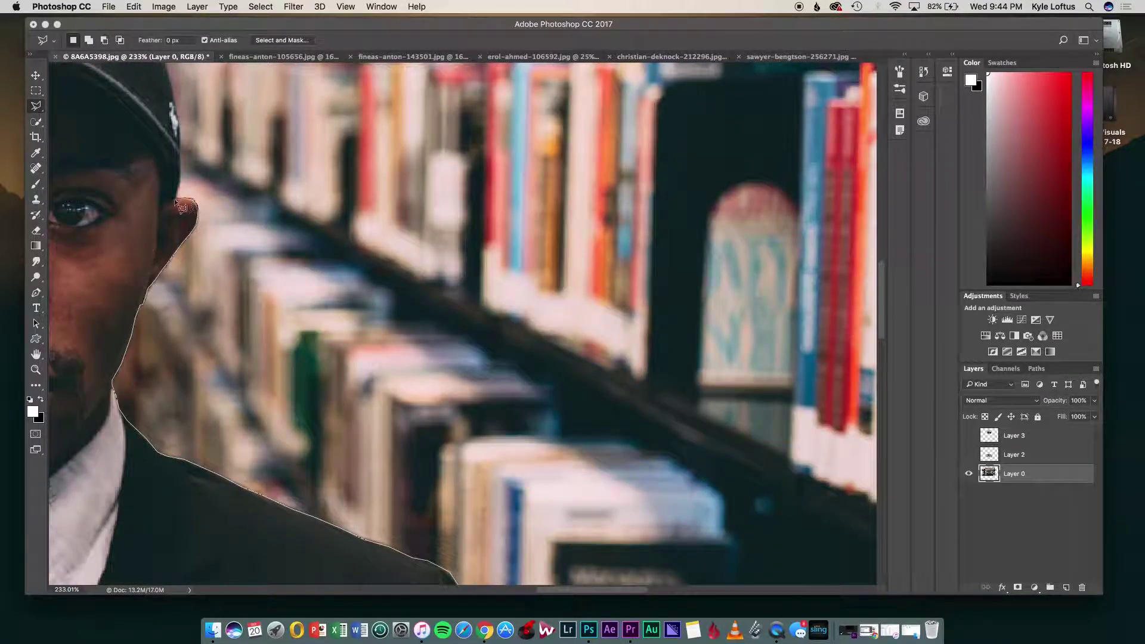
pyautogui.scroll(5, 181, 207)
pyautogui.hscroll(-8, 298, 299)
# - Continue the outline around the cap, jaw and collar, then close it around the man
pyautogui.click(510, 225)
pyautogui.click(222, 239)
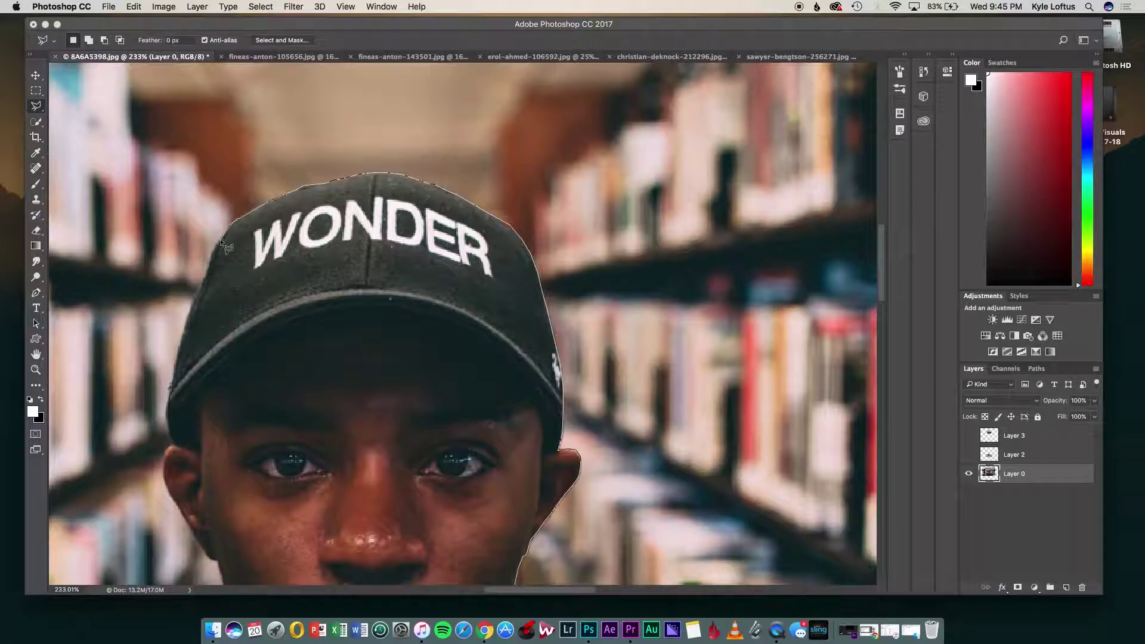
pyautogui.click(194, 296)
pyautogui.click(174, 363)
pyautogui.scroll(3, 170, 411)
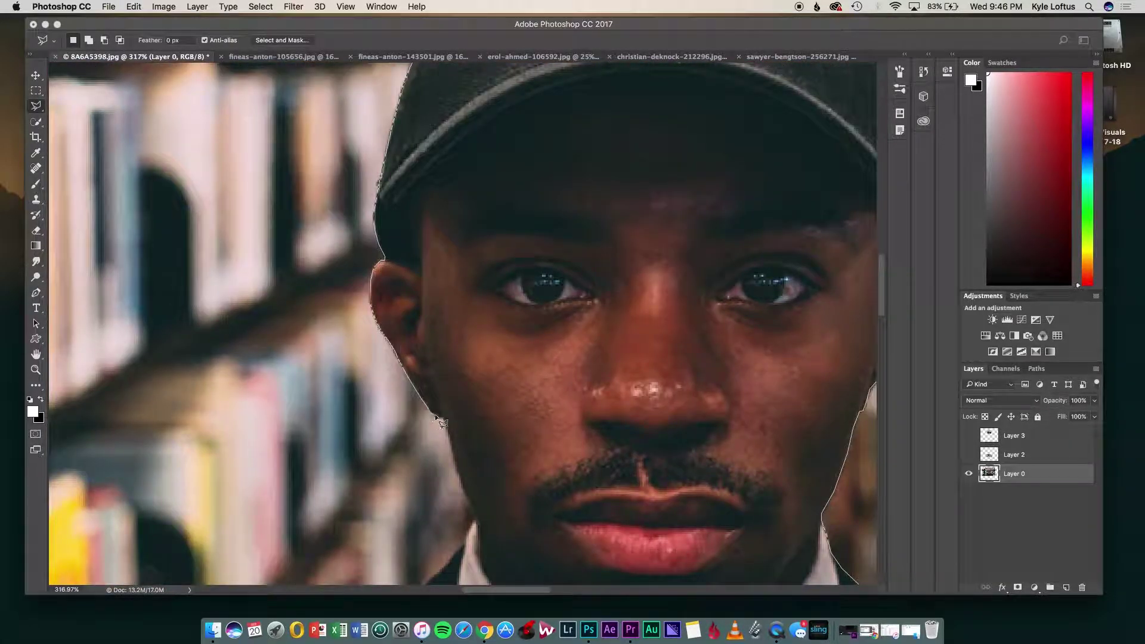
pyautogui.click(458, 471)
pyautogui.click(480, 534)
pyautogui.scroll(-5, 465, 537)
pyautogui.hscroll(-5, 465, 536)
pyautogui.click(682, 298)
pyautogui.click(489, 375)
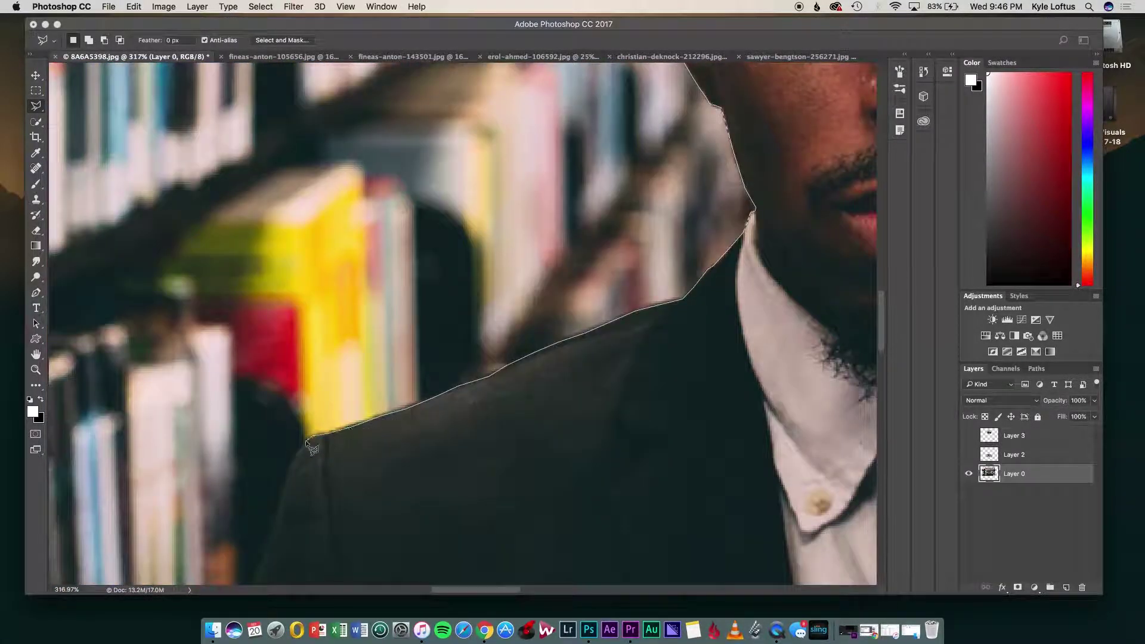
pyautogui.scroll(-10, 307, 441)
pyautogui.click(327, 423)
pyautogui.scroll(-3, 499, 517)
pyautogui.doubleClick(465, 584)
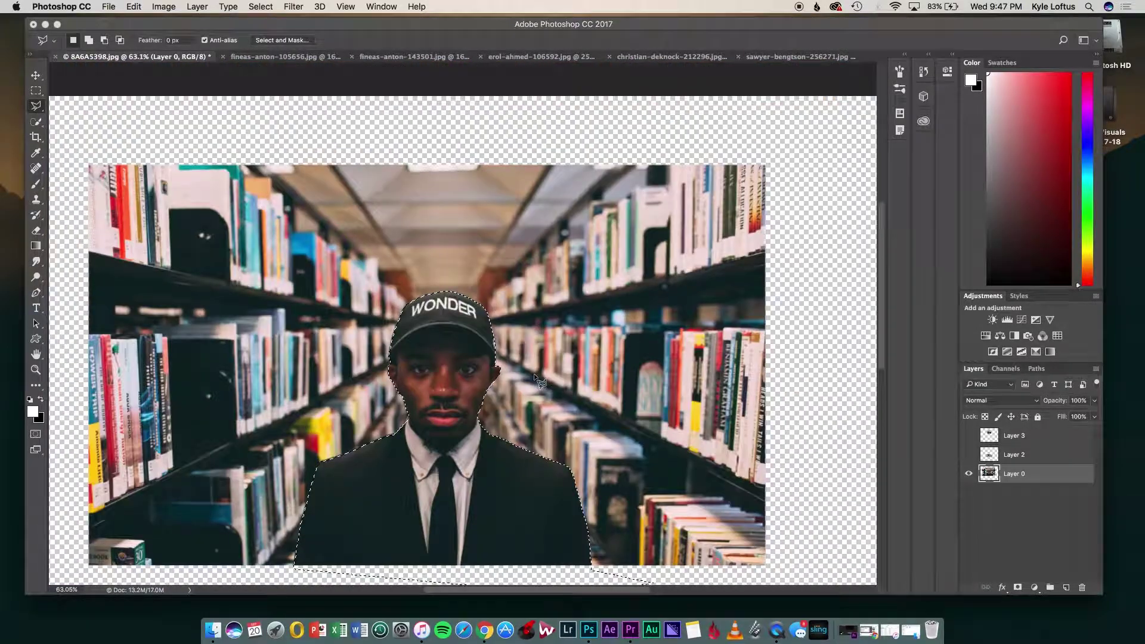
# - Copy the outlined man onto his own layer and hide the original library photo
pyautogui.scroll(-3, 539, 382)
pyautogui.rightClick(437, 389)
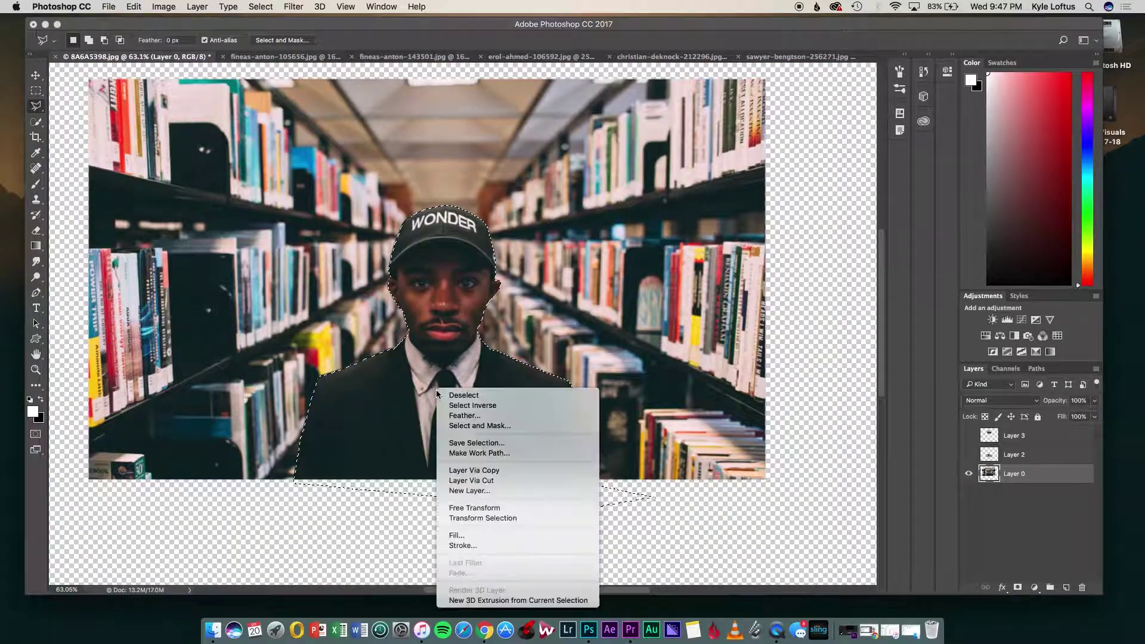
pyautogui.click(495, 470)
pyautogui.click(968, 492)
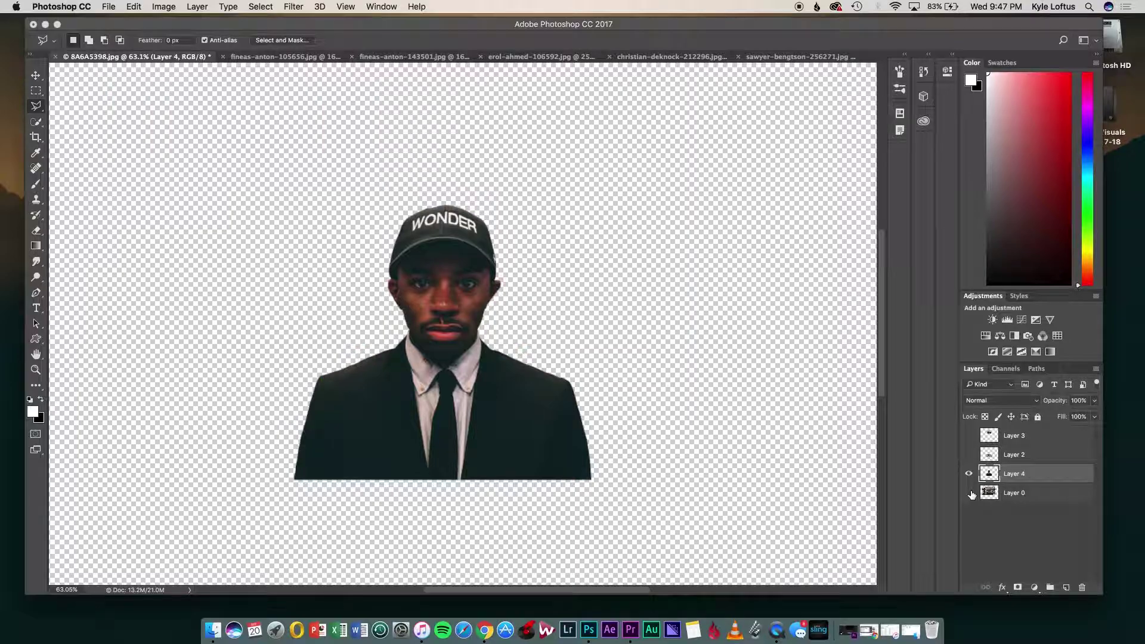
# - Add a light grey Solid Color fill layer (cac9c9) above Layer 0
pyautogui.scroll(-2, 430, 304)
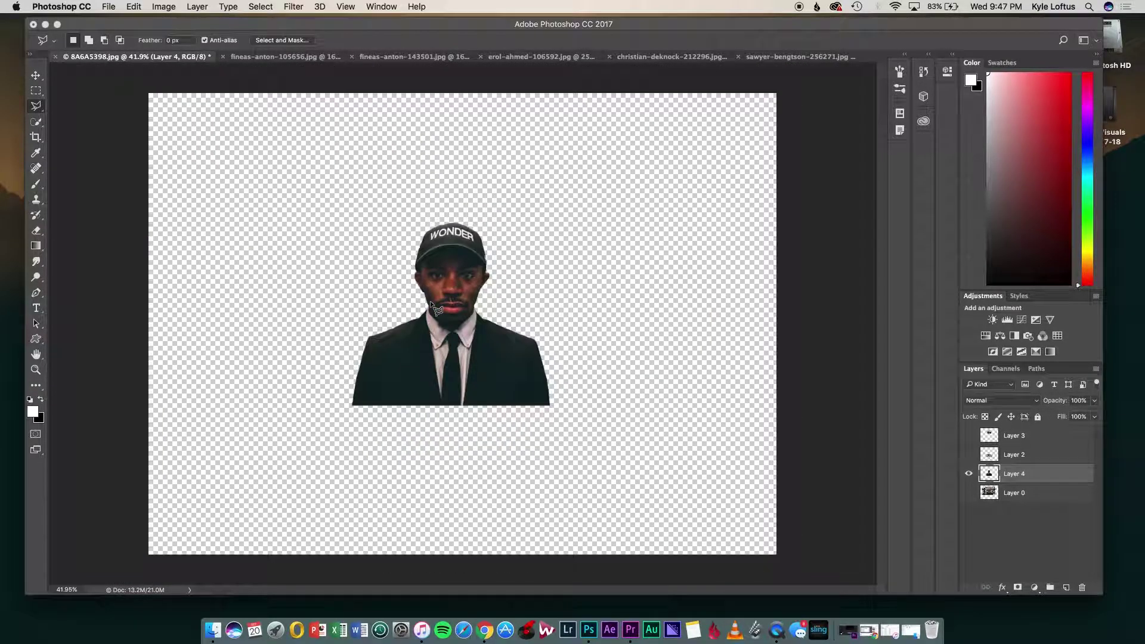
pyautogui.click(36, 77)
pyautogui.click(1042, 490)
pyautogui.click(1034, 588)
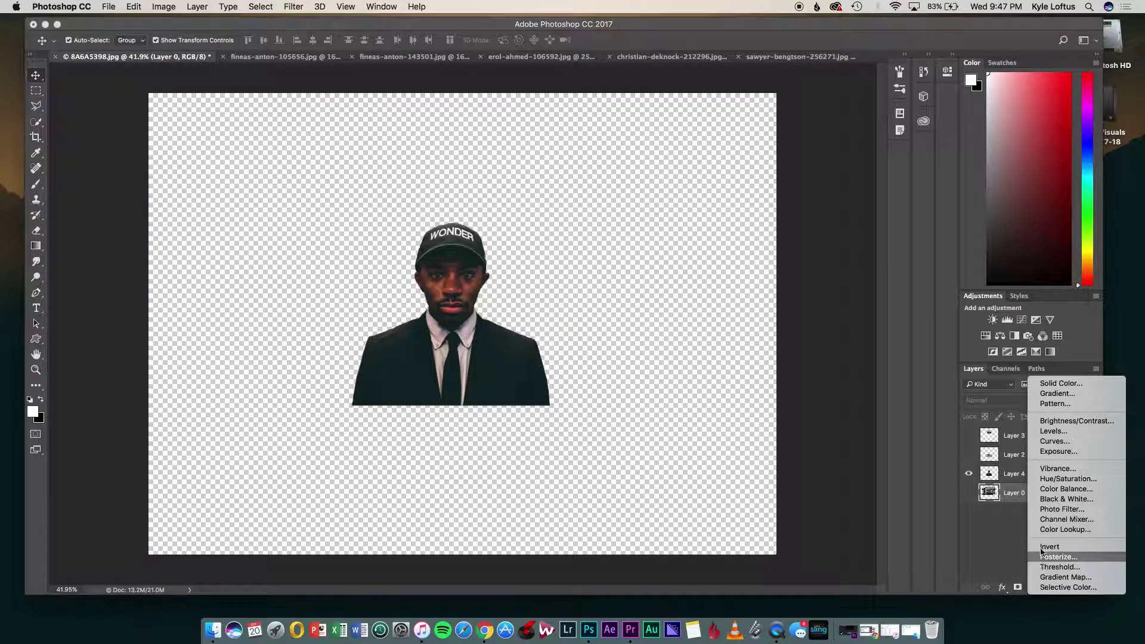
pyautogui.click(1059, 388)
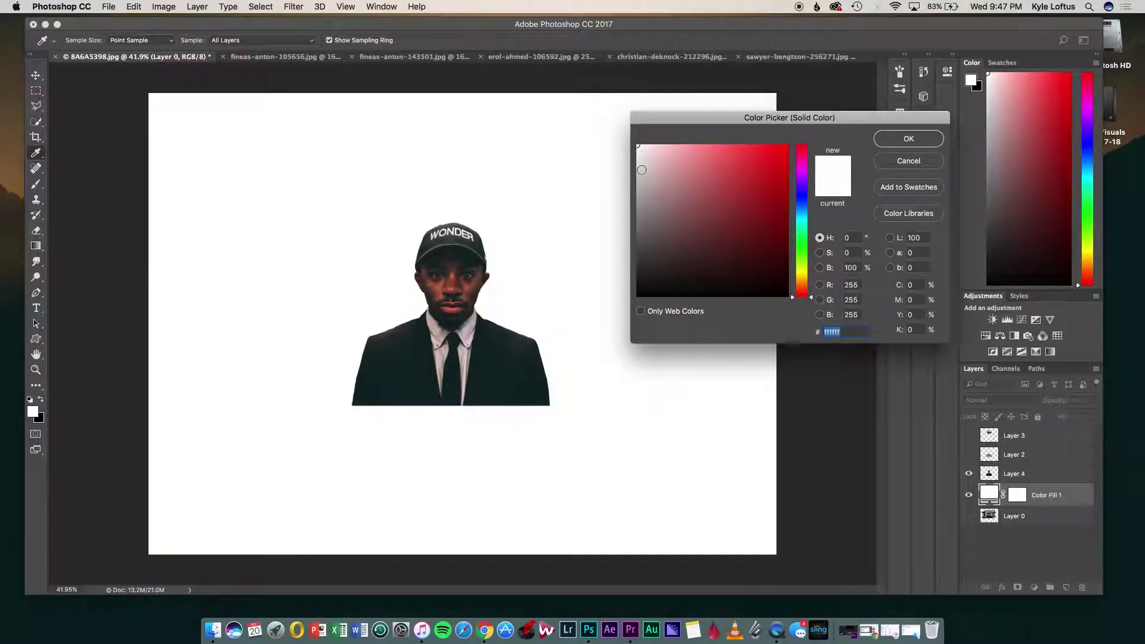
pyautogui.click(641, 170)
pyautogui.moveTo(639, 184); pyautogui.dragTo(637, 173)
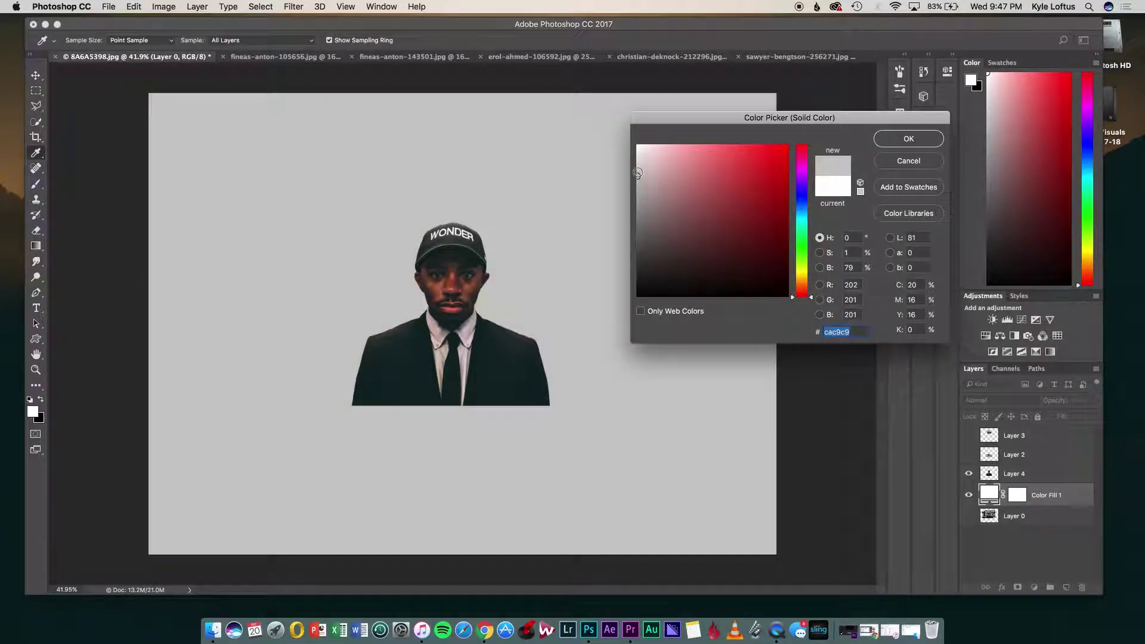
pyautogui.click(898, 141)
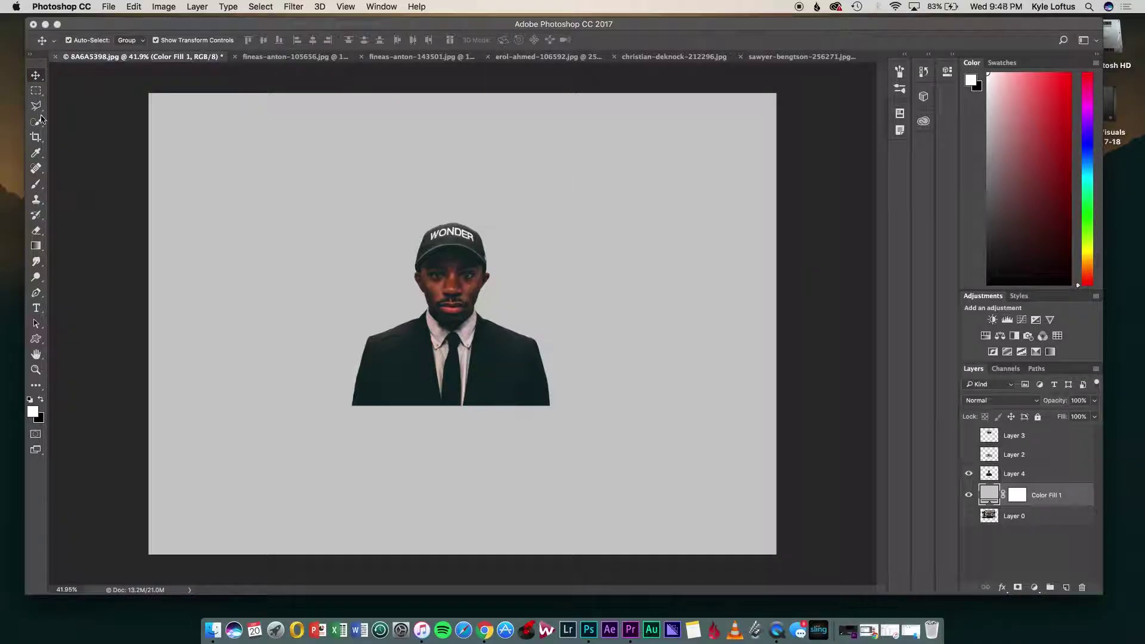
# - Delete a rectangular strip of the suit below the figure from the cut-out layer
pyautogui.click(36, 90)
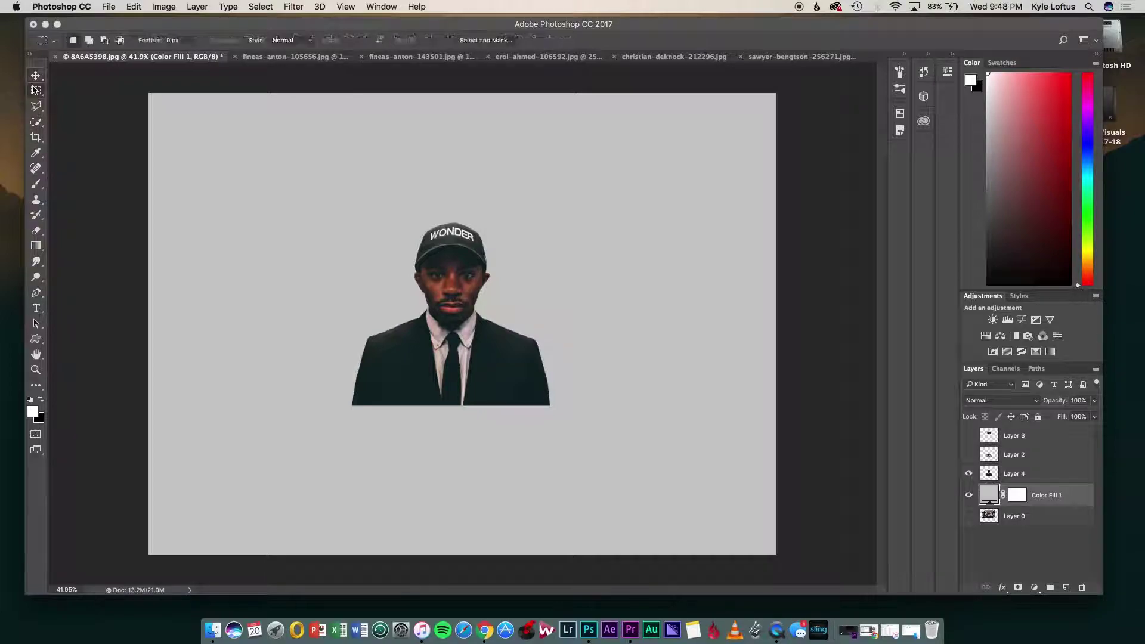
pyautogui.click(84, 91)
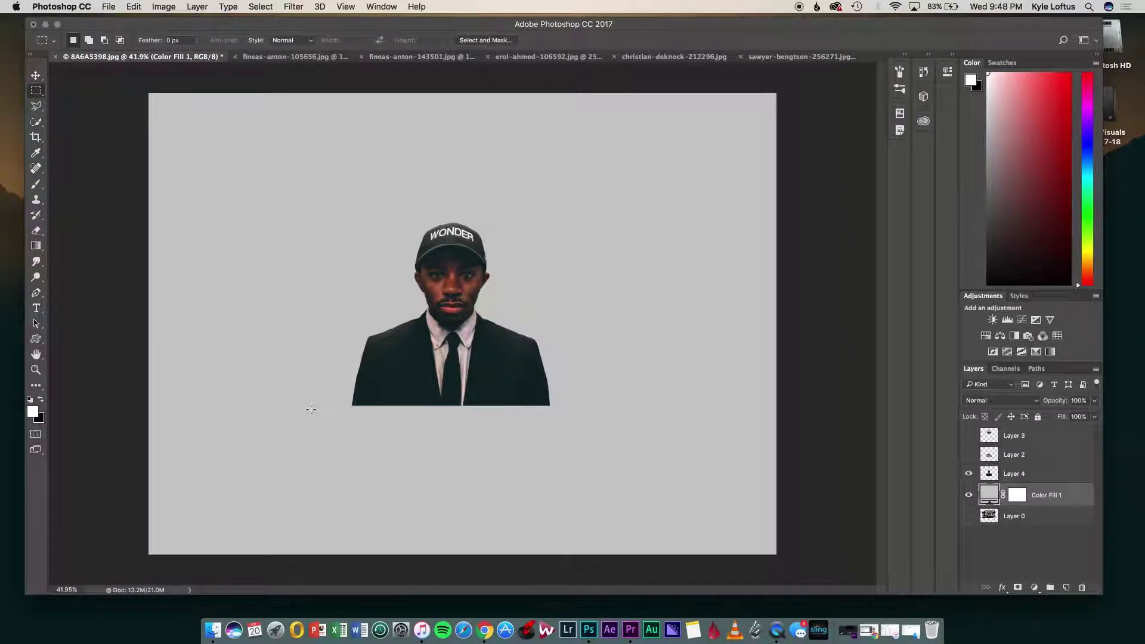
pyautogui.click(1011, 514)
pyautogui.moveTo(326, 399); pyautogui.dragTo(577, 477)
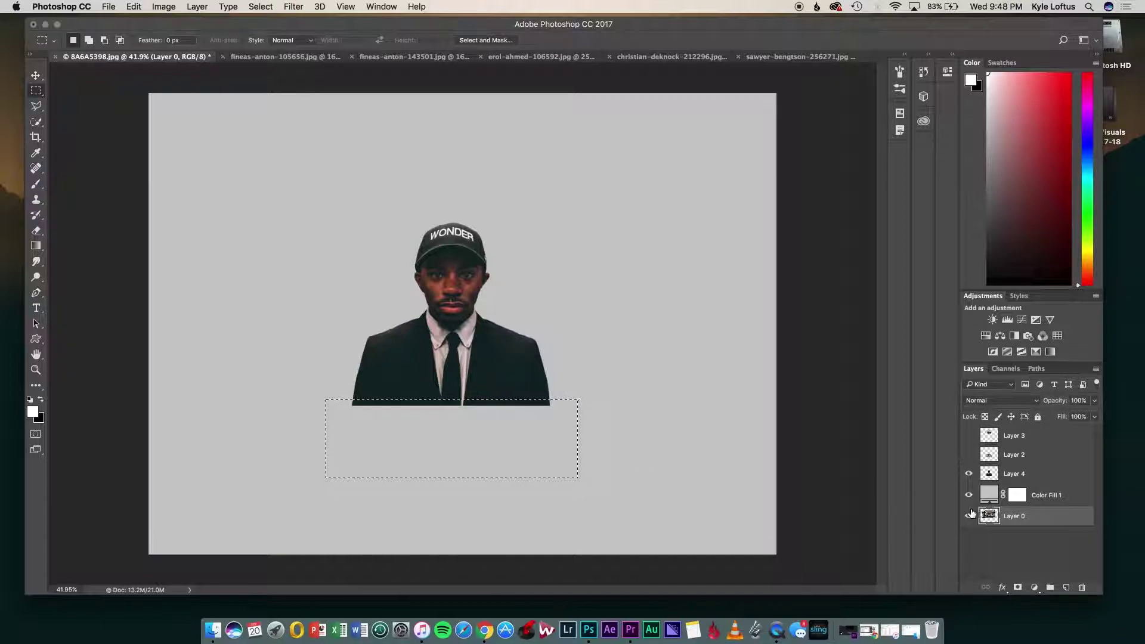
pyautogui.click(1015, 475)
pyautogui.press('Delete')
pyautogui.press('super+d')
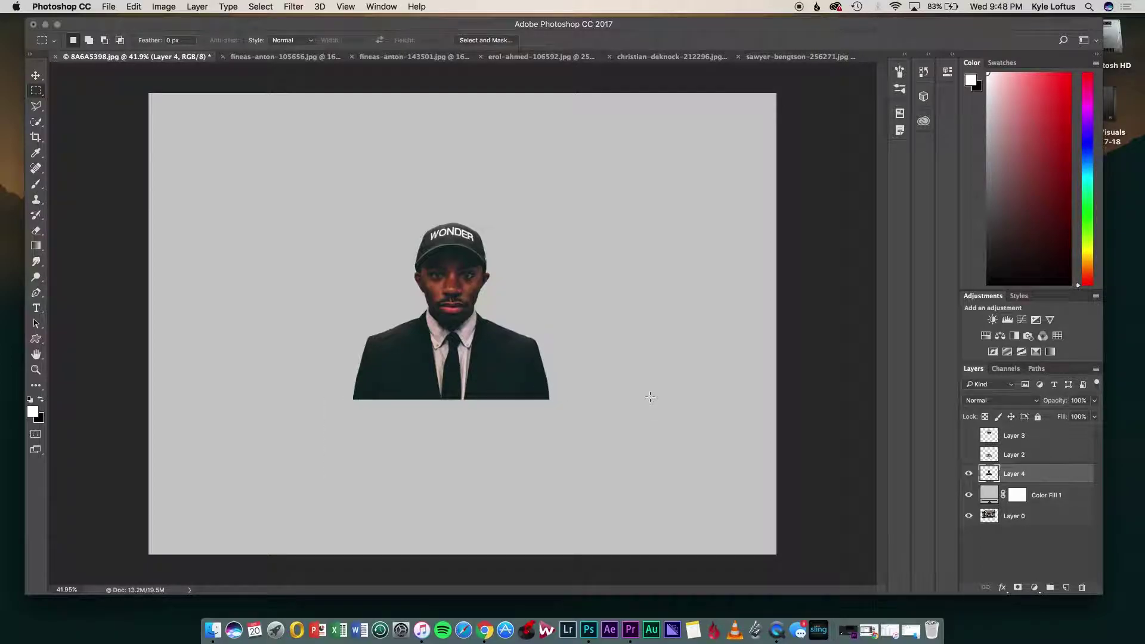
# - Crop the canvas tighter around the man, shifting the portrait down and right within the frame
pyautogui.click(35, 136)
pyautogui.moveTo(149, 93); pyautogui.dragTo(180, 71)
pyautogui.moveTo(742, 70); pyautogui.dragTo(705, 146)
pyautogui.moveTo(566, 288); pyautogui.dragTo(569, 340)
pyautogui.moveTo(225, 498); pyautogui.dragTo(281, 483)
pyautogui.moveTo(360, 395); pyautogui.dragTo(415, 393)
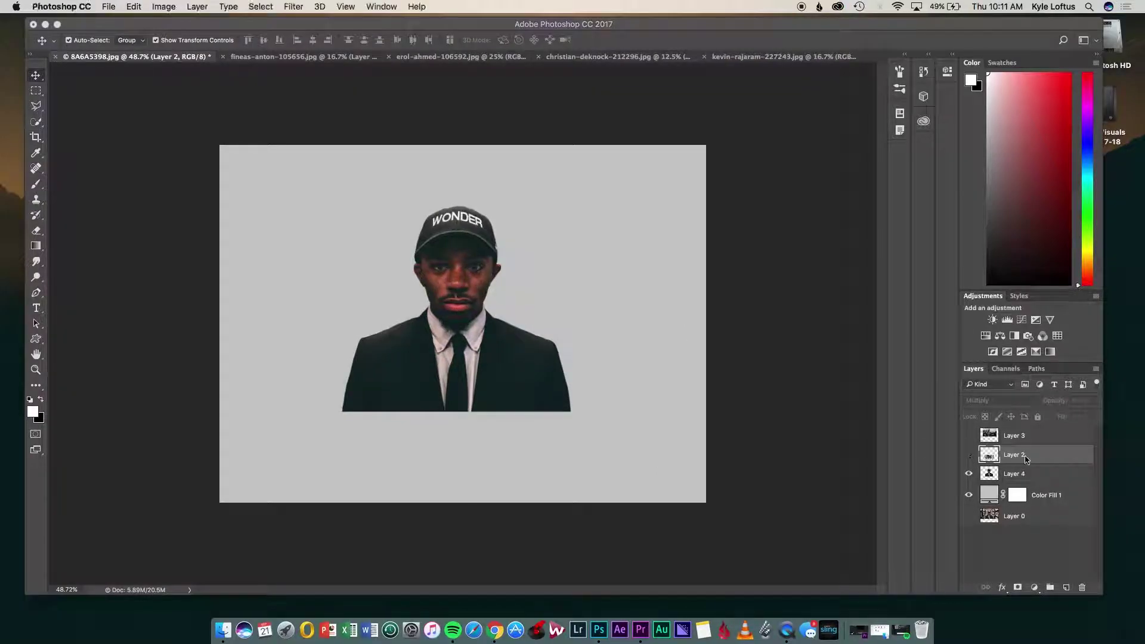
# - Delete Layer 3, then unlock the erol-ahmed skyline photo's Background as Layer 0
pyautogui.press('Delete')
pyautogui.hotkey('ctrl', 'Tab')
pyautogui.hotkey('ctrl', 'Tab')
pyautogui.hotkey('ctrl', 'Tab')
pyautogui.hotkey('ctrl', 'Tab')
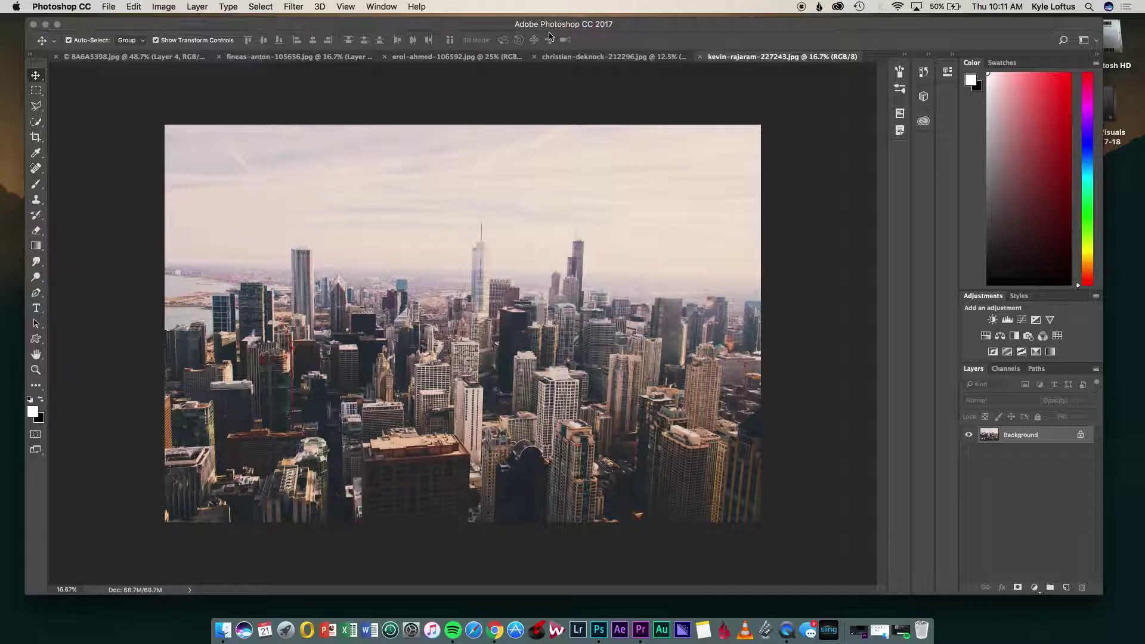
pyautogui.click(443, 57)
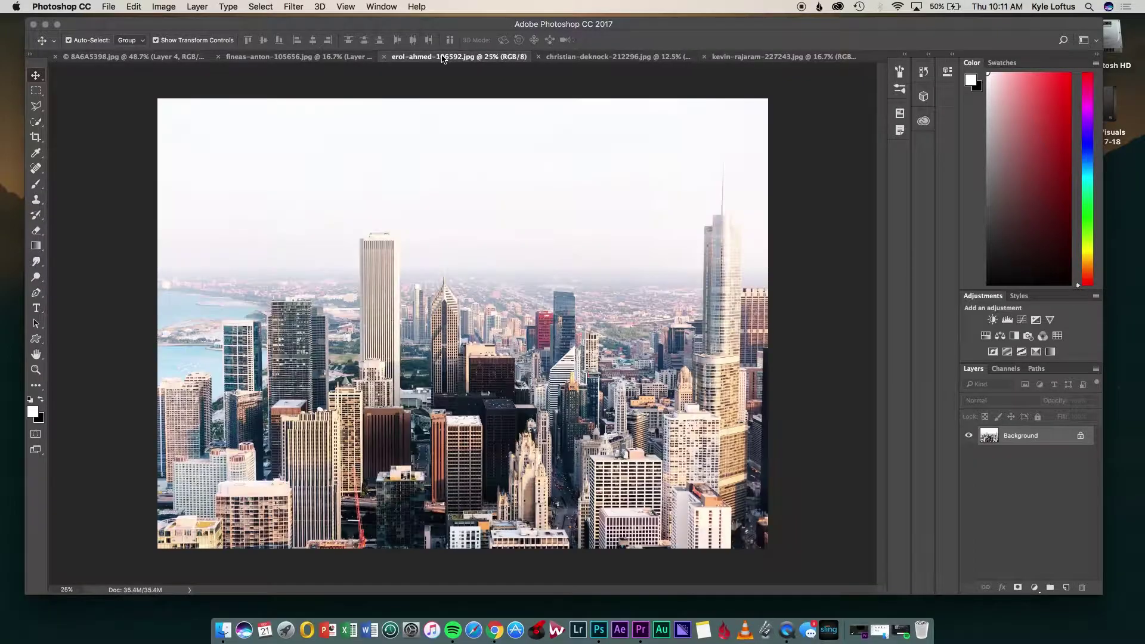
pyautogui.doubleClick(1020, 435)
pyautogui.press('Return')
# - Deepen the skyline's shadows with Levels input black 45
pyautogui.click(163, 7)
pyautogui.moveTo(185, 39)
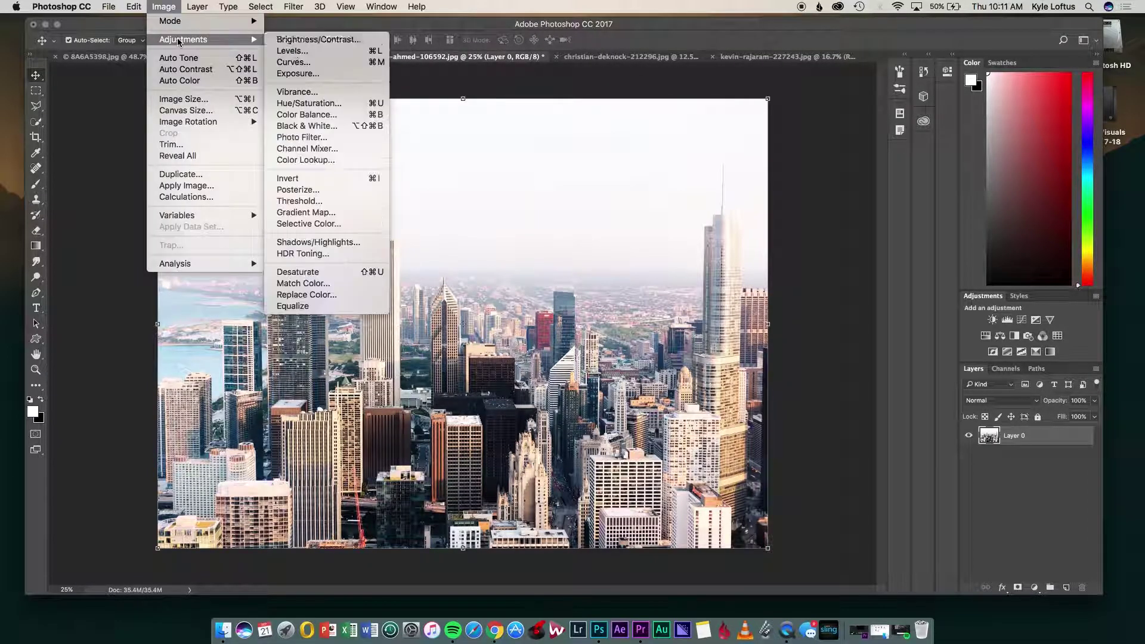
pyautogui.click(308, 53)
pyautogui.write('45')
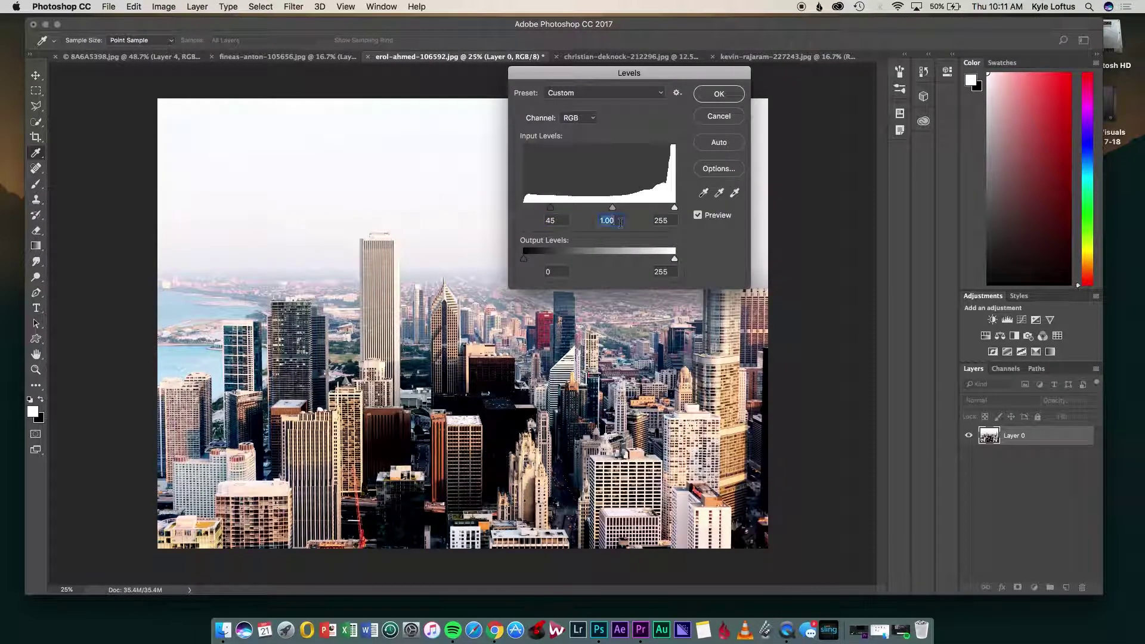
pyautogui.write('1.30')
pyautogui.click(718, 94)
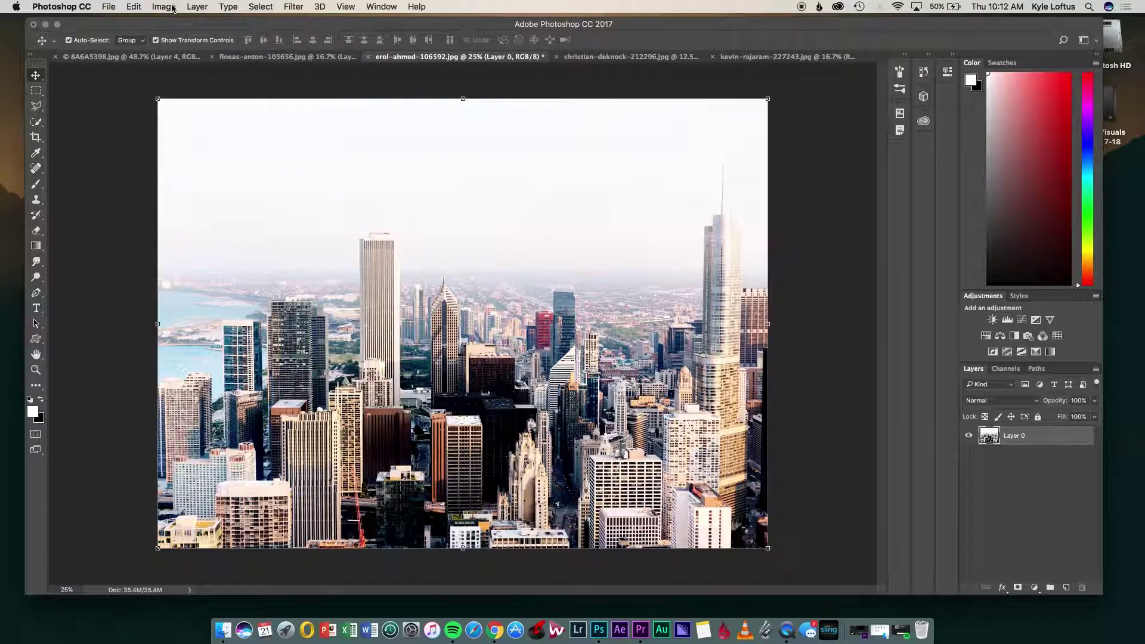
# - Try lowering the skyline's brightness in Brightness/Contrast, then dismiss the adjustment
pyautogui.click(171, 7)
pyautogui.moveTo(174, 41)
pyautogui.click(298, 43)
pyautogui.moveTo(544, 85)
pyautogui.mouseDown()
pyautogui.moveTo(527, 87)
pyautogui.moveTo(541, 87)
pyautogui.mouseUp()
pyautogui.press('Return')
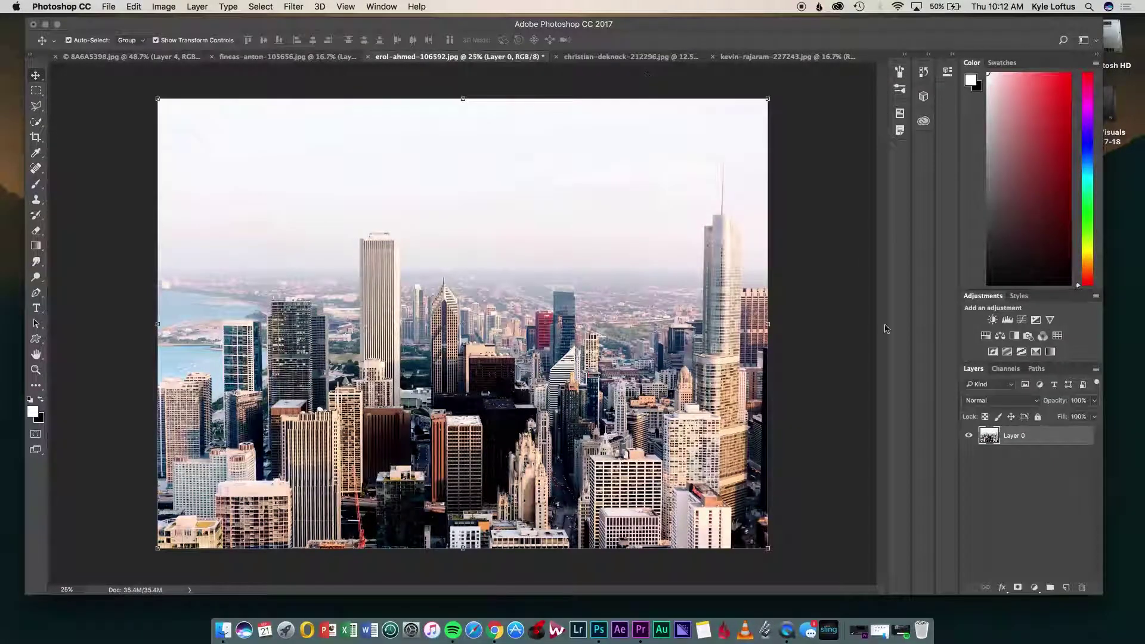
# - Paint the sky and gaps around the towers white with a smaller brush
pyautogui.click(35, 184)
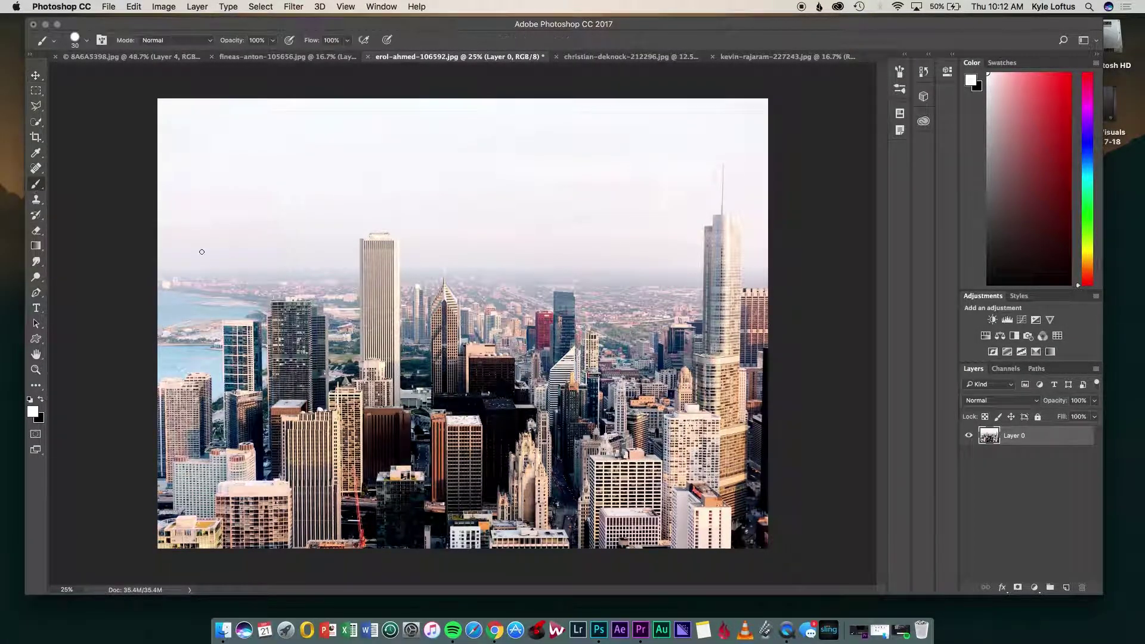
pyautogui.click(87, 42)
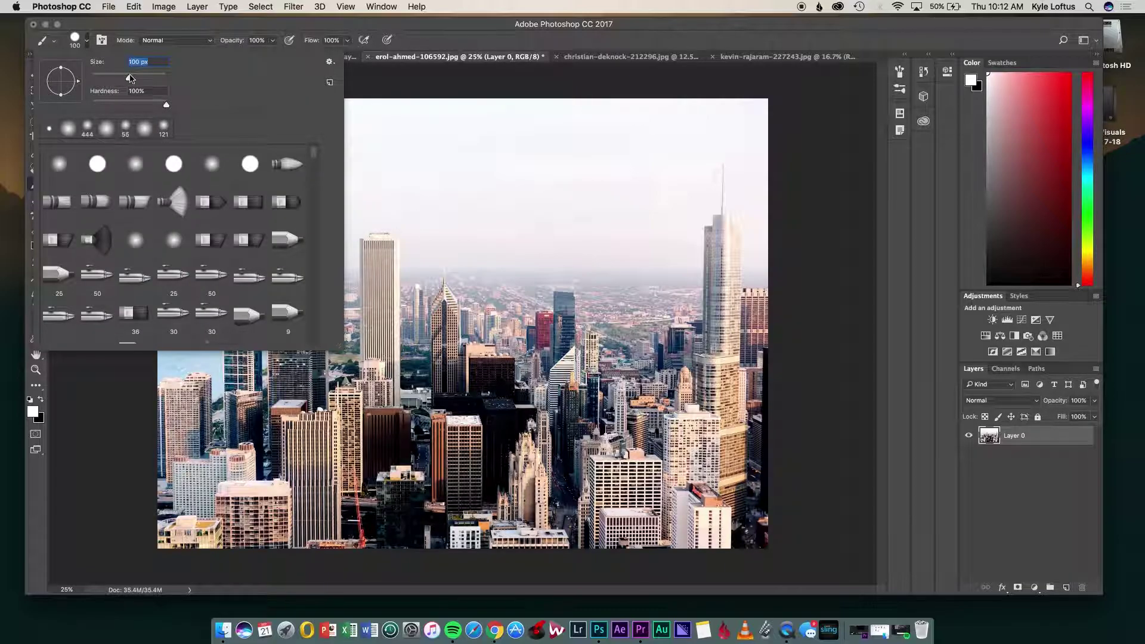
pyautogui.press('Return')
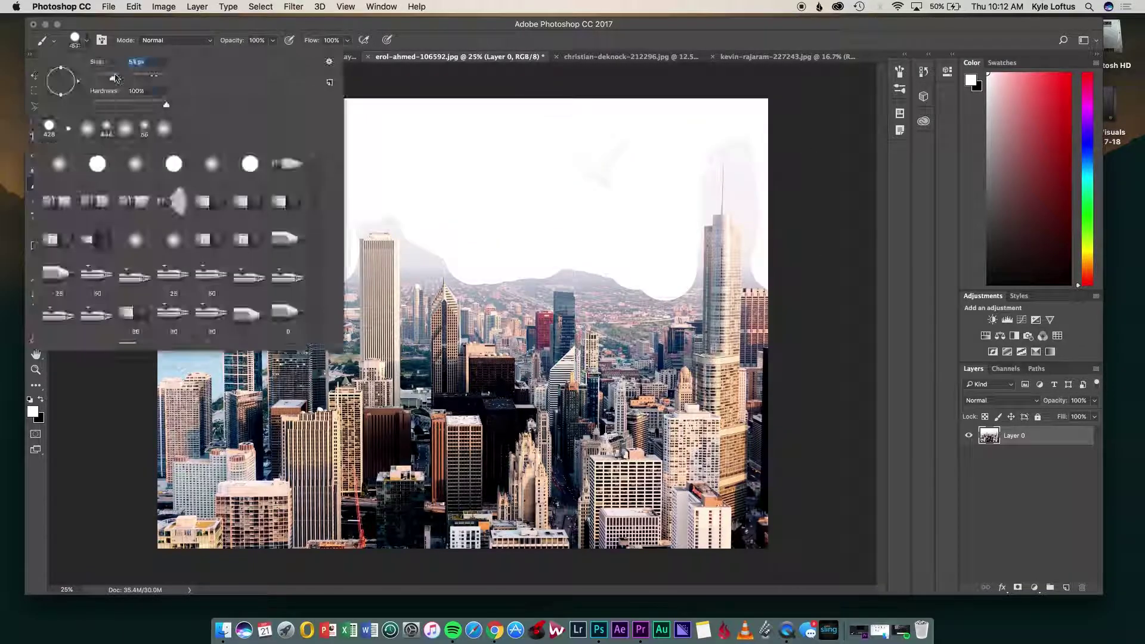
pyautogui.press('Return')
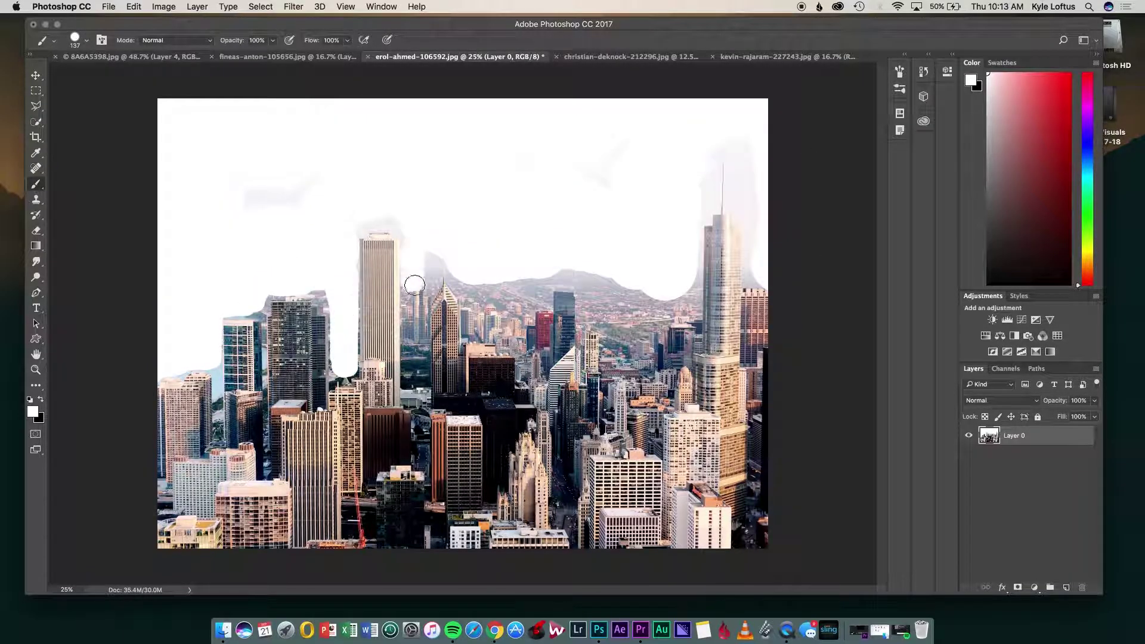
pyautogui.moveTo(686, 298); pyautogui.dragTo(555, 276)
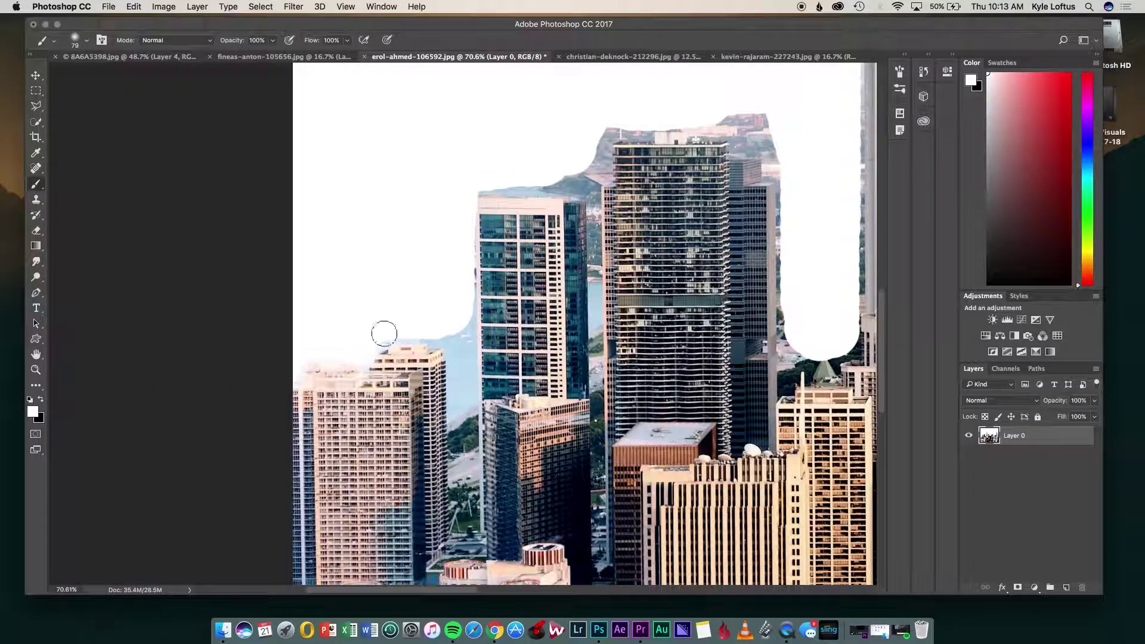
pyautogui.moveTo(384, 332)
pyautogui.mouseDown()
pyautogui.moveTo(510, 181)
pyautogui.moveTo(596, 239)
pyautogui.moveTo(567, 166)
pyautogui.mouseUp()
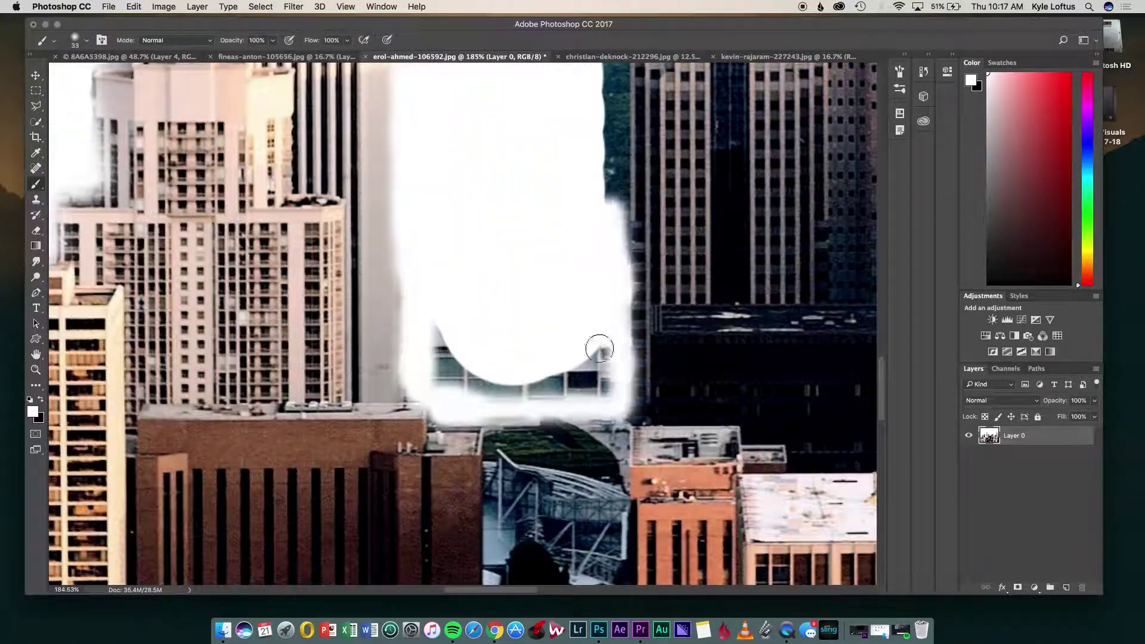
pyautogui.moveTo(543, 101); pyautogui.dragTo(542, 230)
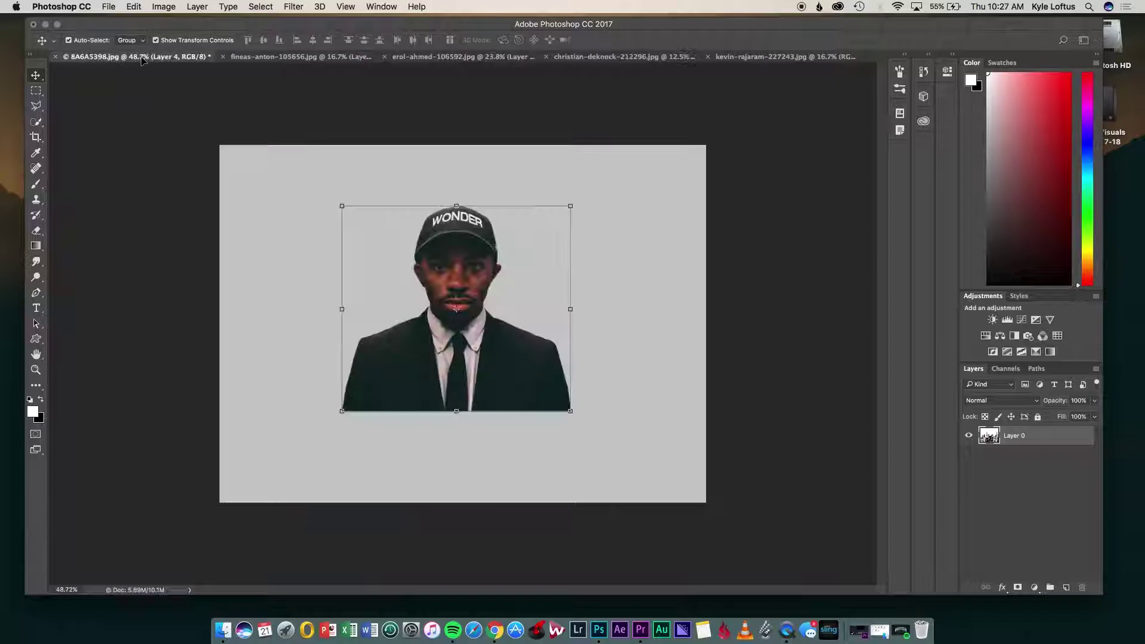
# - Scale the pasted skyline layer down to fit the portrait canvas
pyautogui.moveTo(650, 163); pyautogui.dragTo(562, 224)
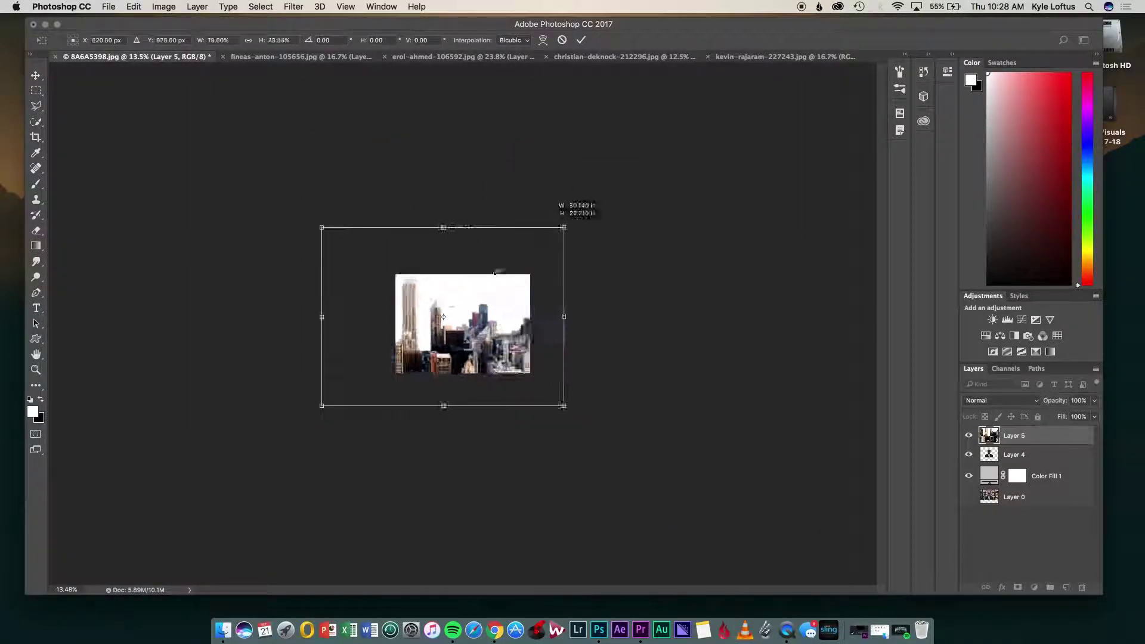
pyautogui.press('super+0')
pyautogui.moveTo(385, 376); pyautogui.dragTo(514, 305)
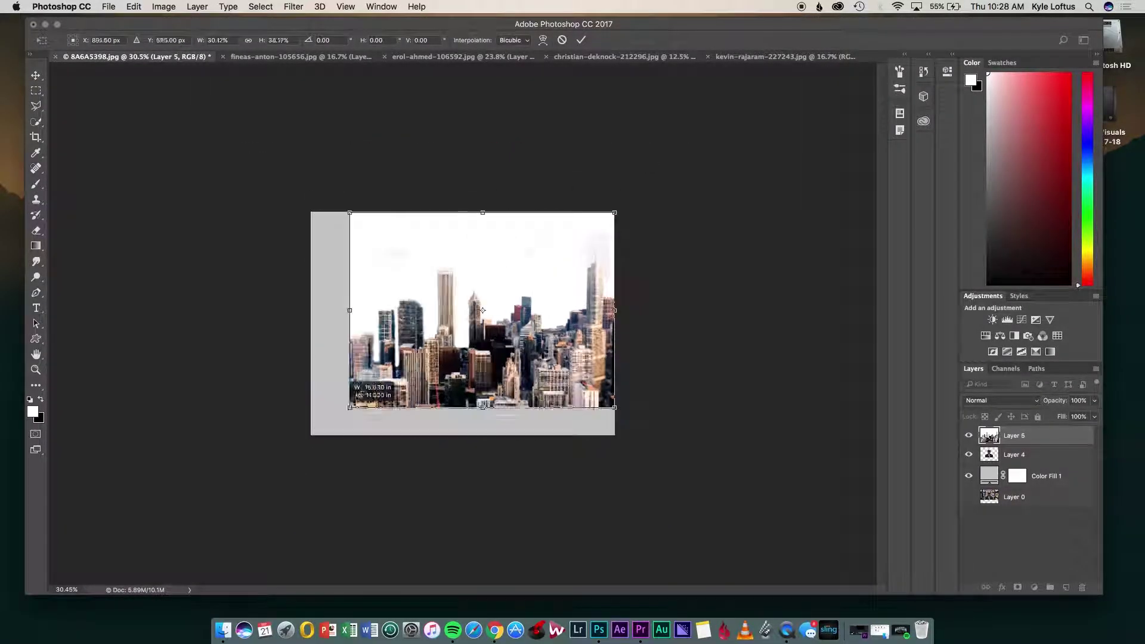
pyautogui.press('Return')
# - Flip the skyline vertically, move it over the man's body and set it to 50% opacity
pyautogui.click(133, 6)
pyautogui.moveTo(147, 273)
pyautogui.click(304, 417)
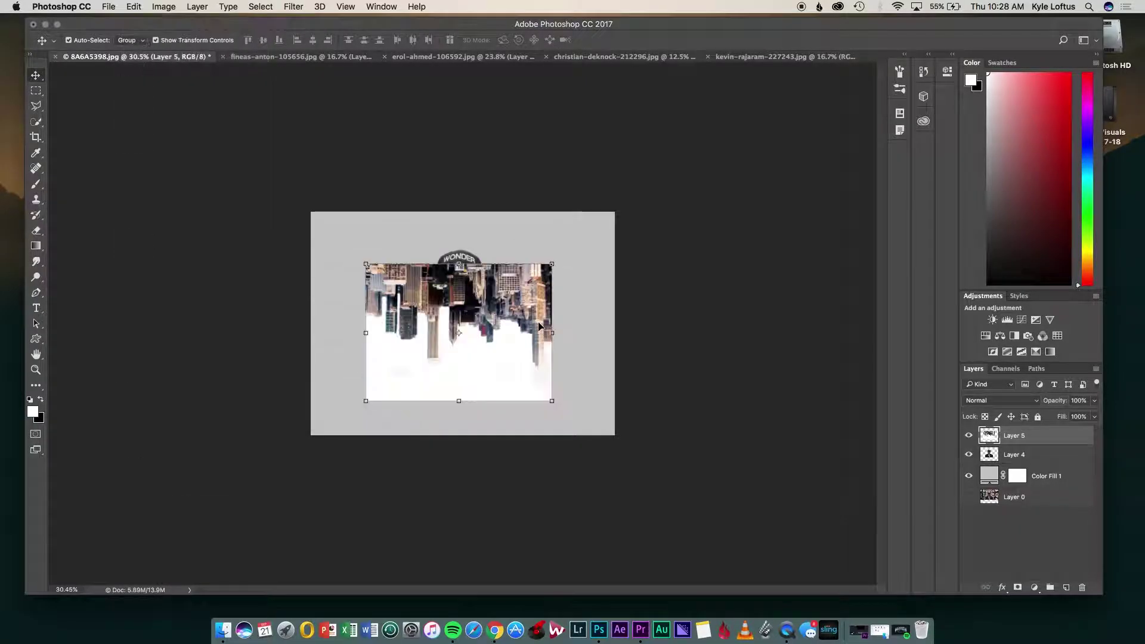
pyautogui.scroll(2, 463, 322)
pyautogui.moveTo(455, 400); pyautogui.dragTo(513, 352)
pyautogui.press('5')
pyautogui.click(618, 378)
pyautogui.scroll(5, 618, 378)
# - Fit the canvas in the window and return skyline Layer 5 to 100% opacity
pyautogui.scroll(1, 618, 378)
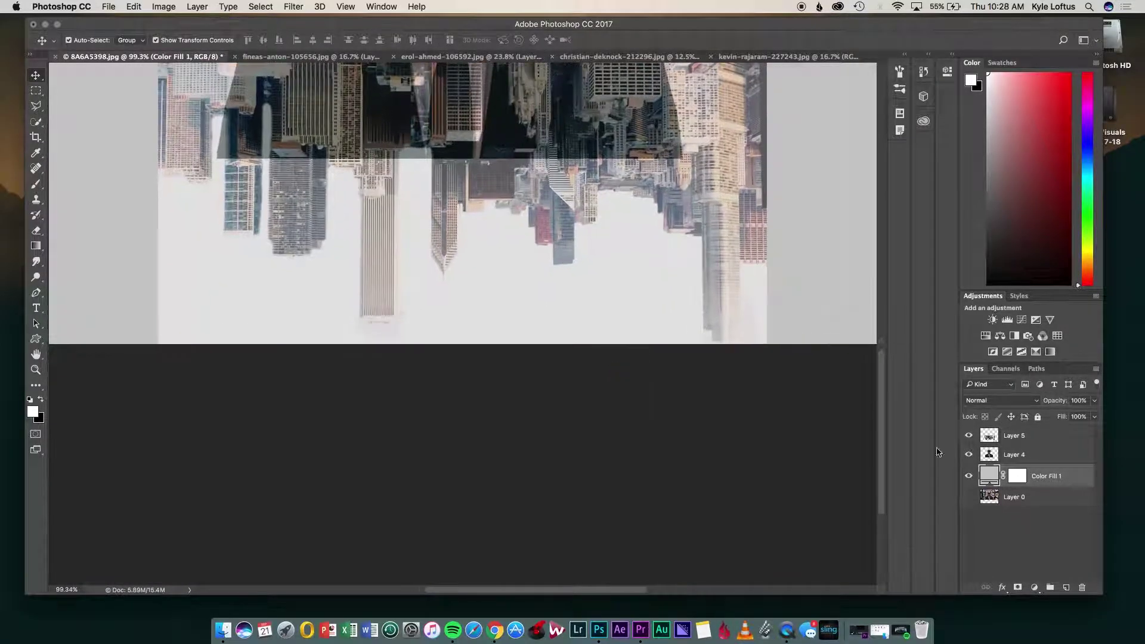
pyautogui.click(36, 188)
pyautogui.hotkey('alt', ']')
pyautogui.hotkey('alt', ']')
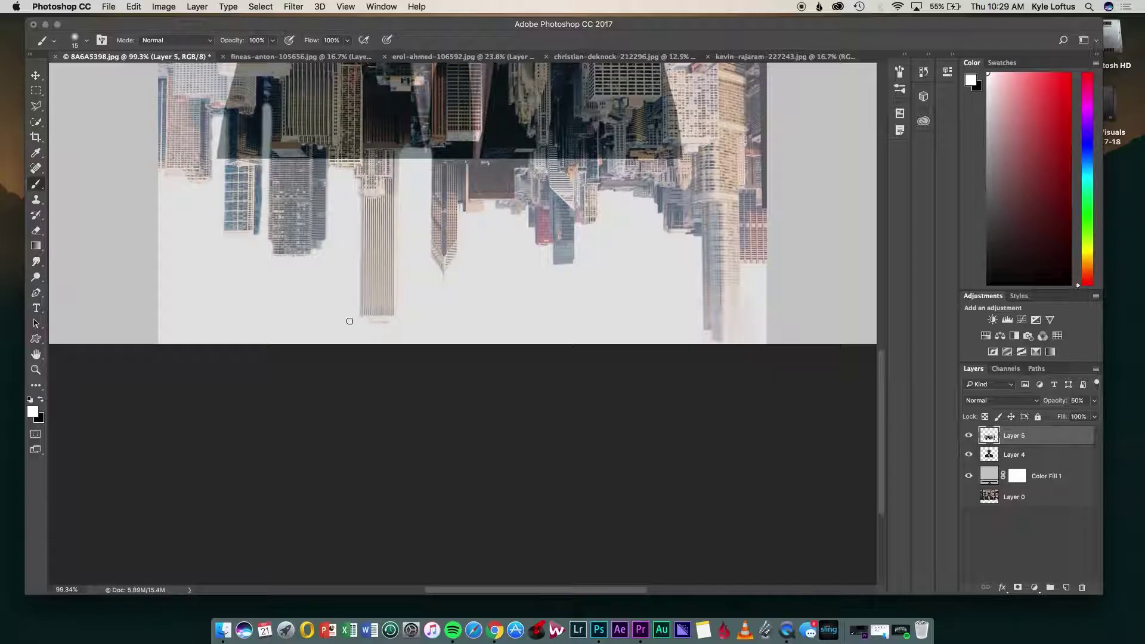
pyautogui.hscroll(3, 406, 278)
pyautogui.hscroll(5, 413, 250)
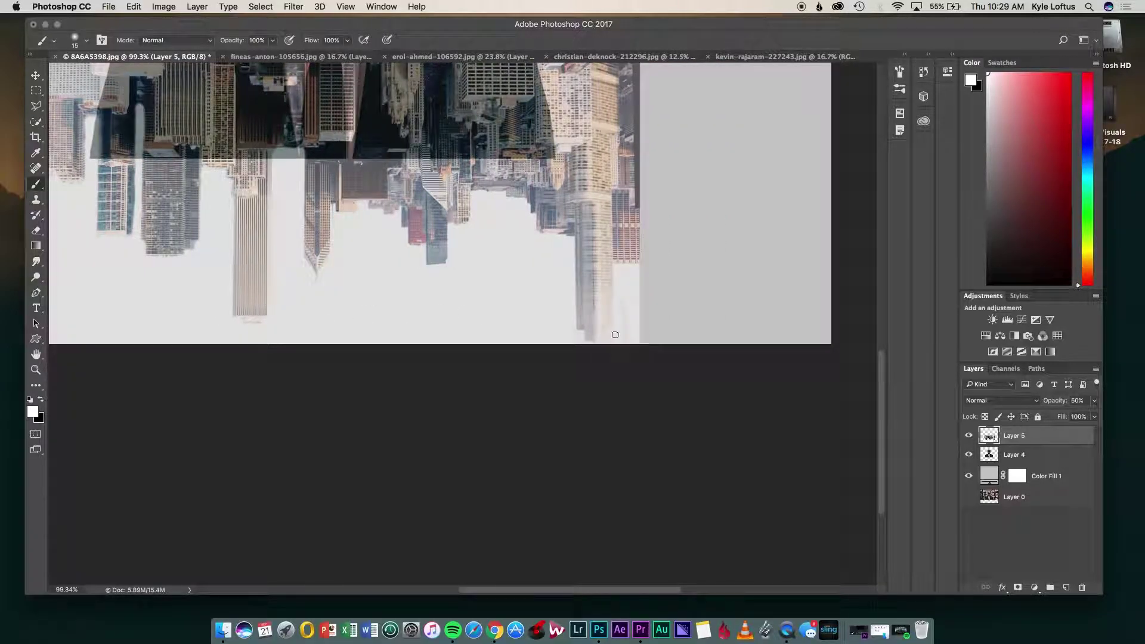
pyautogui.scroll(-1, 619, 282)
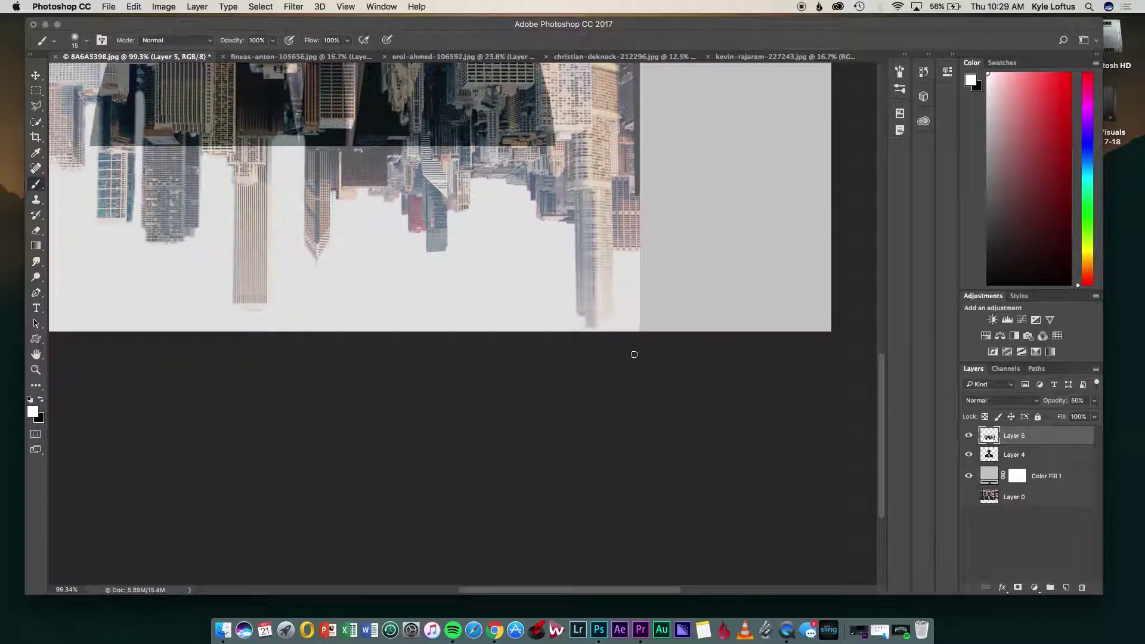
pyautogui.press('super+0')
pyautogui.click(36, 75)
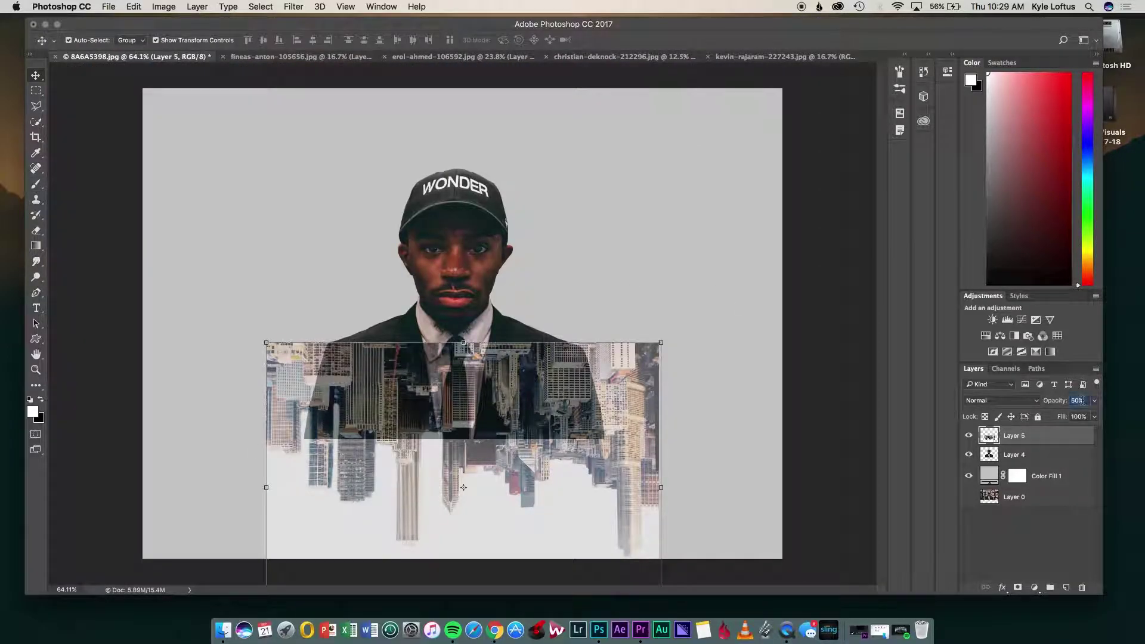
pyautogui.write('100')
pyautogui.press('Return')
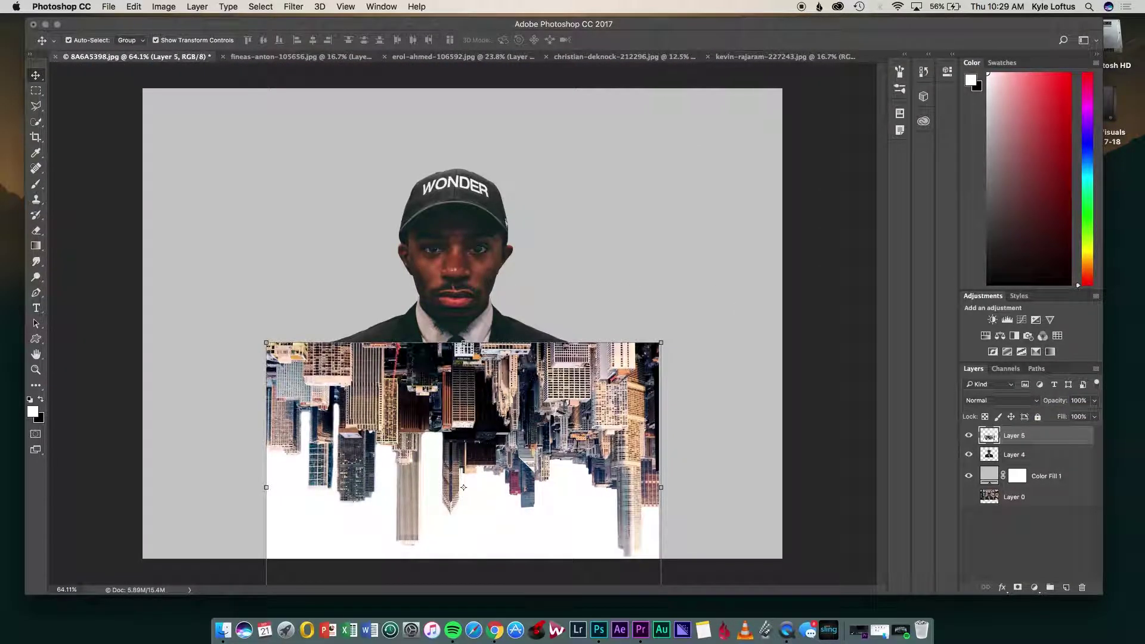
# - Load the man's Layer 4 outline as a selection and reselect the skyline layer
pyautogui.click(1029, 457)
pyautogui.click(1025, 435)
pyautogui.keyDown('super'); pyautogui.click(988, 455); pyautogui.keyUp('super')
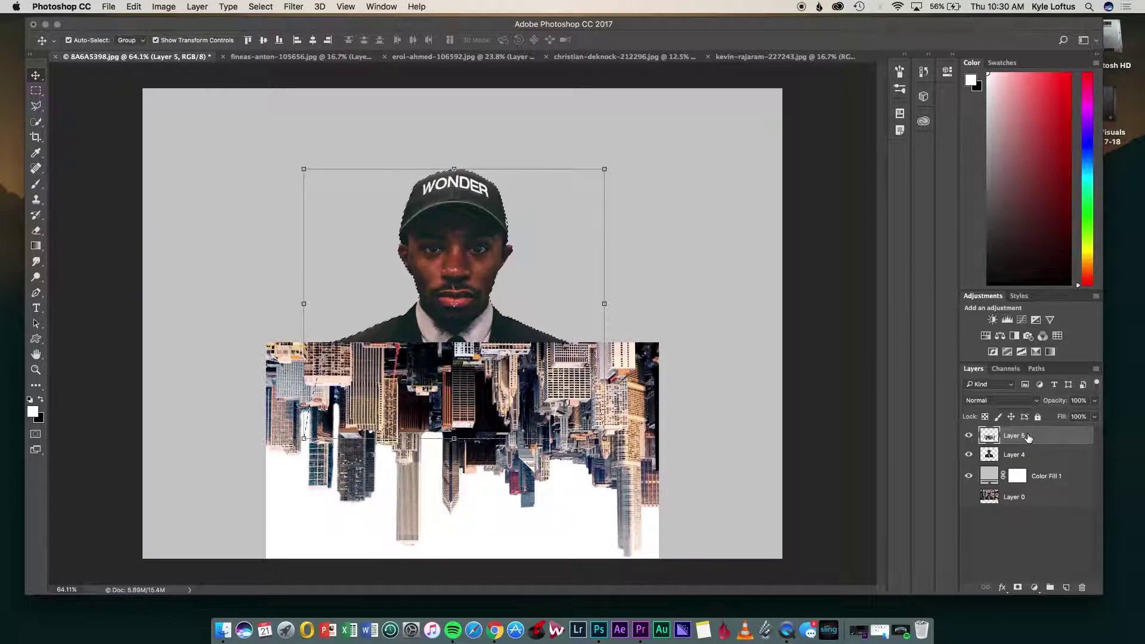
# - Try masking the skyline to the man's outline, then undo it and deselect
pyautogui.click(1017, 588)
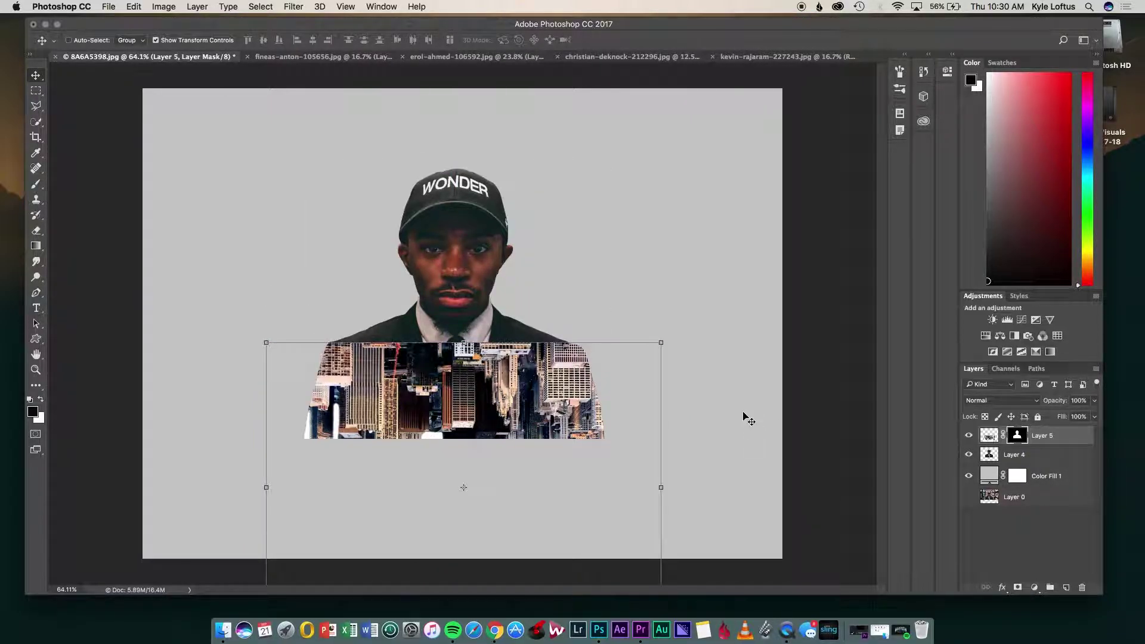
pyautogui.press('super+z')
pyautogui.press('super+z')
pyautogui.press('super+z')
pyautogui.press('x')
pyautogui.press('l')
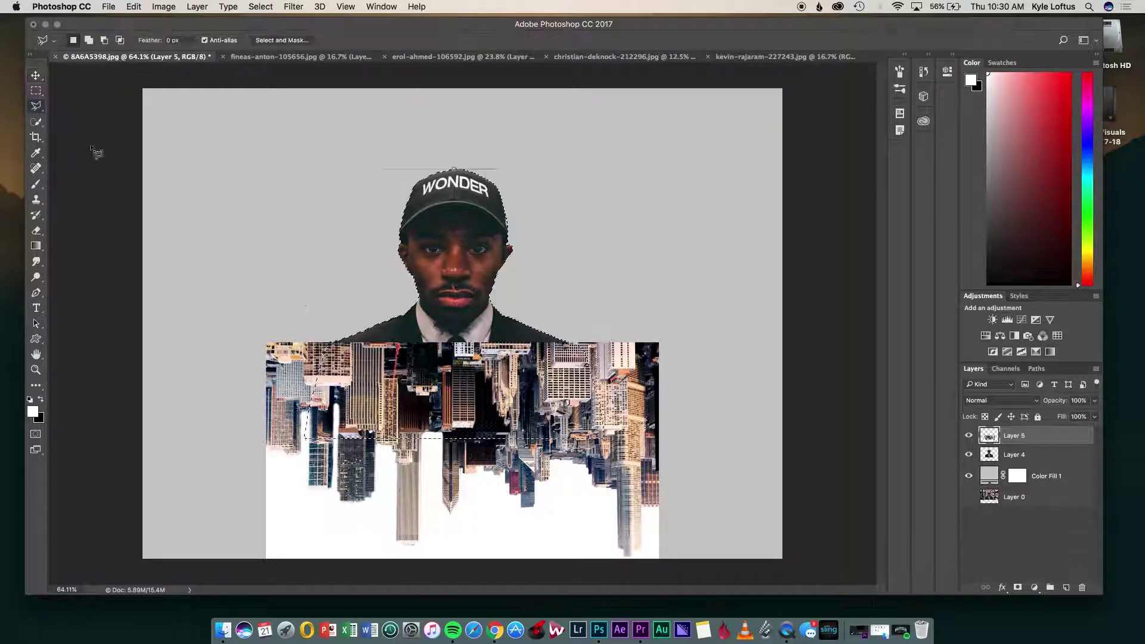
pyautogui.press('super+d')
pyautogui.press('v')
# - Reposition the skyline at 50% opacity over the body, scaling it to about 112% by 108%
pyautogui.moveTo(418, 388); pyautogui.dragTo(408, 340)
pyautogui.press('super+minus')
pyautogui.moveTo(591, 501); pyautogui.dragTo(616, 519)
pyautogui.press('5')
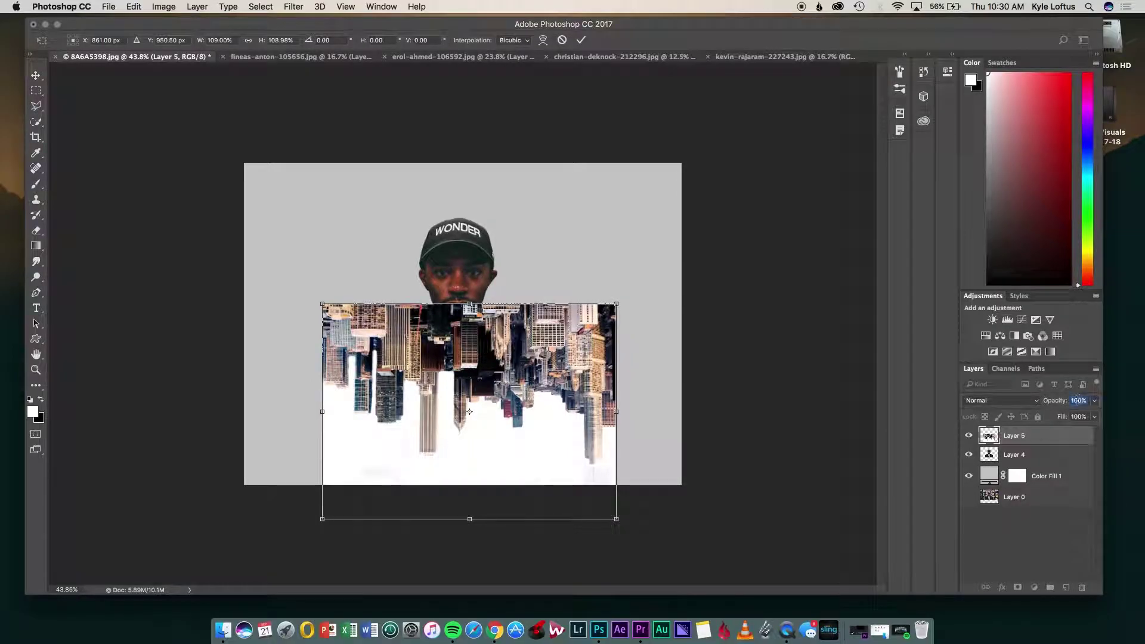
pyautogui.moveTo(480, 328); pyautogui.dragTo(480, 335)
pyautogui.moveTo(322, 311); pyautogui.dragTo(305, 304)
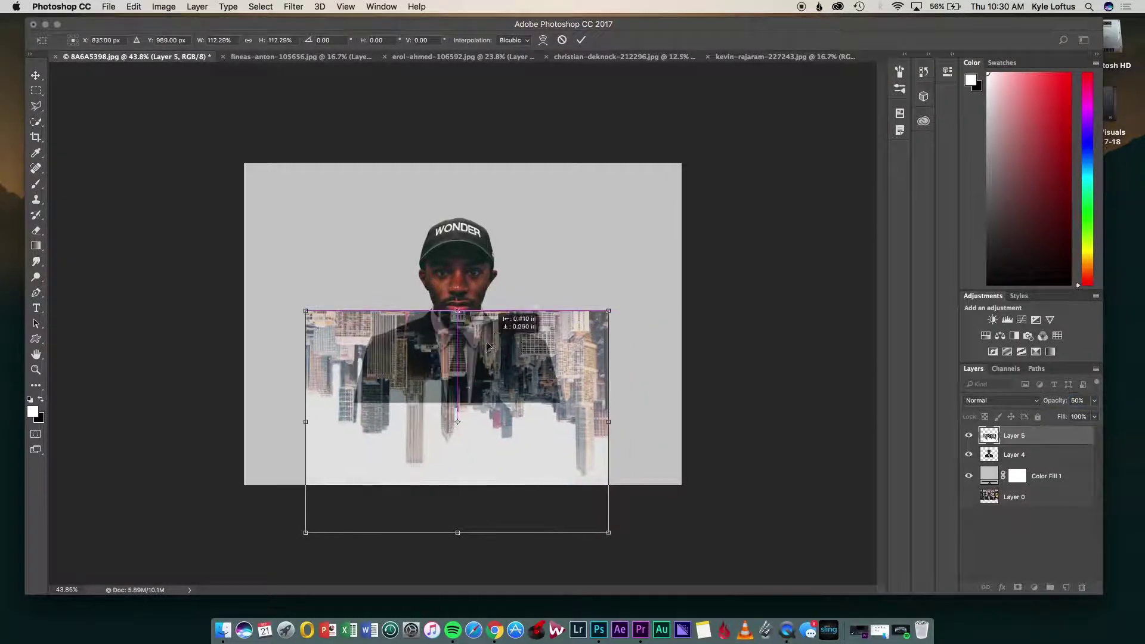
pyautogui.moveTo(481, 337); pyautogui.dragTo(483, 340)
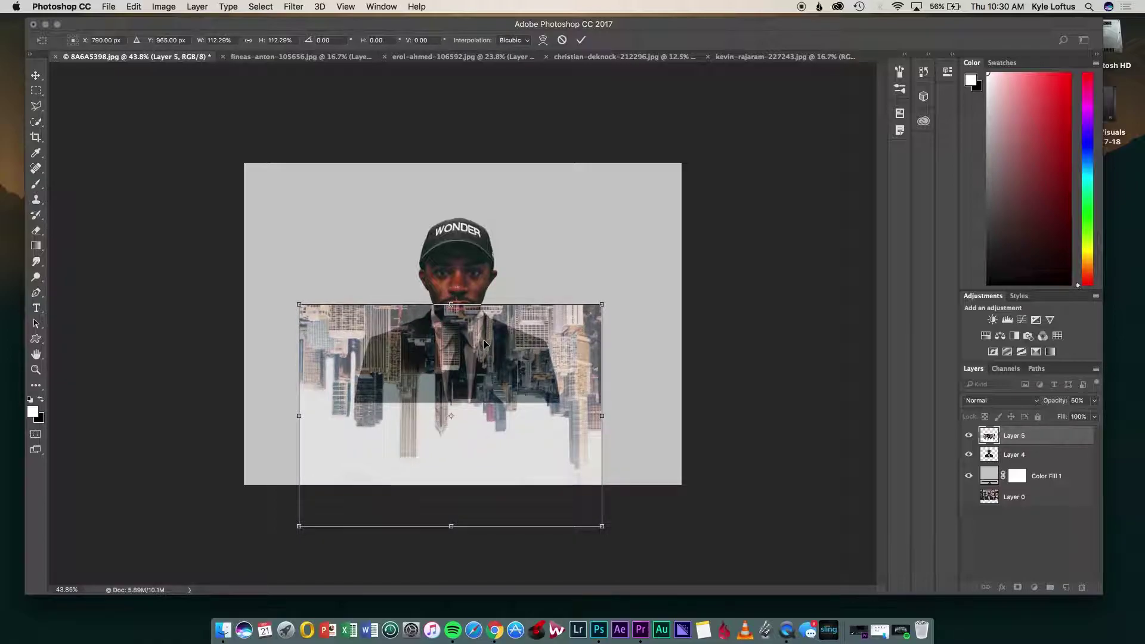
pyautogui.moveTo(598, 416); pyautogui.dragTo(589, 416)
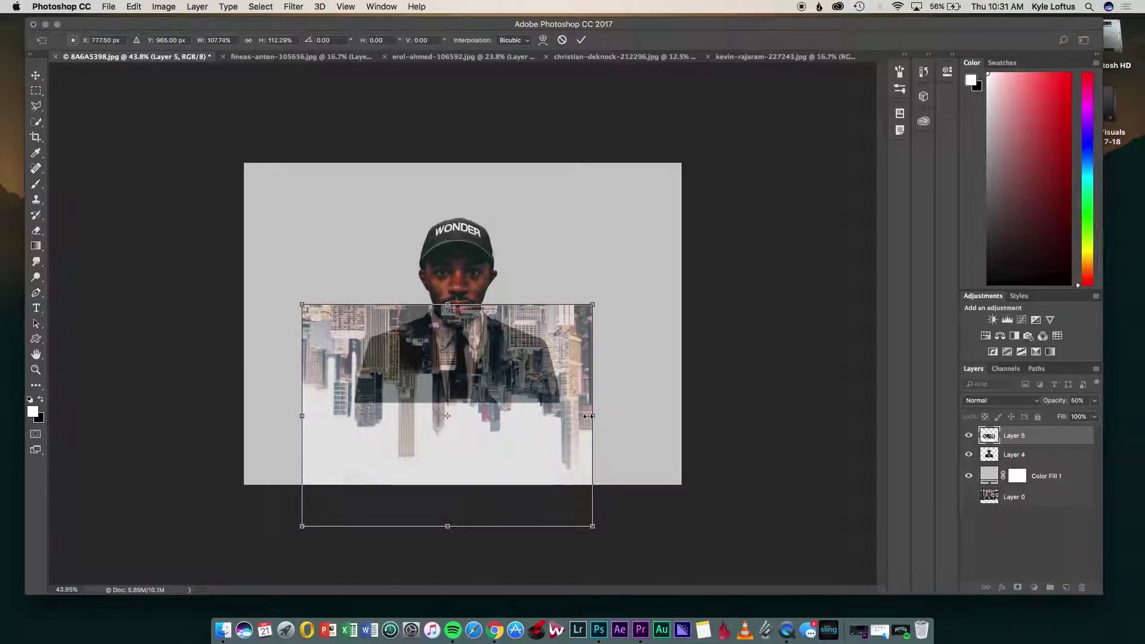
# - Commit the city layer's position, restore full opacity and mask it to the person's outline
pyautogui.press('Down')
pyautogui.press('Down')
pyautogui.press('Down')
pyautogui.press('Down')
pyautogui.press('Down')
pyautogui.press('Return')
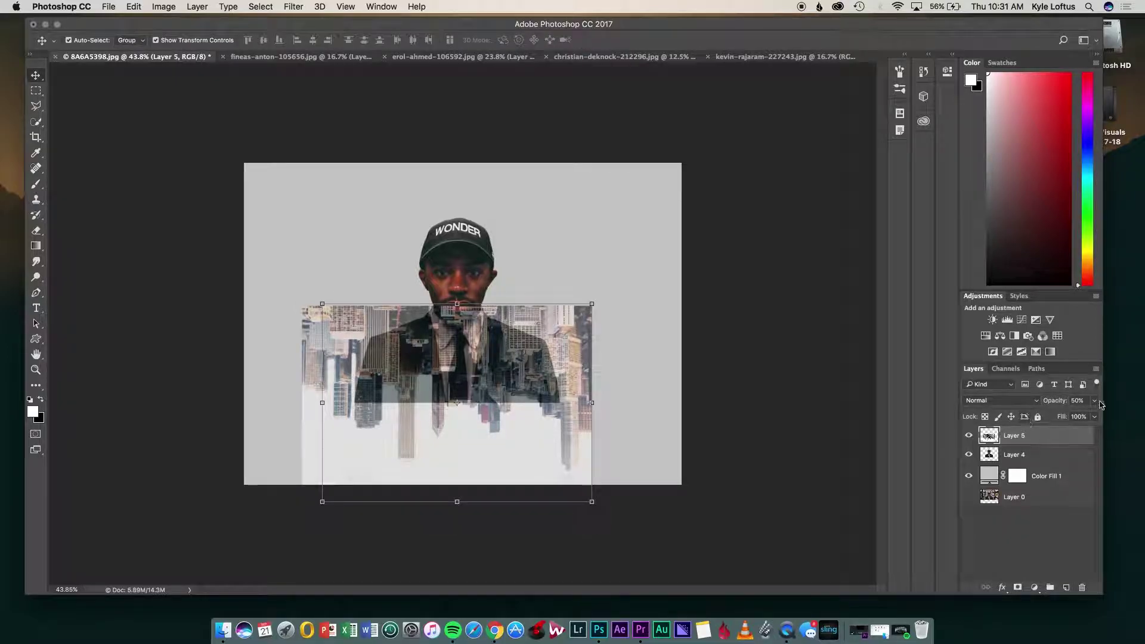
pyautogui.press('0')
pyautogui.keyDown('ctrl'); pyautogui.click(988, 455); pyautogui.keyUp('ctrl')
pyautogui.click(1017, 587)
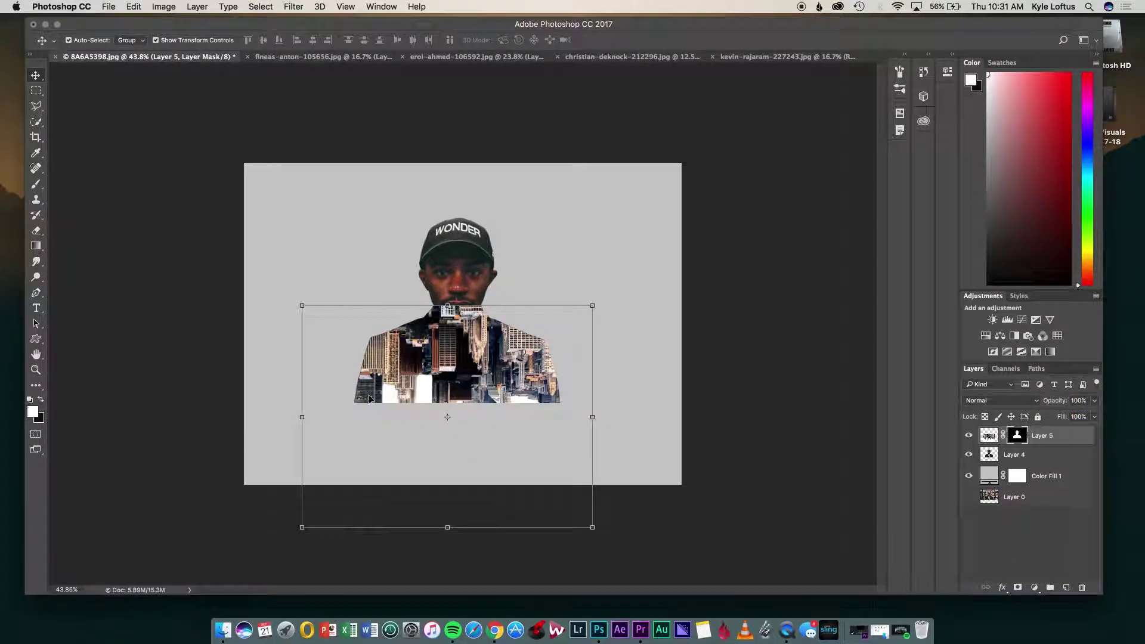
# - Paint white on Layer 5's mask with a soft round brush to hang tall buildings below the body in fog
pyautogui.scroll(3, 369, 398)
pyautogui.press('b')
pyautogui.click(87, 40)
pyautogui.moveTo(346, 329); pyautogui.dragTo(345, 432)
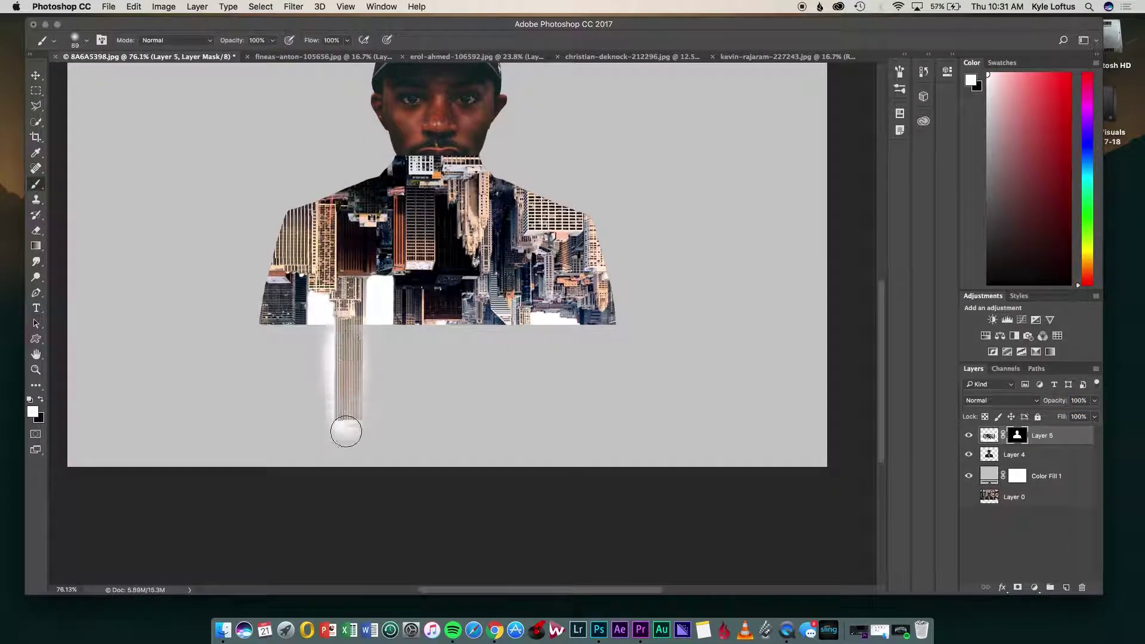
pyautogui.moveTo(405, 391); pyautogui.dragTo(422, 327)
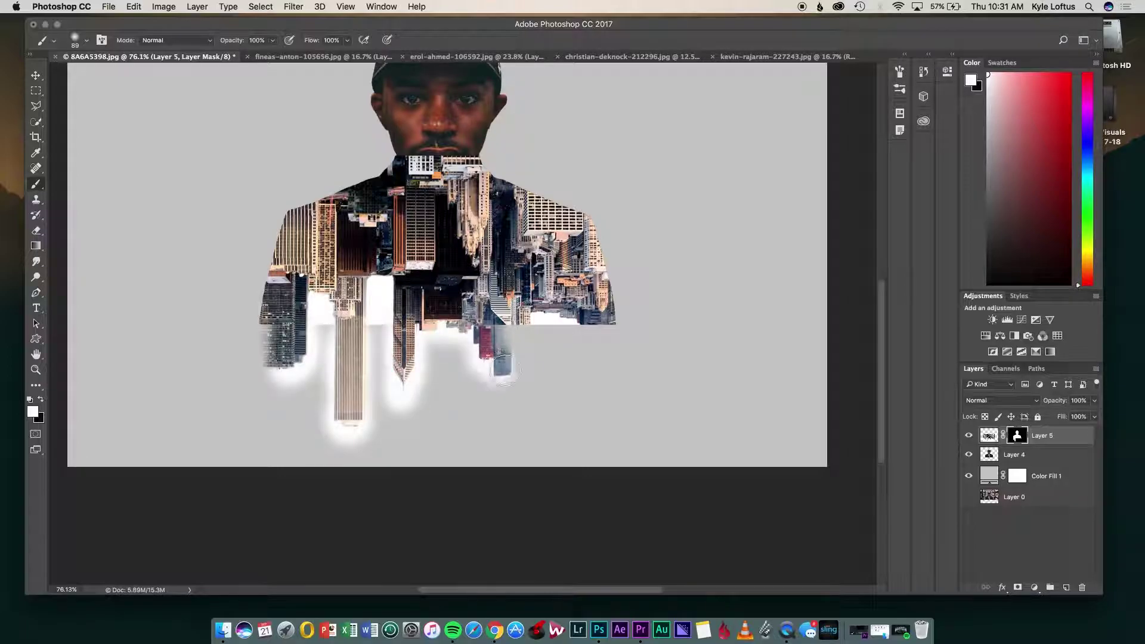
pyautogui.moveTo(609, 343)
pyautogui.mouseDown()
pyautogui.moveTo(454, 364)
pyautogui.moveTo(395, 408)
pyautogui.mouseUp()
# - Shrink the brush to 31 px and zoom in on the hanging buildings
pyautogui.click(82, 44)
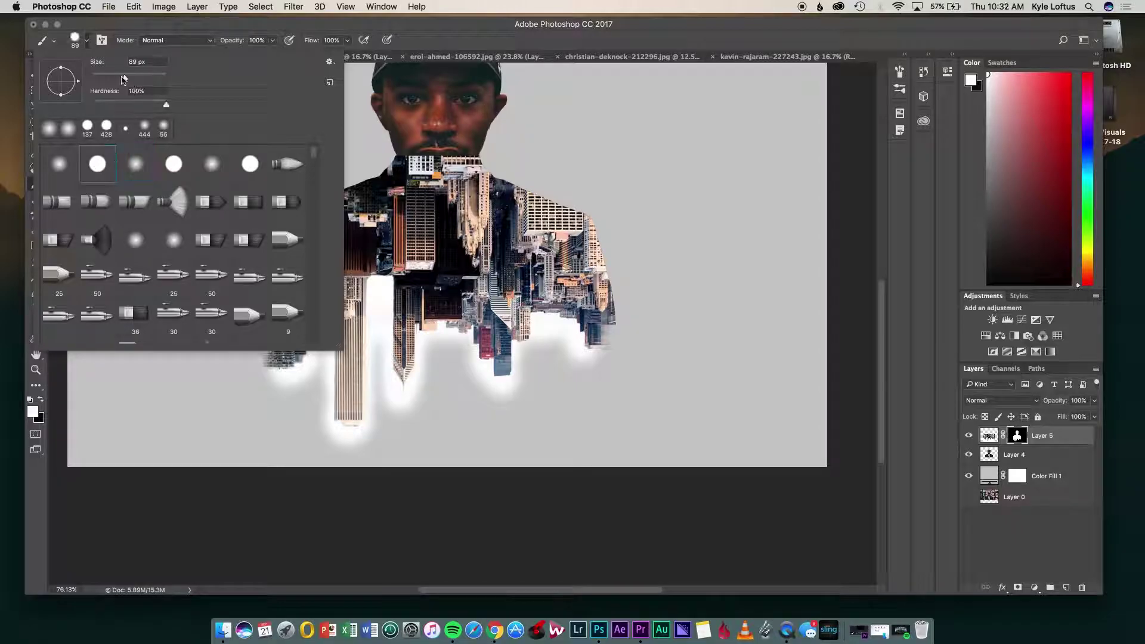
pyautogui.moveTo(123, 79); pyautogui.dragTo(111, 79)
pyautogui.press('Return')
pyautogui.scroll(3, 463, 320)
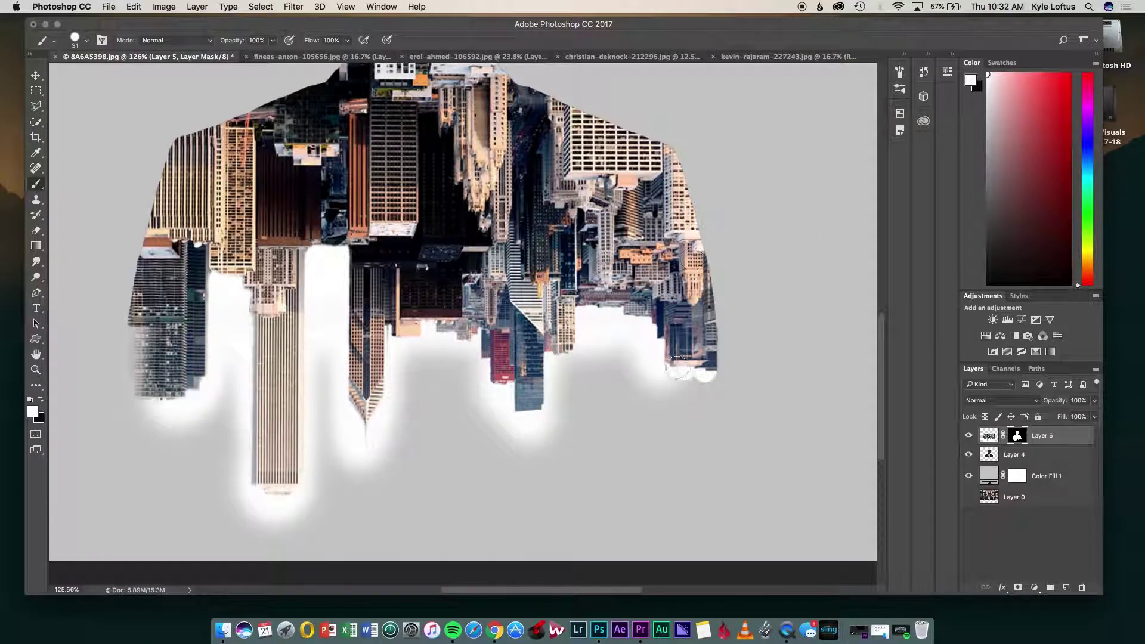
pyautogui.hscroll(-3, 219, 343)
# - Fit the image in the window and move the suit portrait Layer 4 above the city layer
pyautogui.press('v')
pyautogui.press('super+0')
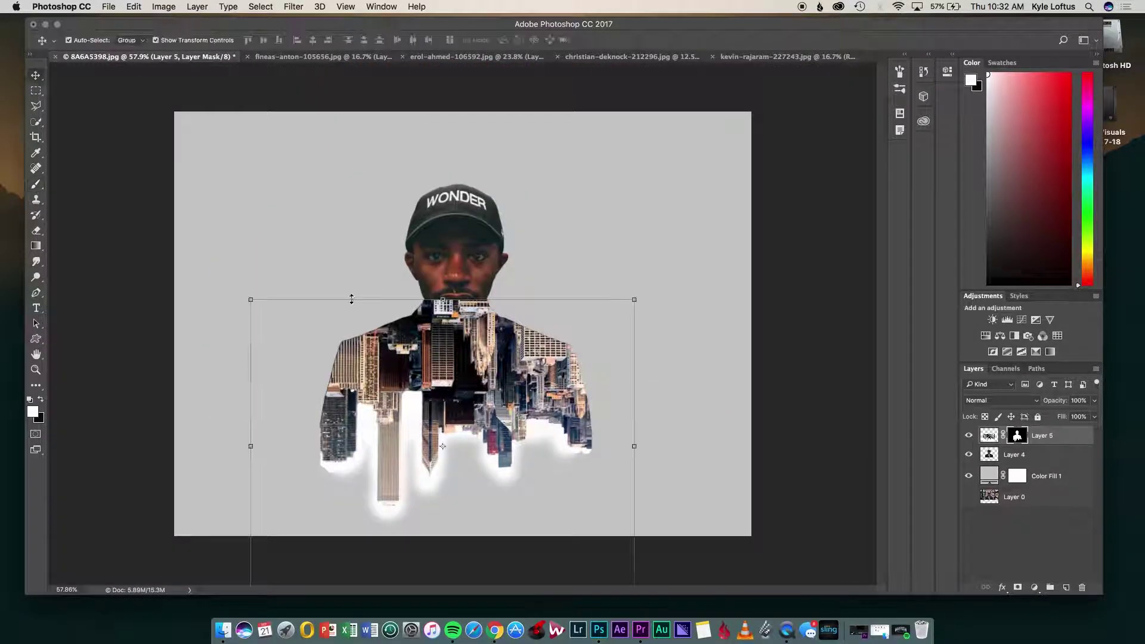
pyautogui.click(345, 237)
pyautogui.moveTo(1037, 465); pyautogui.dragTo(1015, 457)
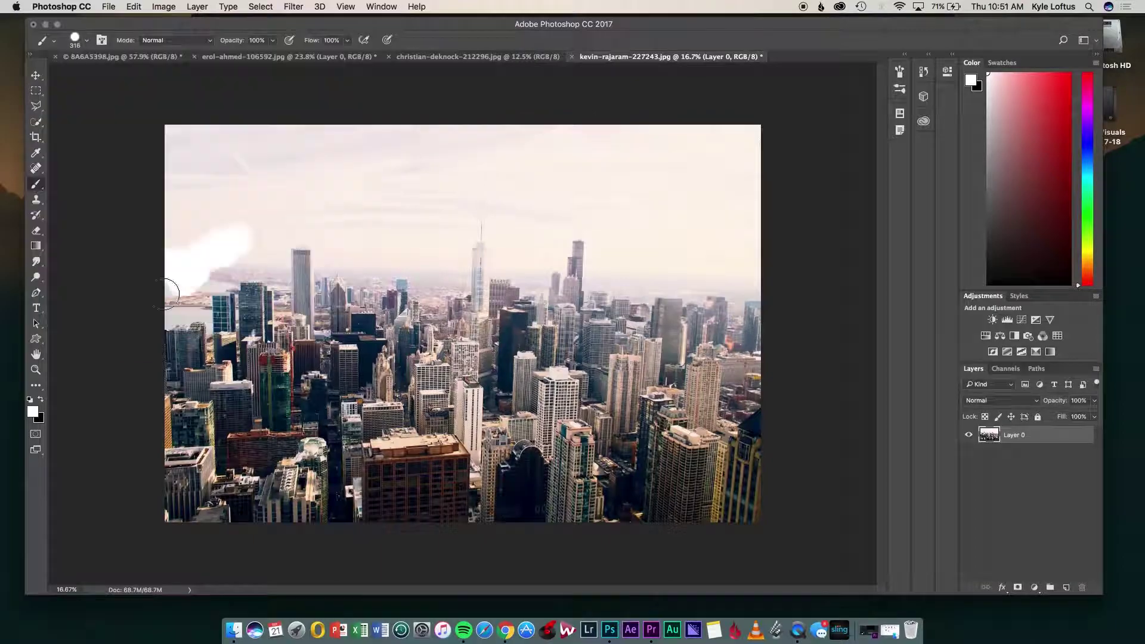
# - Paint the skyline photo's sky white around the tower tops, central tower and distant buildings
pyautogui.moveTo(239, 256); pyautogui.dragTo(447, 281)
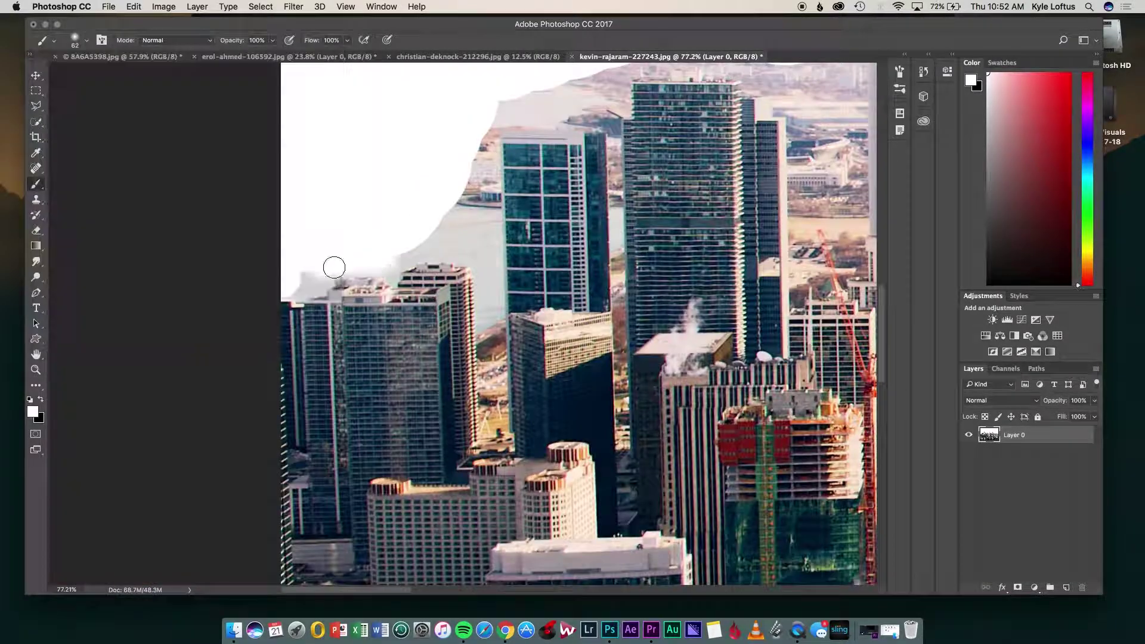
pyautogui.moveTo(332, 266); pyautogui.dragTo(434, 248)
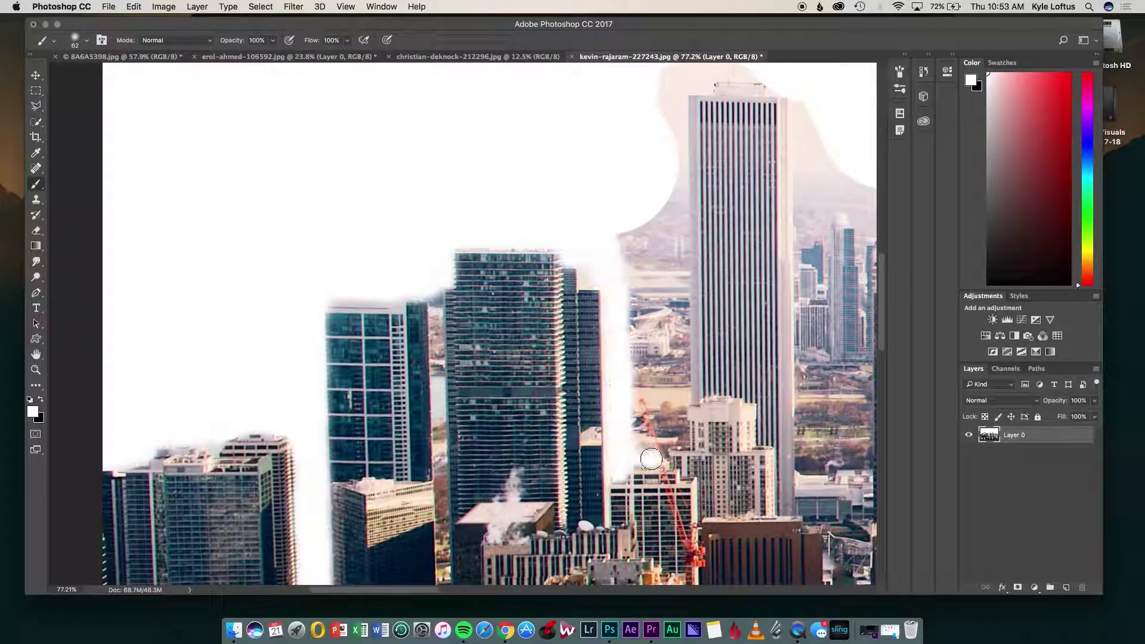
pyautogui.moveTo(662, 465); pyautogui.dragTo(662, 90)
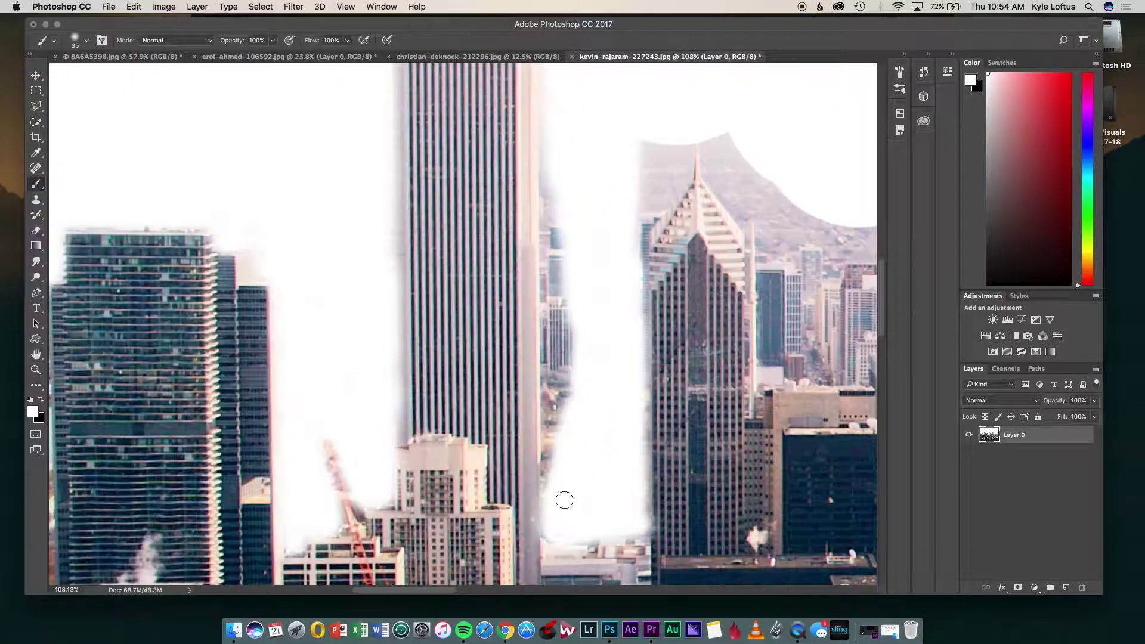
pyautogui.moveTo(562, 498)
pyautogui.mouseDown()
pyautogui.moveTo(640, 462)
pyautogui.moveTo(641, 192)
pyautogui.mouseUp()
pyautogui.moveTo(316, 107); pyautogui.dragTo(328, 557)
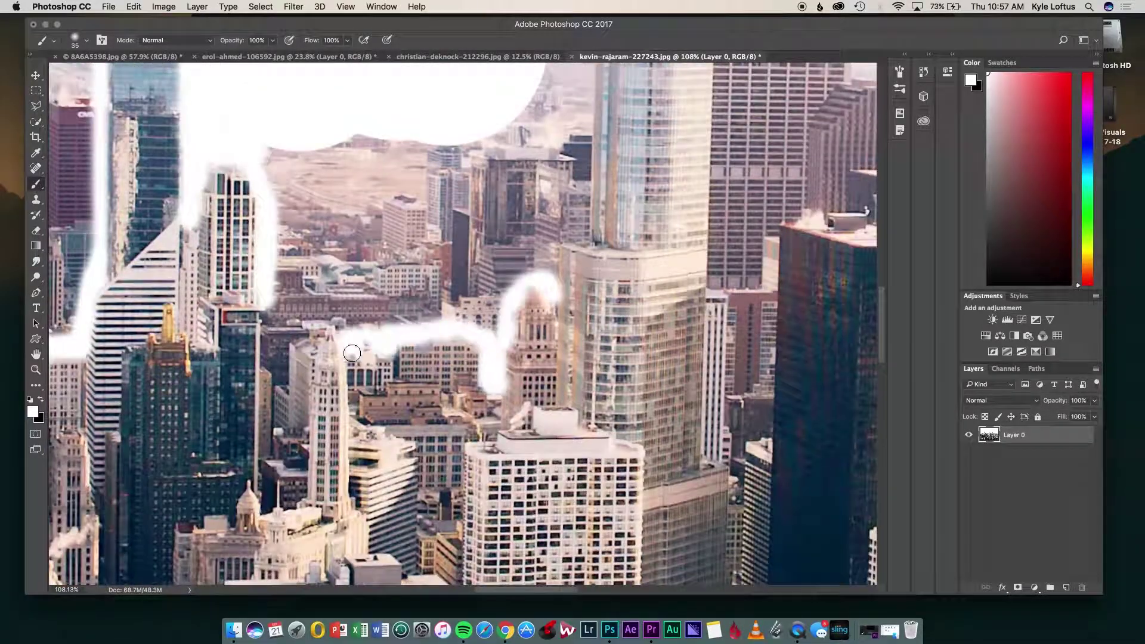
pyautogui.moveTo(503, 315); pyautogui.dragTo(525, 155)
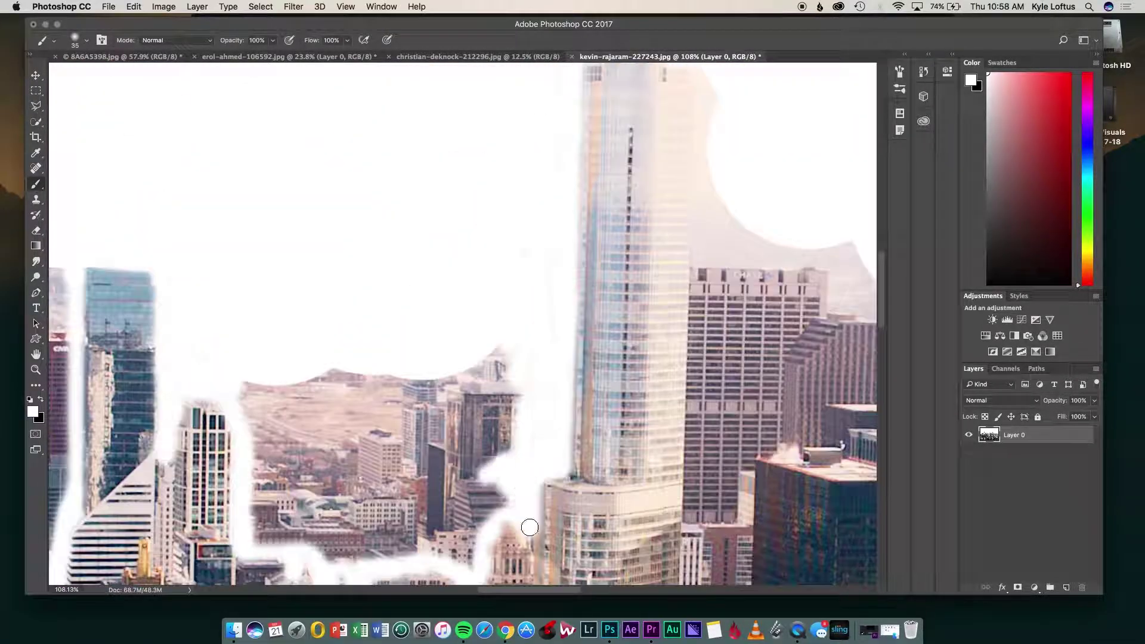
pyautogui.moveTo(529, 527)
pyautogui.mouseDown()
pyautogui.moveTo(460, 529)
pyautogui.moveTo(386, 493)
pyautogui.mouseUp()
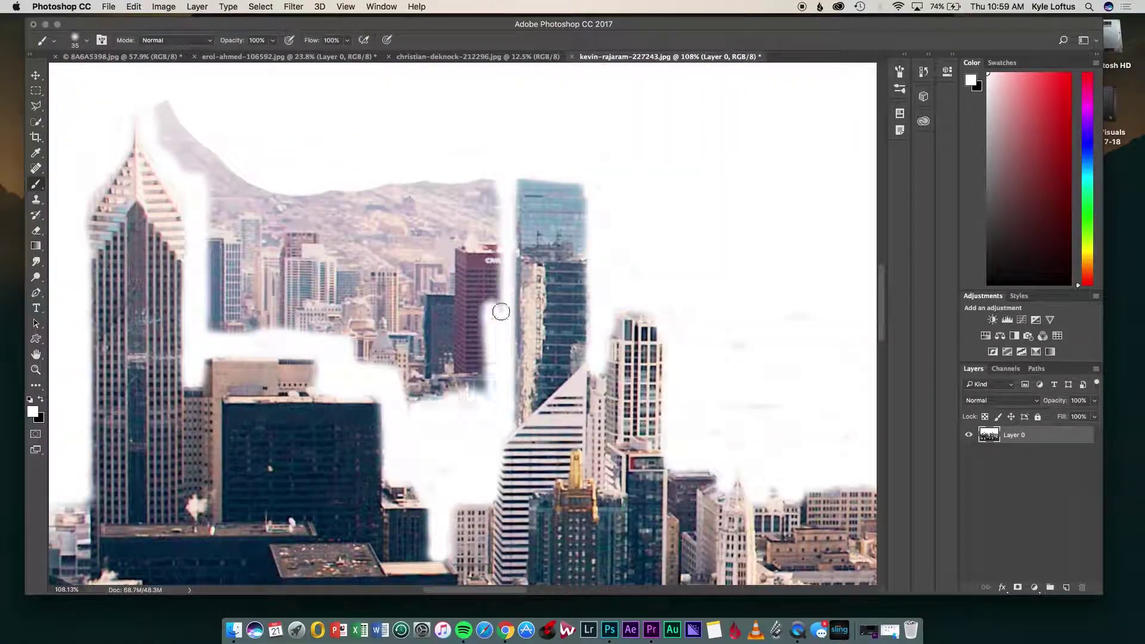
pyautogui.moveTo(499, 307); pyautogui.dragTo(386, 253)
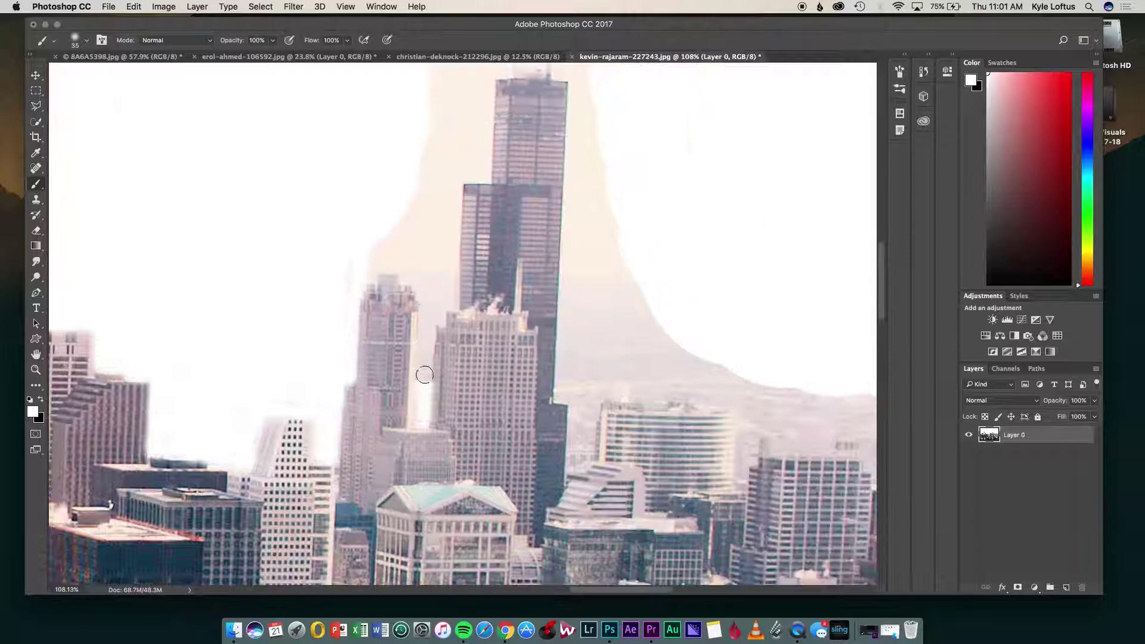
pyautogui.moveTo(453, 248); pyautogui.dragTo(477, 358)
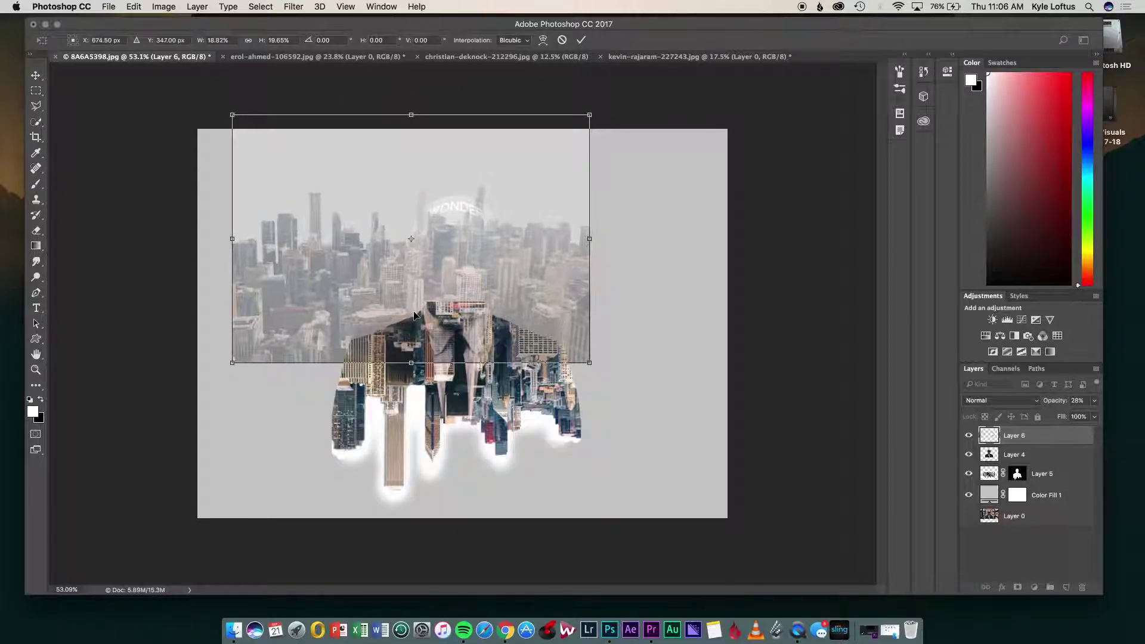
# - Position the placed skyline over the figure and reveal it across the head and shoulders
pyautogui.moveTo(416, 315); pyautogui.dragTo(425, 302)
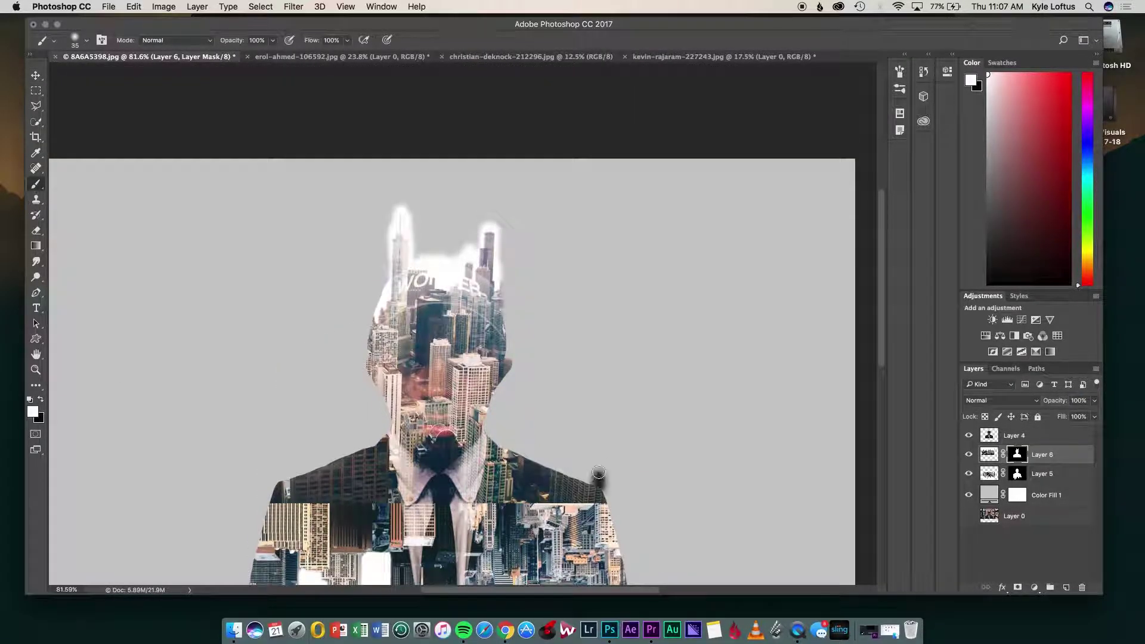
pyautogui.moveTo(599, 472)
pyautogui.mouseDown()
pyautogui.moveTo(608, 394)
pyautogui.moveTo(599, 488)
pyautogui.moveTo(552, 373)
pyautogui.moveTo(590, 419)
pyautogui.moveTo(338, 499)
pyautogui.moveTo(322, 301)
pyautogui.mouseUp()
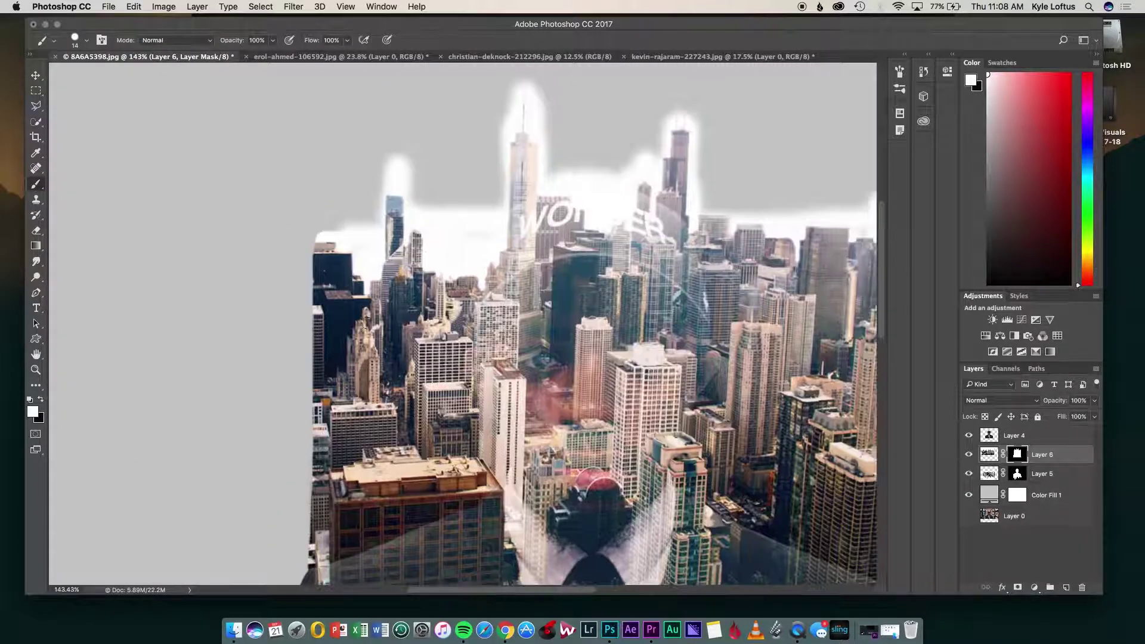
pyautogui.hscroll(8, 660, 447)
pyautogui.scroll(-4, 660, 447)
pyautogui.scroll(3, 679, 235)
pyautogui.hscroll(2, 652, 325)
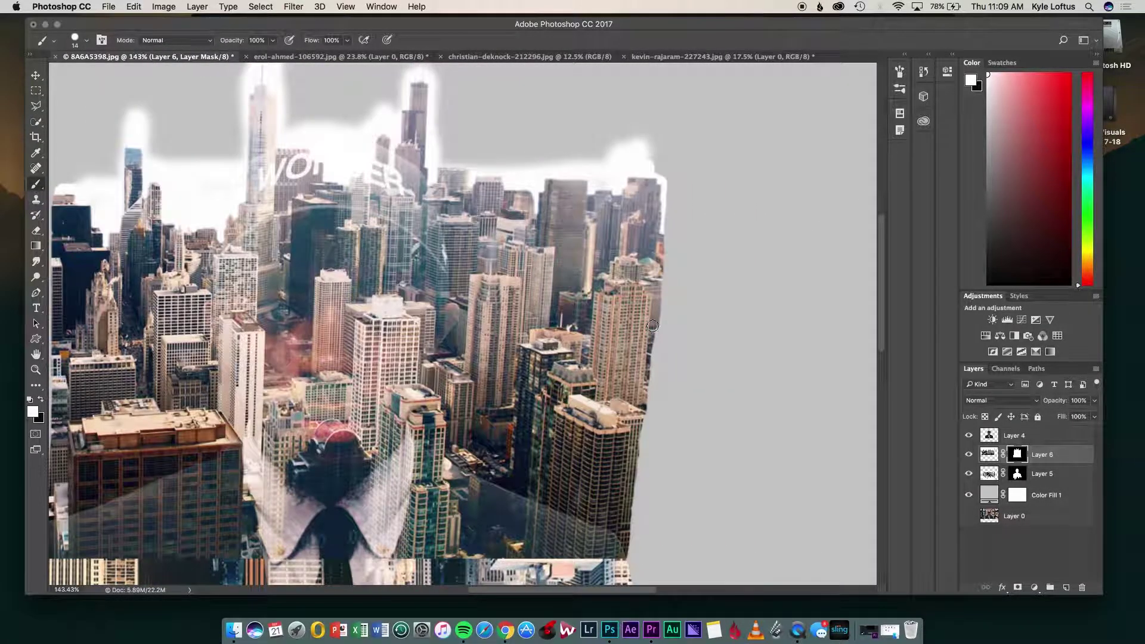
# - Trim the skyline away along the figure's left edge
pyautogui.click(921, 72)
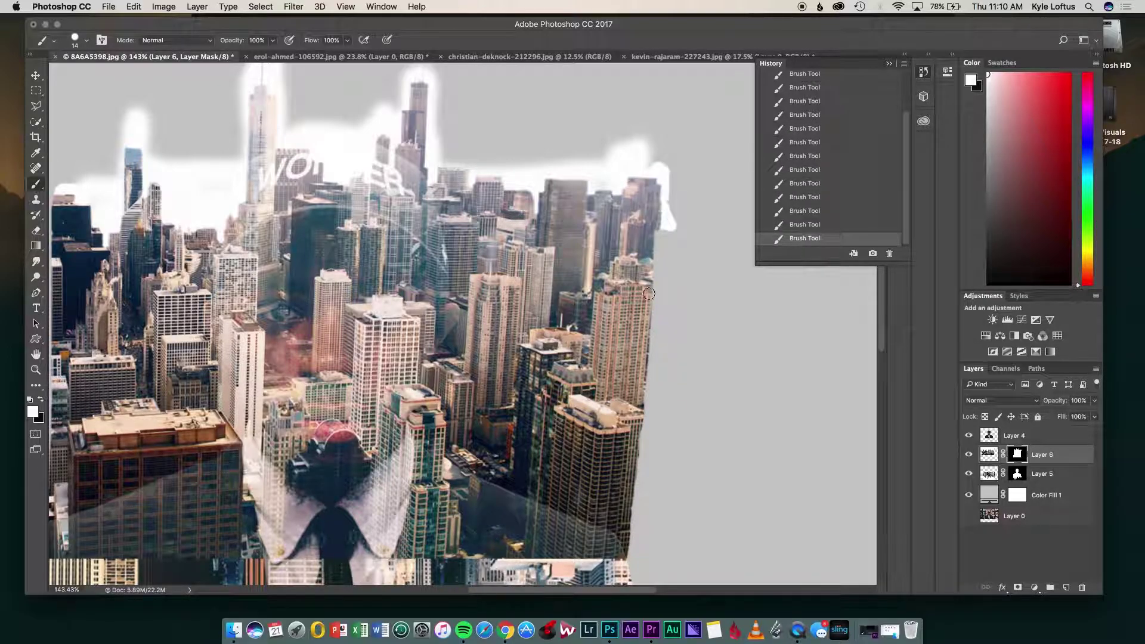
pyautogui.scroll(-5, 654, 290)
pyautogui.scroll(4, 272, 351)
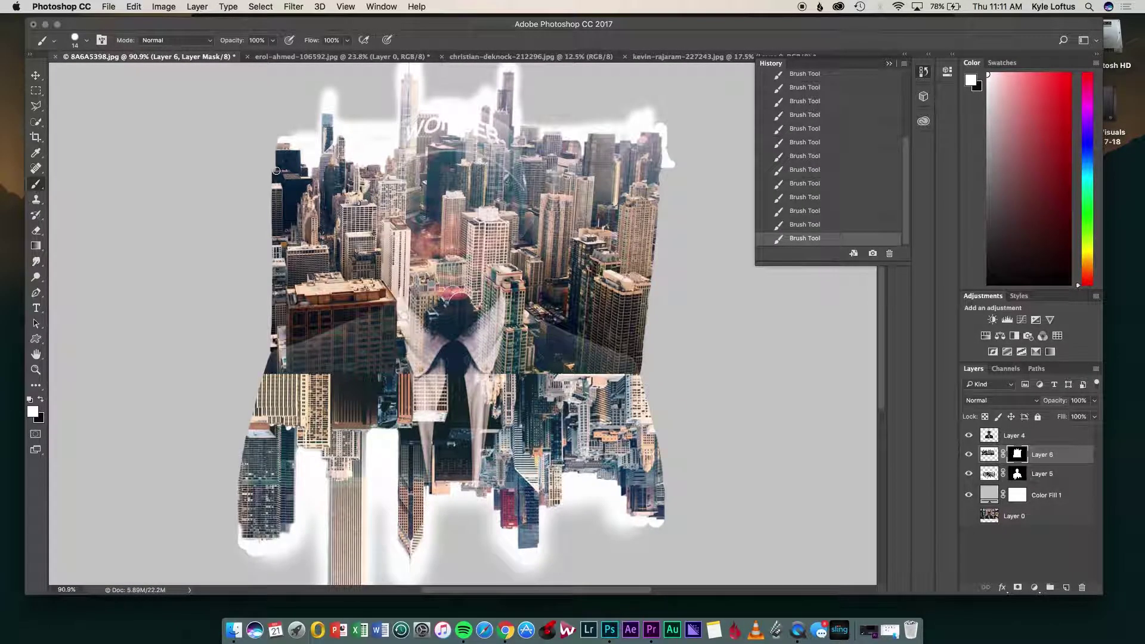
pyautogui.moveTo(269, 327); pyautogui.dragTo(272, 143)
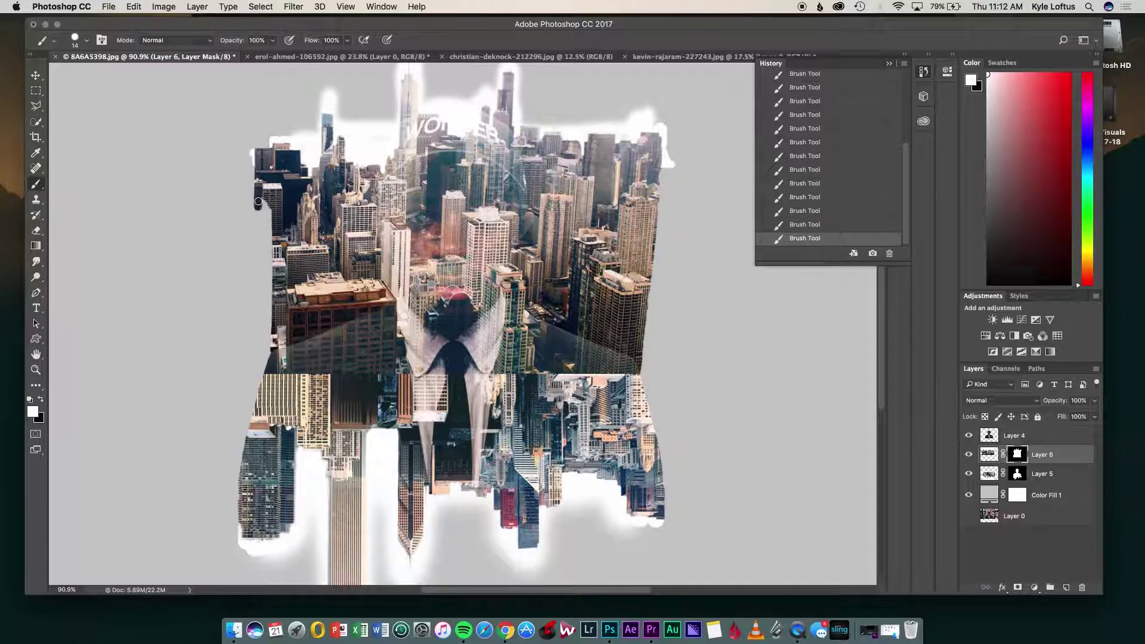
pyautogui.scroll(-3, 264, 251)
pyautogui.scroll(4, 244, 287)
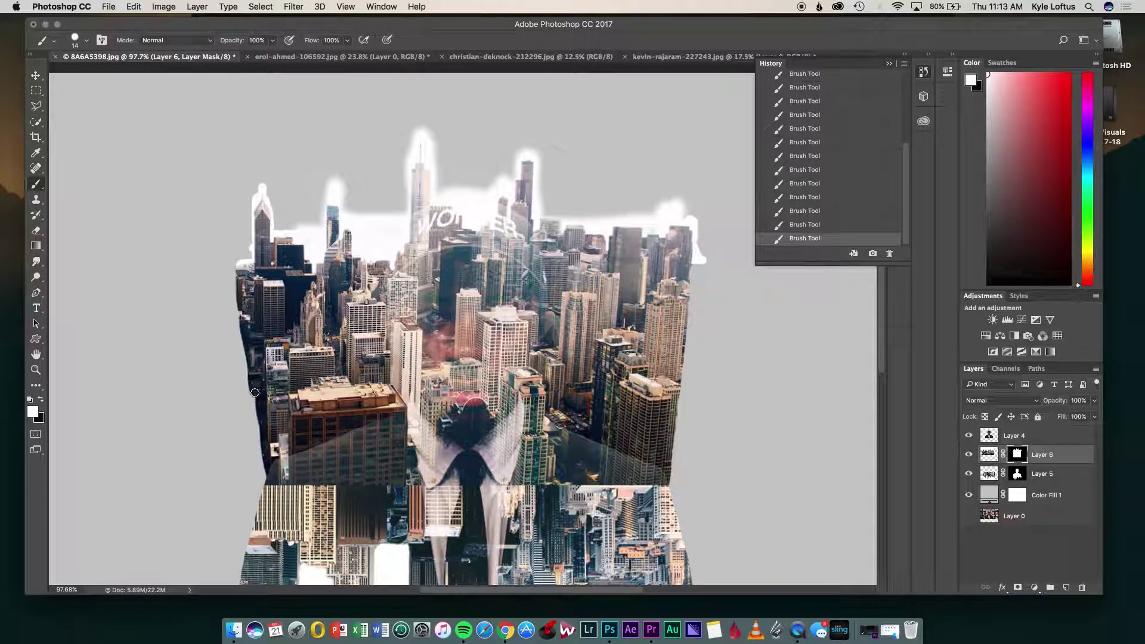
pyautogui.scroll(2, 258, 400)
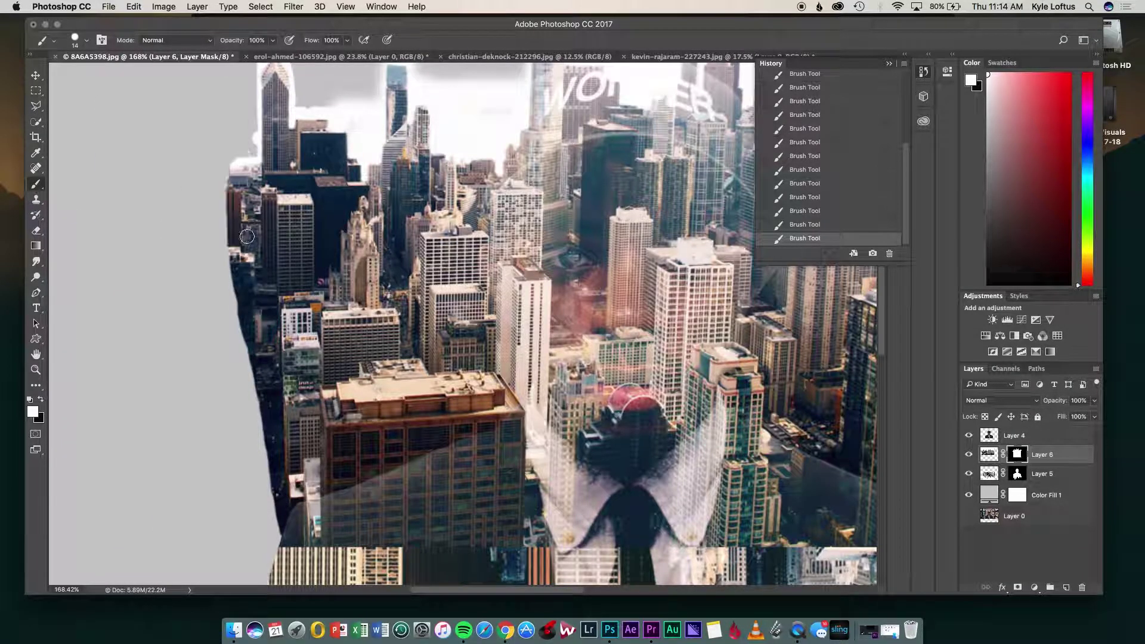
pyautogui.moveTo(247, 237); pyautogui.dragTo(271, 527)
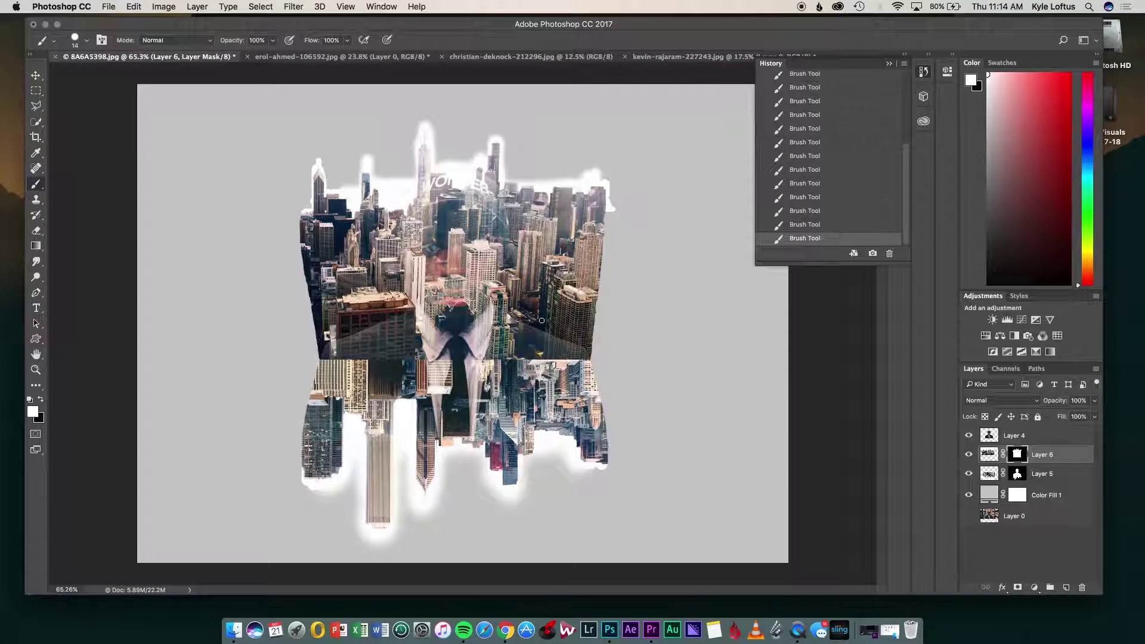
# - Erase to reveal the city buildings across the lower body
pyautogui.click(1002, 400)
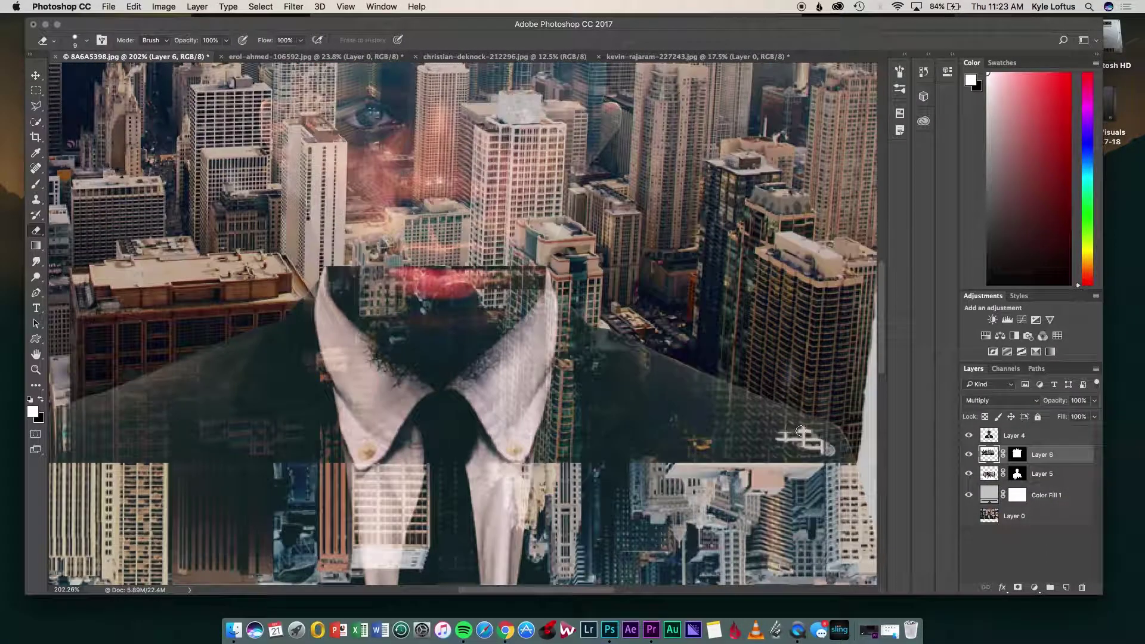
pyautogui.click(87, 41)
pyautogui.moveTo(276, 417)
pyautogui.mouseDown()
pyautogui.moveTo(536, 429)
pyautogui.moveTo(328, 388)
pyautogui.moveTo(617, 446)
pyautogui.moveTo(823, 435)
pyautogui.moveTo(545, 379)
pyautogui.mouseUp()
# - With a 17 px eraser, clean up the building edge and the jacket edge
pyautogui.click(87, 41)
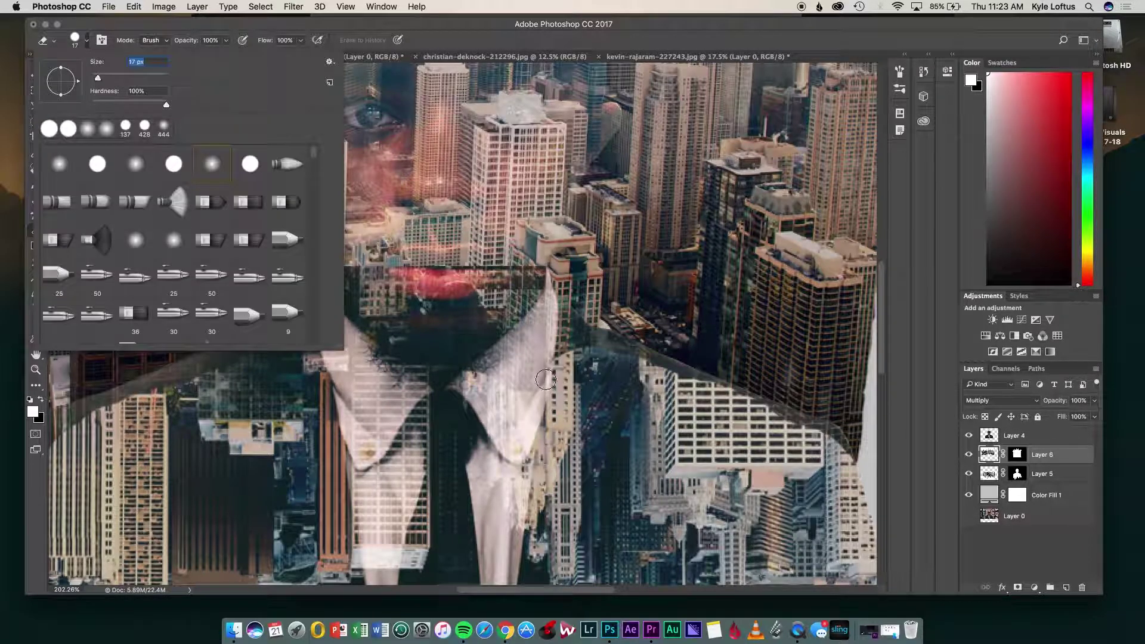
pyautogui.moveTo(179, 67); pyautogui.dragTo(107, 67)
pyautogui.scroll(3, 636, 456)
pyautogui.moveTo(585, 394); pyautogui.dragTo(387, 298)
pyautogui.hscroll(-5, 388, 298)
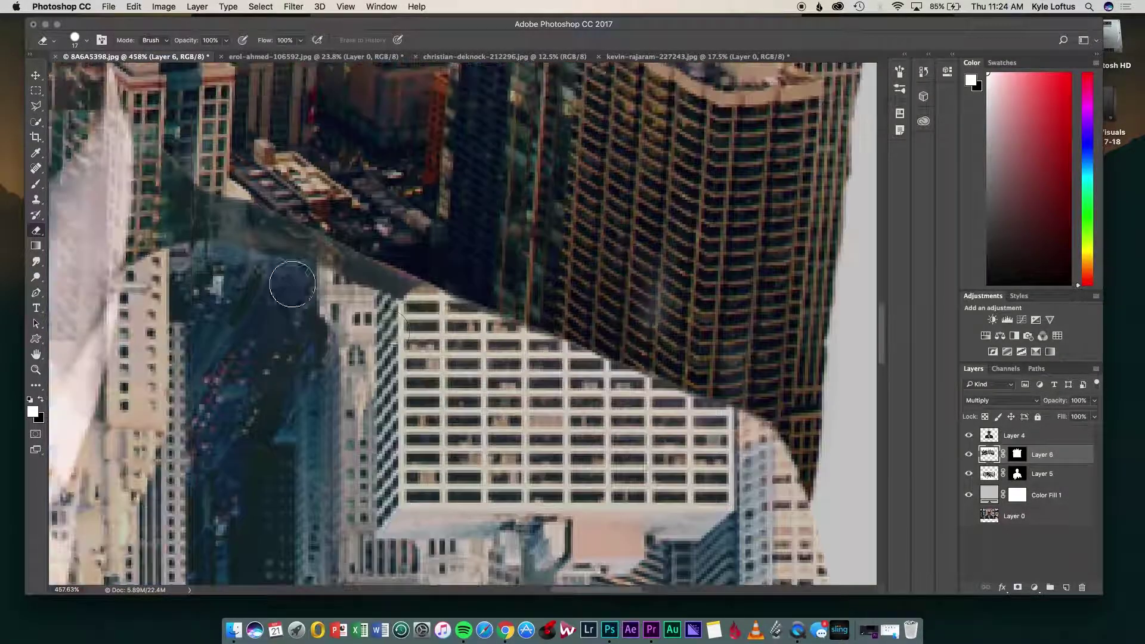
pyautogui.moveTo(289, 276); pyautogui.dragTo(383, 290)
pyautogui.moveTo(225, 222); pyautogui.dragTo(96, 269)
pyautogui.hscroll(-5, 96, 268)
pyautogui.moveTo(256, 155)
pyautogui.mouseDown()
pyautogui.moveTo(238, 197)
pyautogui.moveTo(89, 325)
pyautogui.moveTo(242, 325)
pyautogui.mouseUp()
# - Resize the eraser to 4 px, then back to 17 px, and lighten the building edge
pyautogui.scroll(5, 242, 324)
pyautogui.click(87, 40)
pyautogui.moveTo(179, 67); pyautogui.dragTo(98, 67)
pyautogui.press('Return')
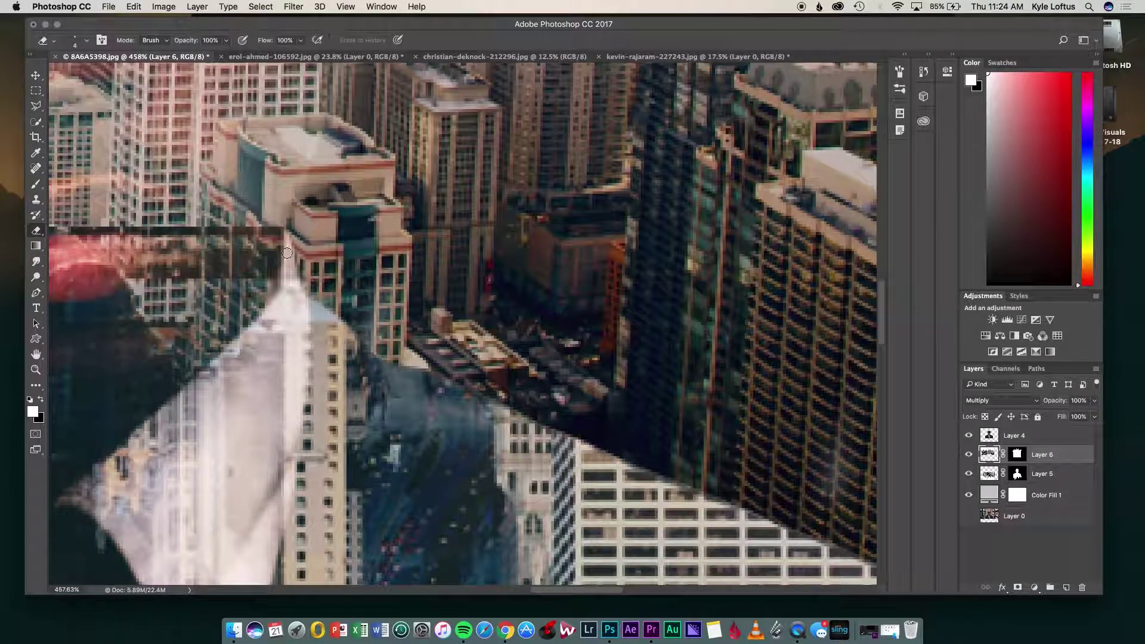
pyautogui.hscroll(-5, 224, 291)
pyautogui.click(87, 41)
pyautogui.press('Return')
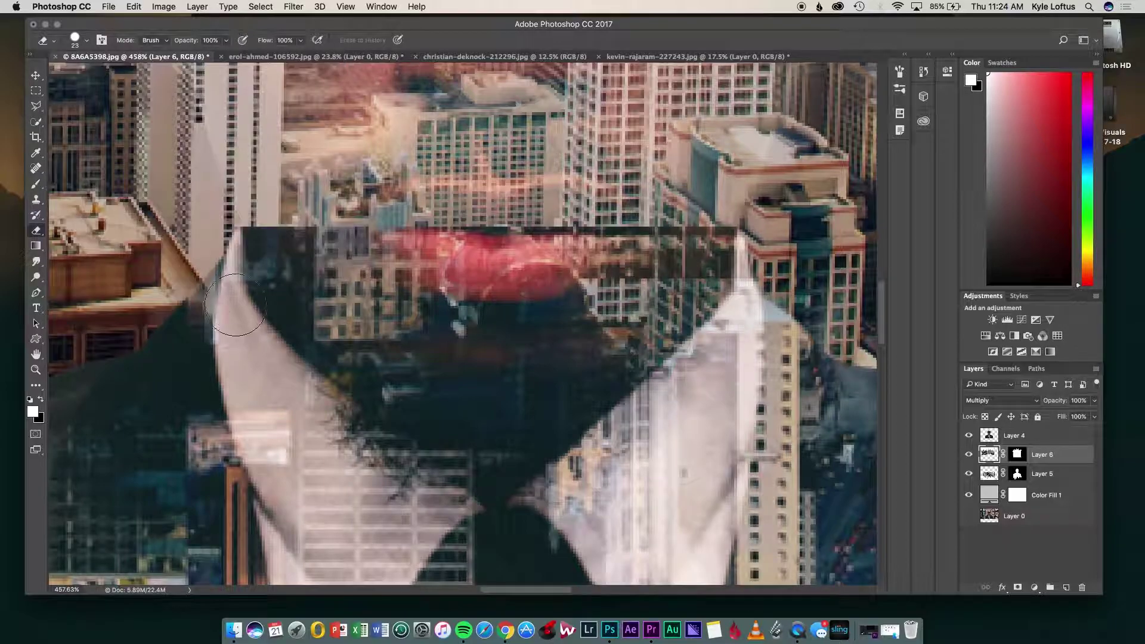
pyautogui.moveTo(203, 346); pyautogui.dragTo(231, 283)
# - Lighten the dark band along and above the shoulder
pyautogui.click(87, 41)
pyautogui.press('Return')
pyautogui.hscroll(-5, 232, 283)
pyautogui.scroll(-2, 232, 283)
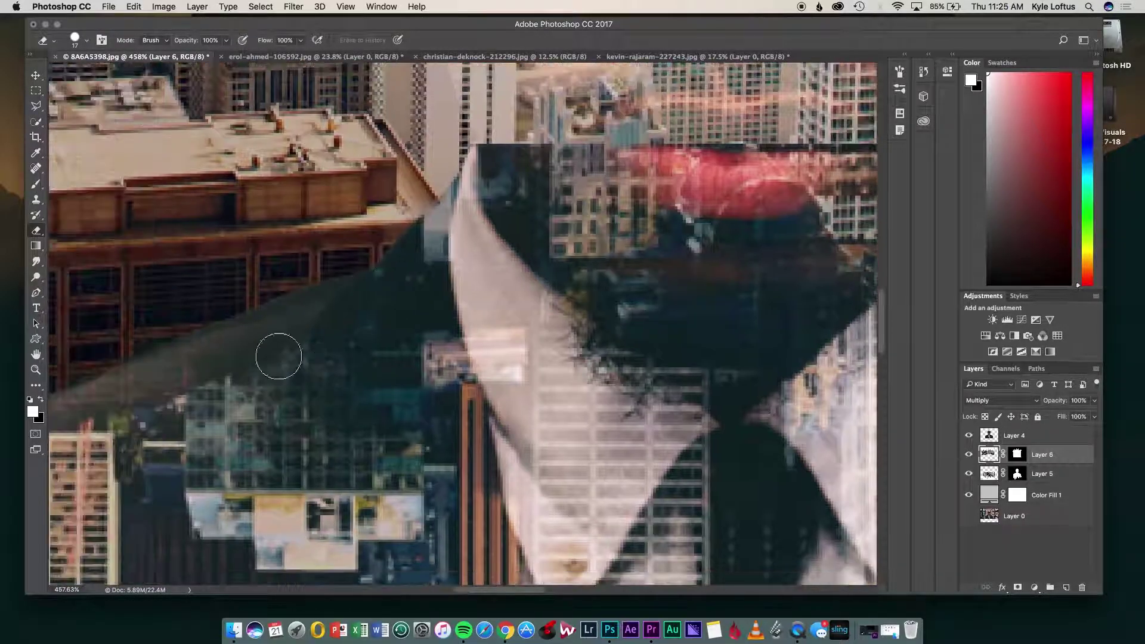
pyautogui.moveTo(305, 314); pyautogui.dragTo(179, 375)
pyautogui.hscroll(-4, 351, 315)
pyautogui.scroll(-1, 352, 316)
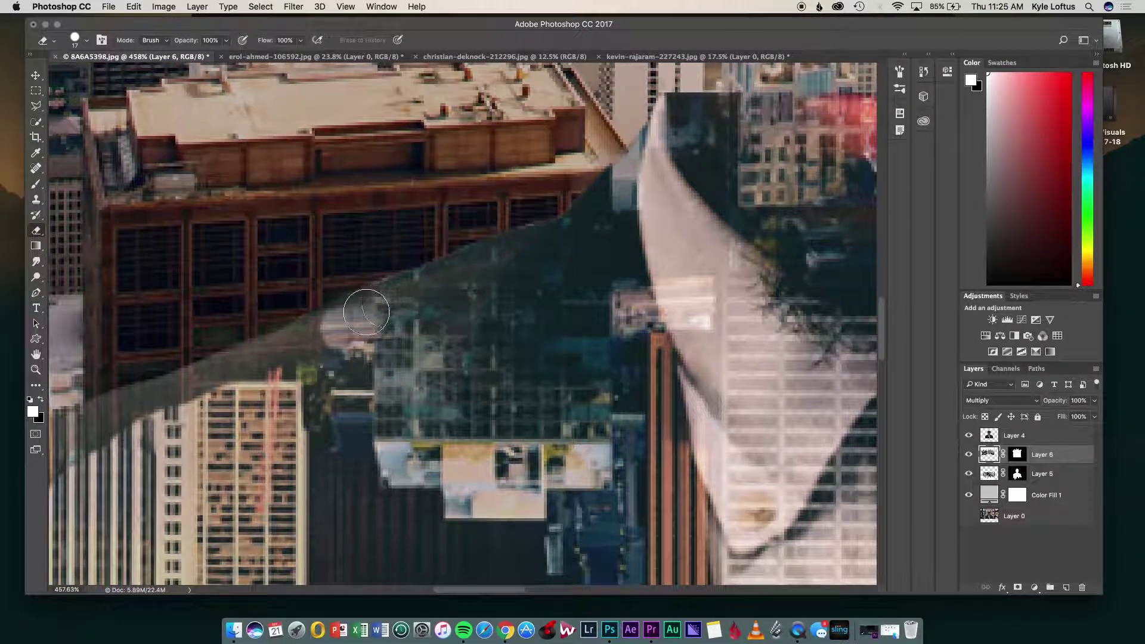
pyautogui.moveTo(366, 312); pyautogui.dragTo(257, 362)
pyautogui.hscroll(-4, 192, 394)
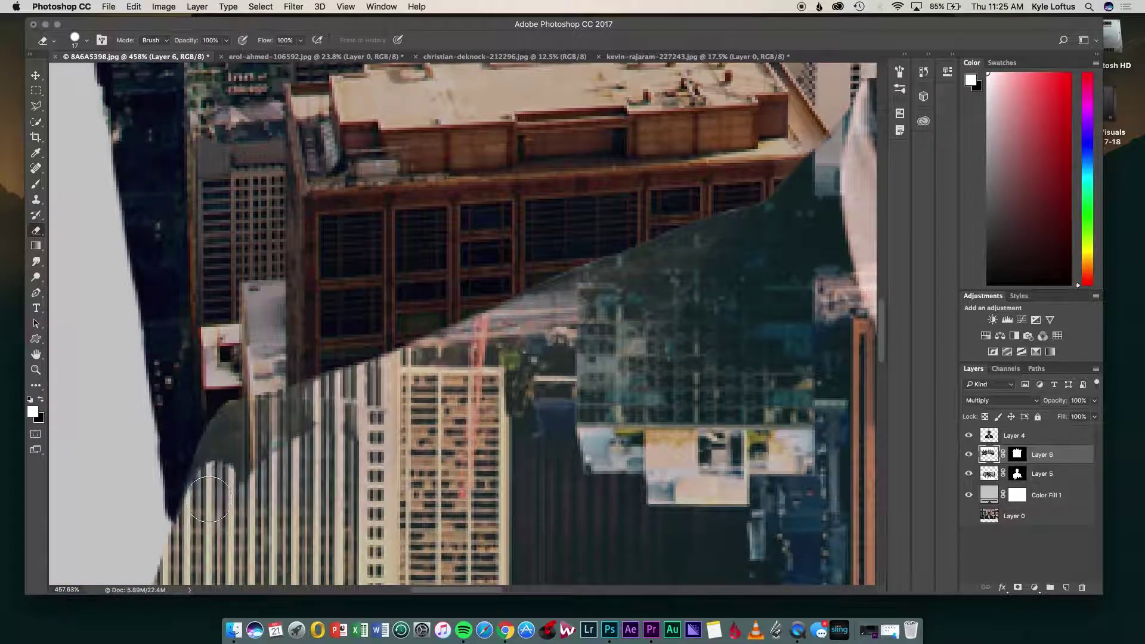
pyautogui.moveTo(208, 498); pyautogui.dragTo(313, 388)
pyautogui.scroll(-8, 302, 455)
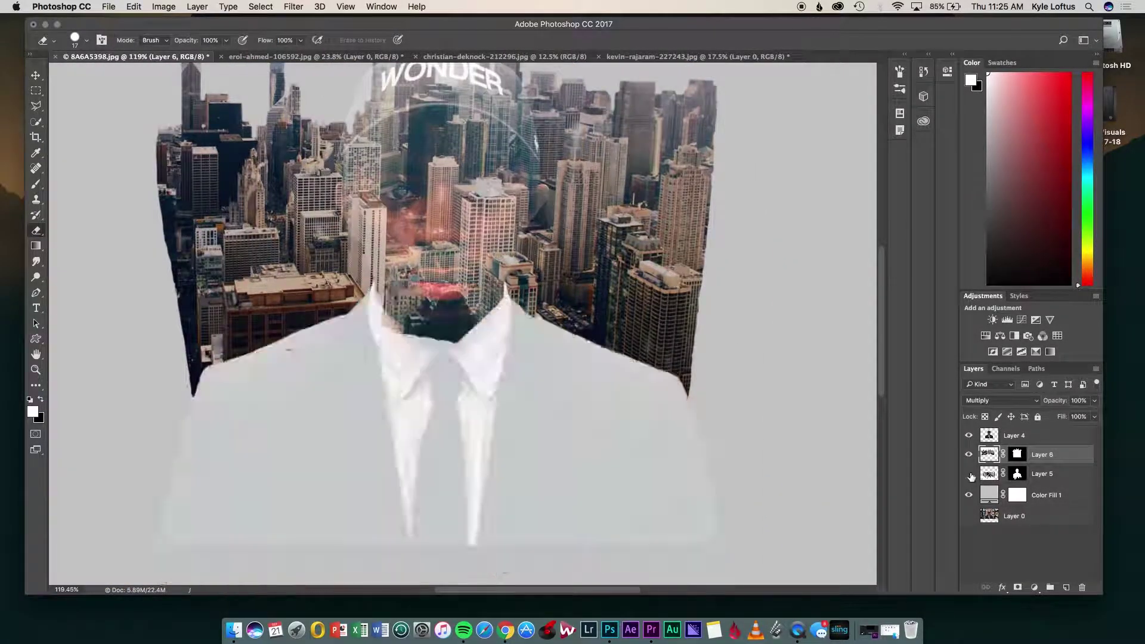
# - Show the second city layer inside the suit and make it the active layer
pyautogui.click(968, 474)
pyautogui.click(989, 473)
pyautogui.scroll(3, 498, 286)
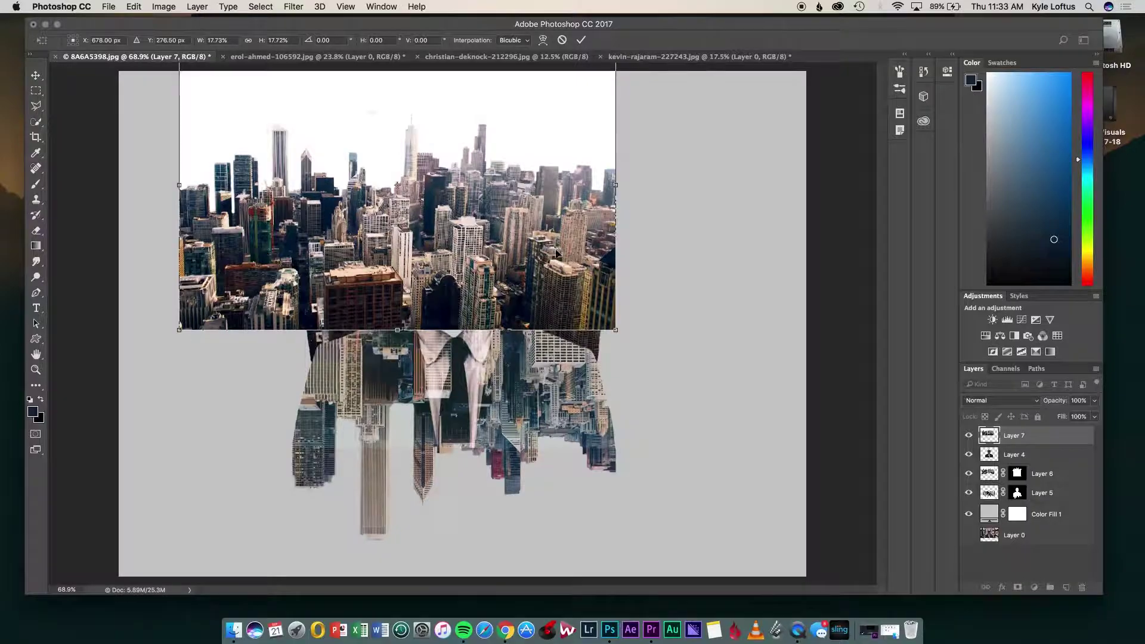
# - Outline the shirt collar with the Polygonal Lasso, copy it to its own layer, and stretch it over the gap
pyautogui.press('5')
pyautogui.press('2')
pyautogui.press('0')
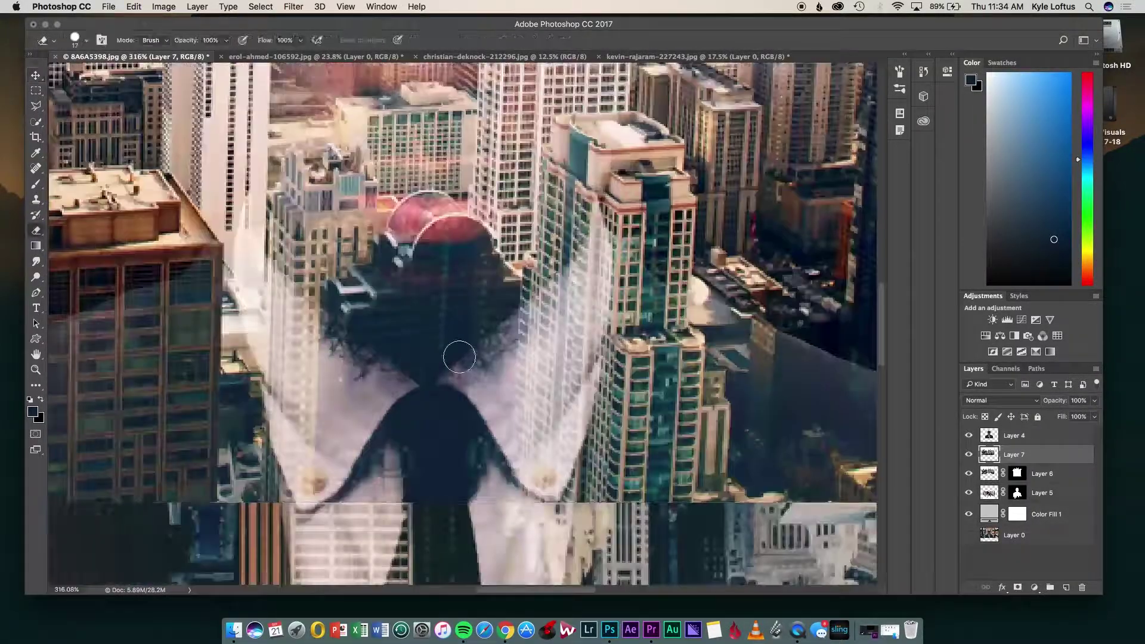
pyautogui.click(384, 164)
pyautogui.click(256, 175)
pyautogui.click(257, 285)
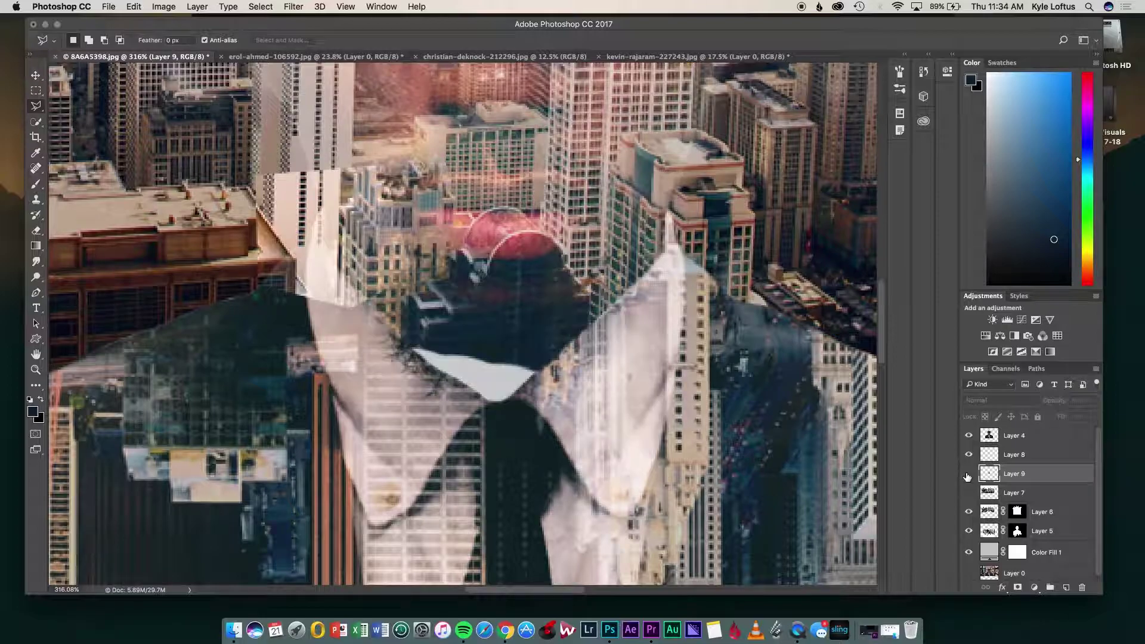
pyautogui.hotkey('ctrl', 't')
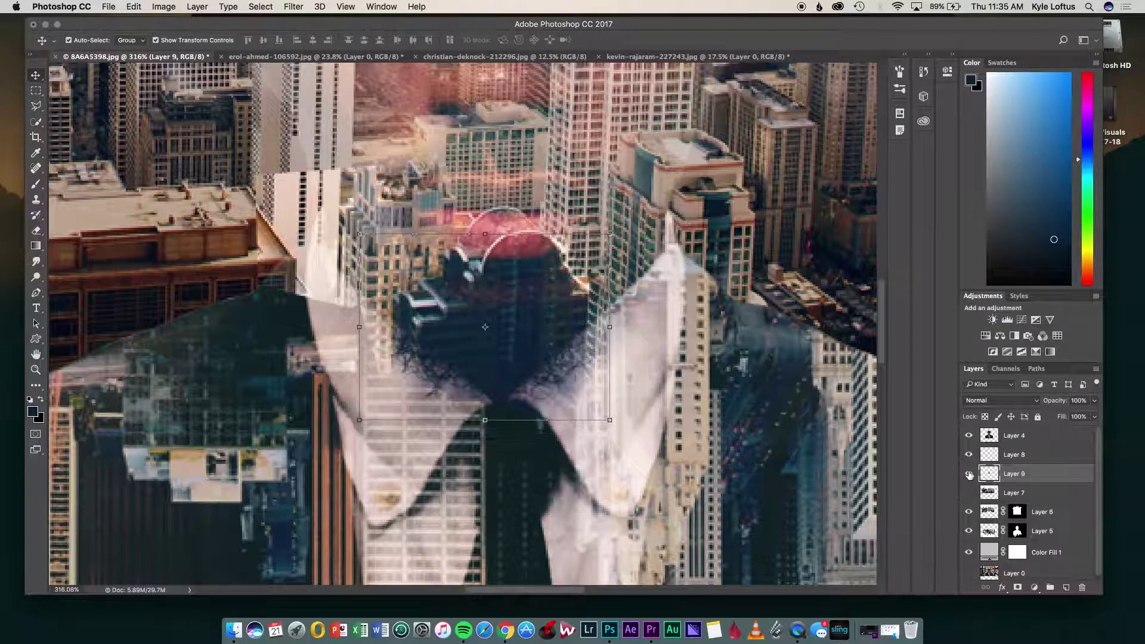
pyautogui.moveTo(359, 419); pyautogui.dragTo(353, 423)
pyautogui.moveTo(482, 234); pyautogui.dragTo(480, 228)
pyautogui.press('Return')
# - Set the other collar copy's blend mode to Multiply
pyautogui.press('e')
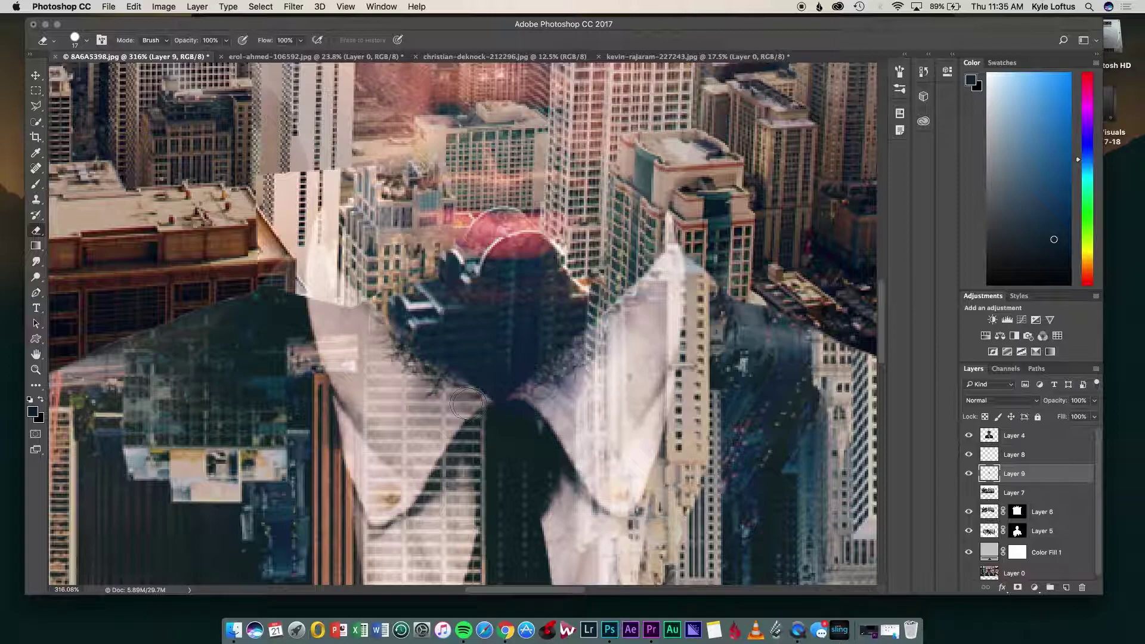
pyautogui.hscroll(-3, 465, 286)
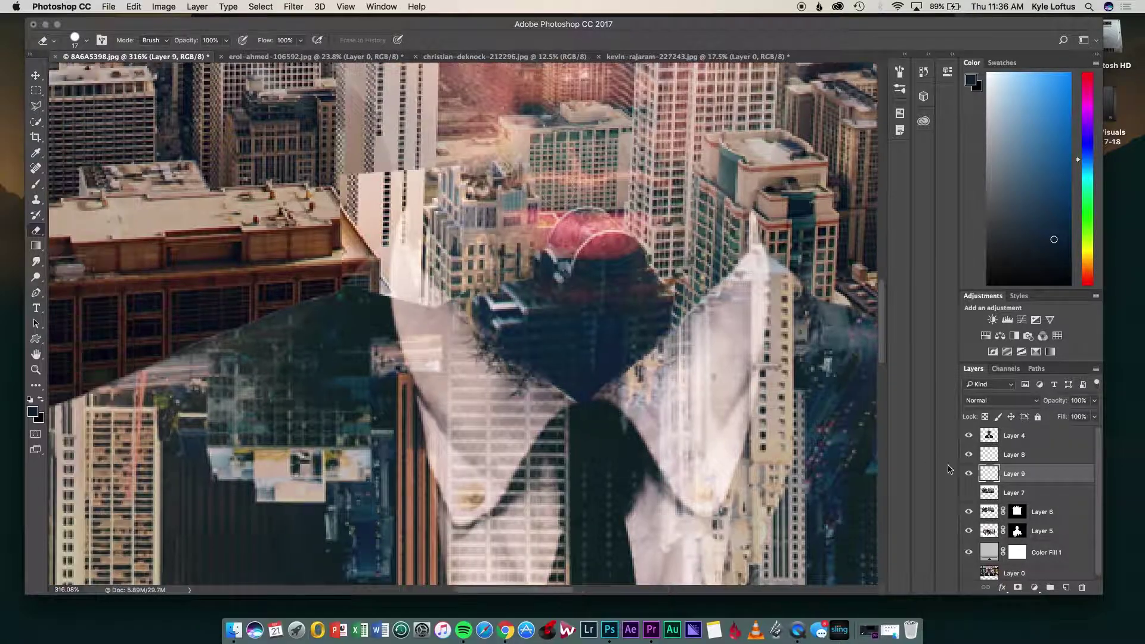
pyautogui.hotkey('alt', ']')
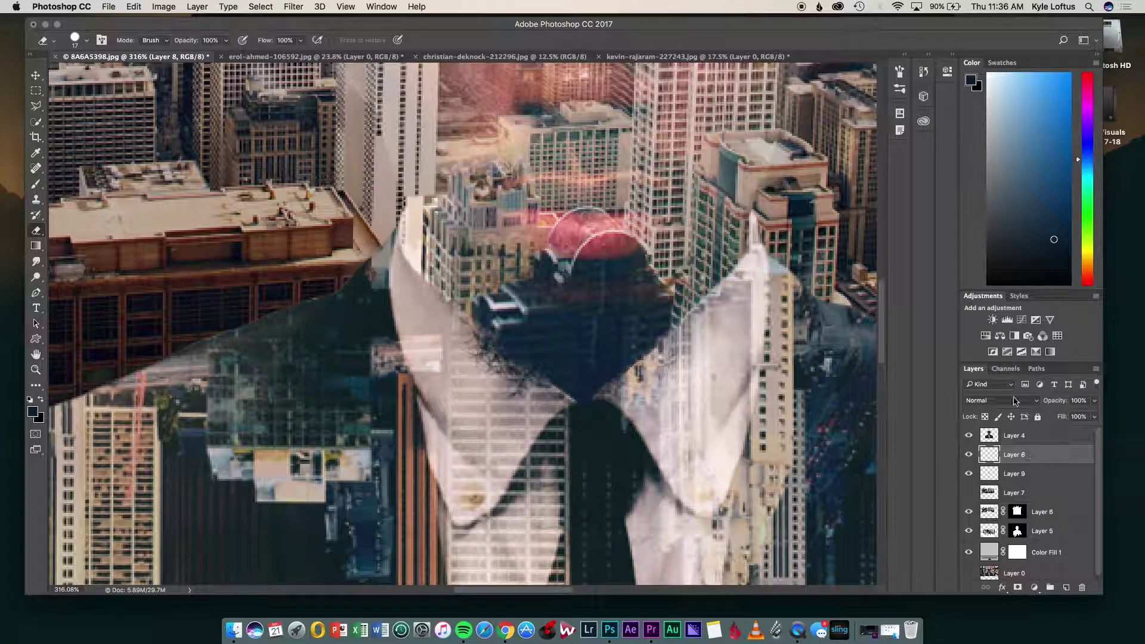
pyautogui.click(1013, 400)
pyautogui.click(1007, 440)
pyautogui.scroll(2, 446, 219)
pyautogui.scroll(-10, 465, 290)
pyautogui.scroll(10, 381, 282)
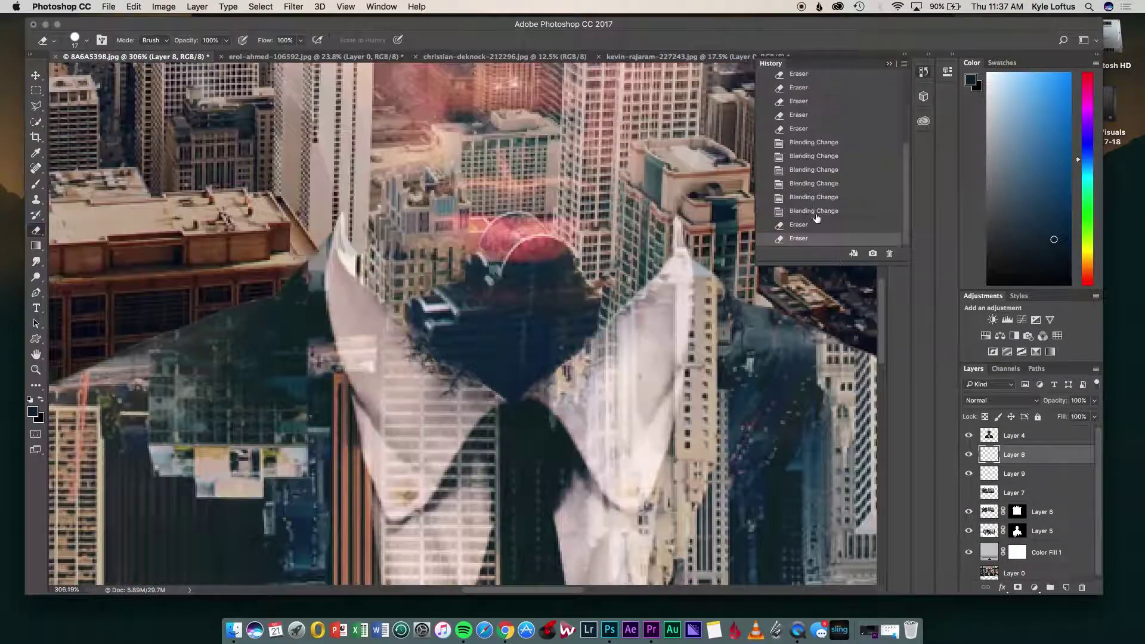
# - Copy a collar-edge slice onto its own layer and hide the extra collar copy
pyautogui.hotkey('alt', '[')
pyautogui.hotkey('alt', '[')
pyautogui.press('super+shift+alt+n')
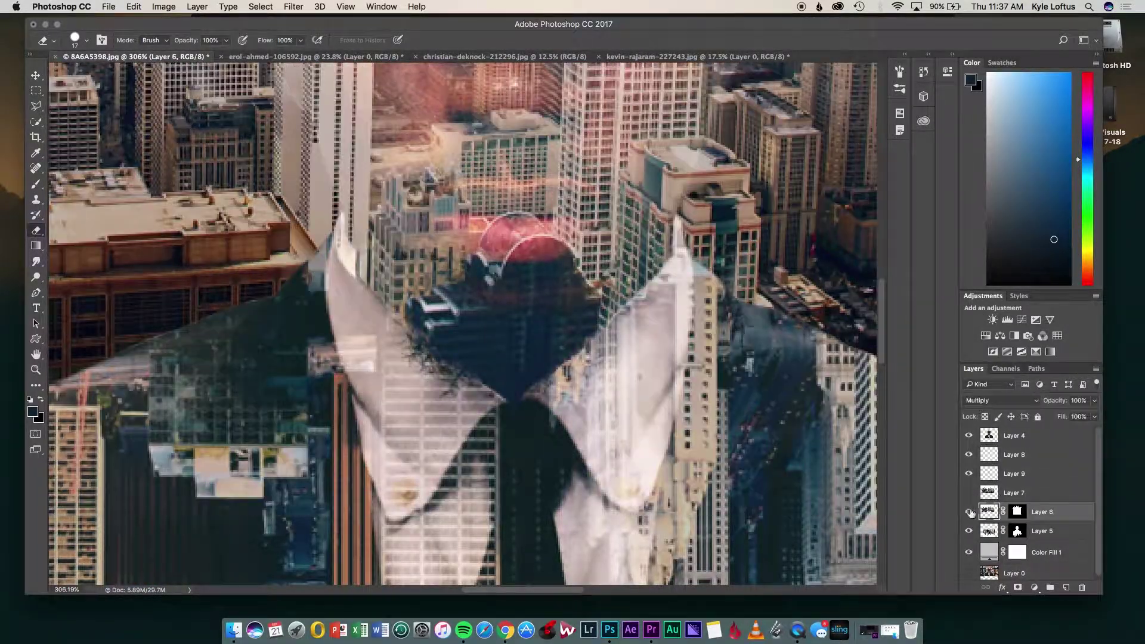
pyautogui.scroll(4, 384, 252)
pyautogui.rightClick(383, 227)
pyautogui.press('Escape')
pyautogui.press('v')
pyautogui.click(383, 252)
pyautogui.click(1022, 511)
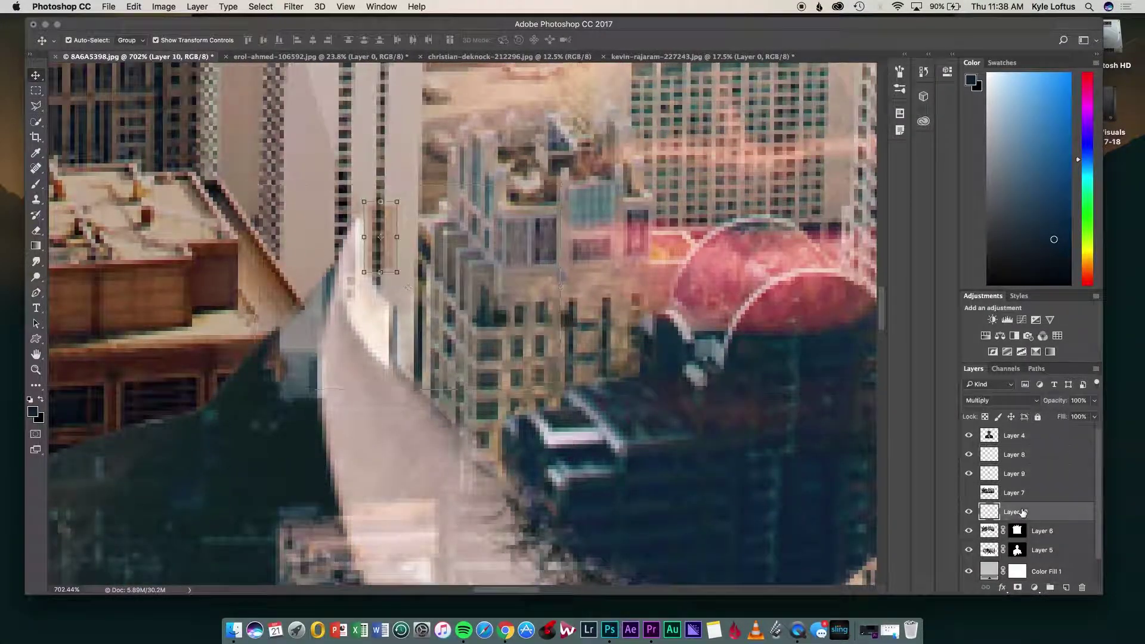
pyautogui.click(968, 454)
# - Copy another white collar sliver onto its own layer
pyautogui.press('e')
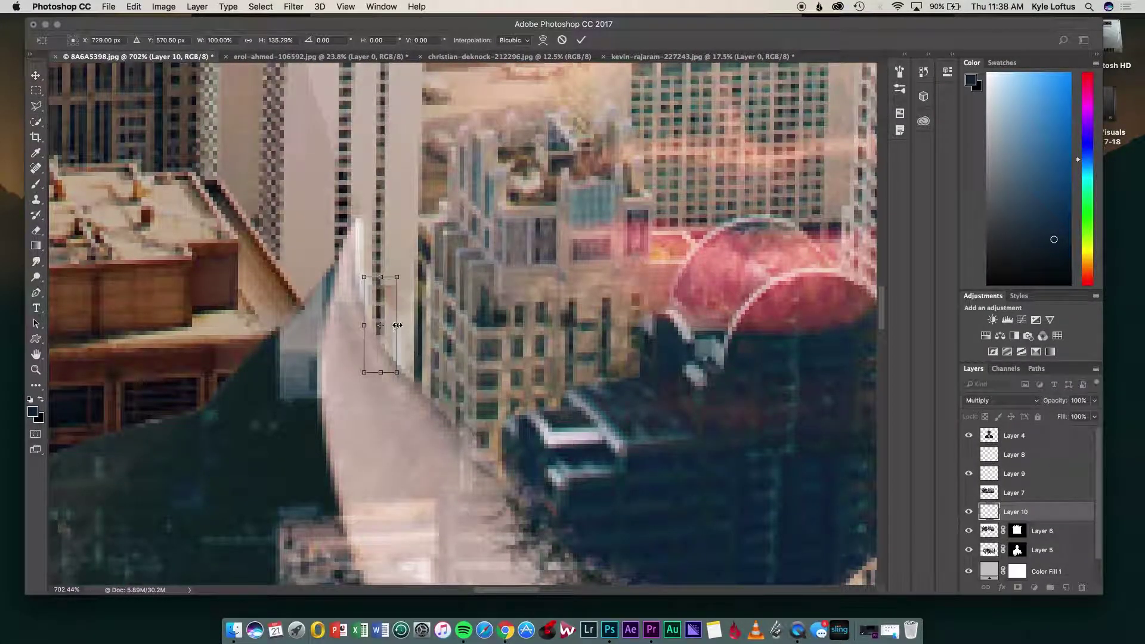
pyautogui.press('v')
pyautogui.press('super+j')
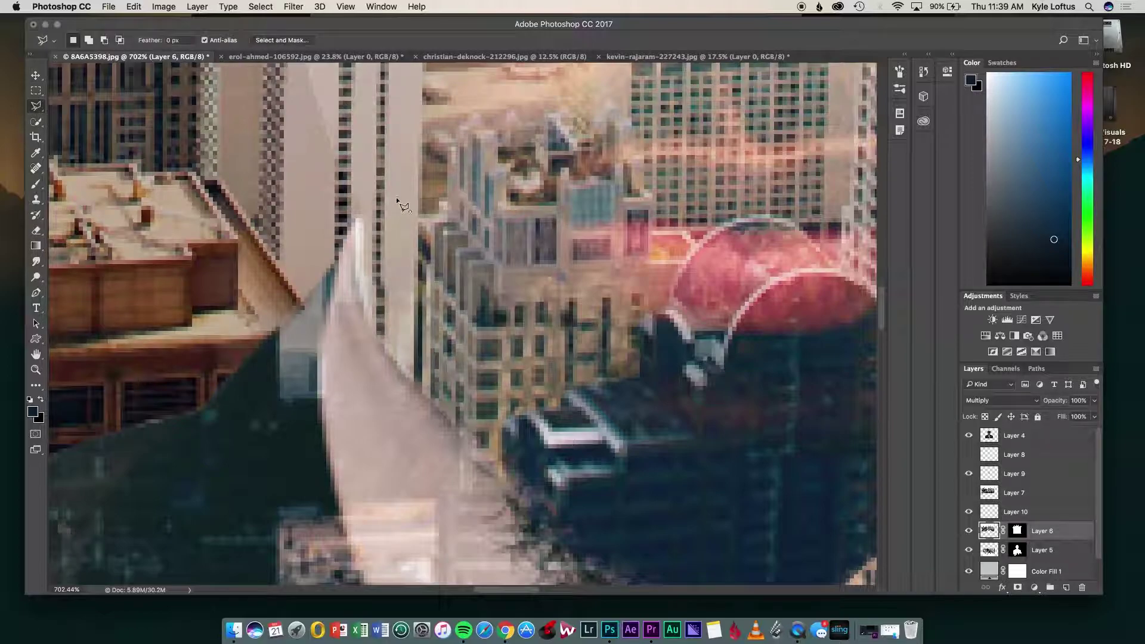
pyautogui.rightClick(394, 201)
pyautogui.press('Escape')
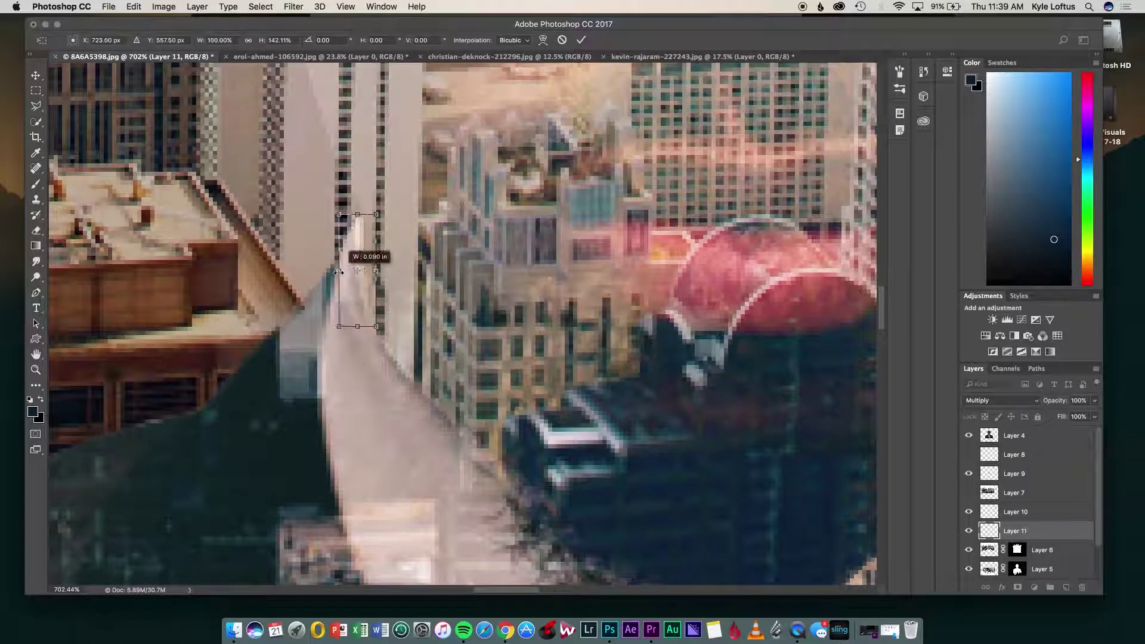
# - Delete the unused collar layer and fit the whole composite in view
pyautogui.click(1053, 456)
pyautogui.press('Delete')
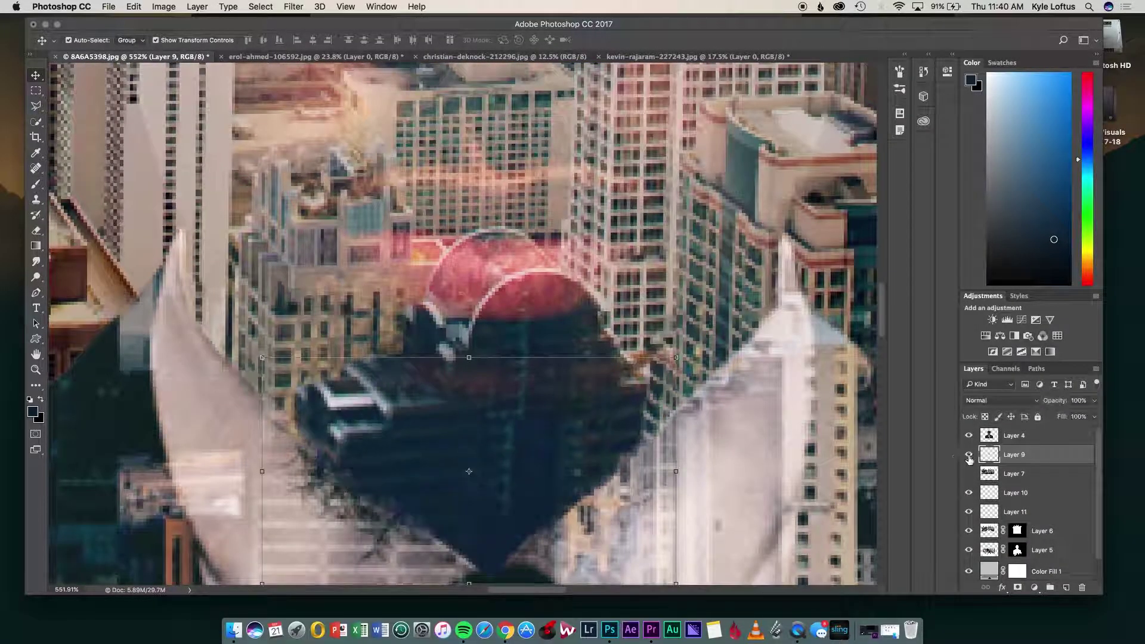
pyautogui.hotkey('ctrl', '0')
pyautogui.hotkey('ctrl', '+')
pyautogui.hotkey('ctrl', '+')
pyautogui.hotkey('ctrl', '0')
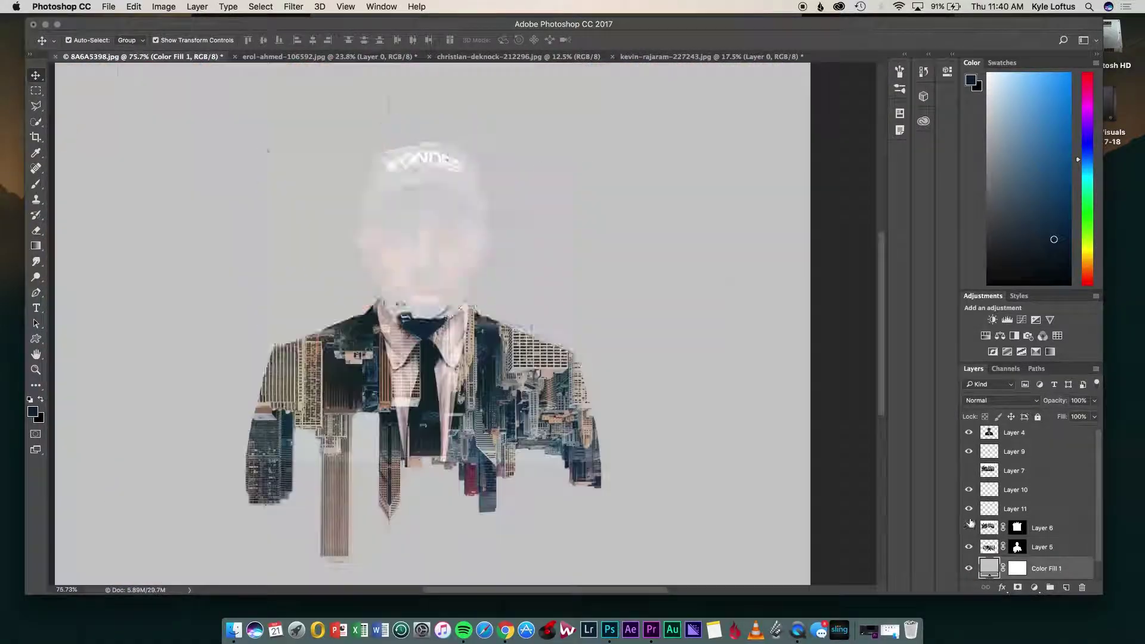
# - Erase Layer 6's city along the shoulders to sharpen the figure's silhouette
pyautogui.click(1013, 435)
pyautogui.press('e')
pyautogui.scroll(5, 720, 380)
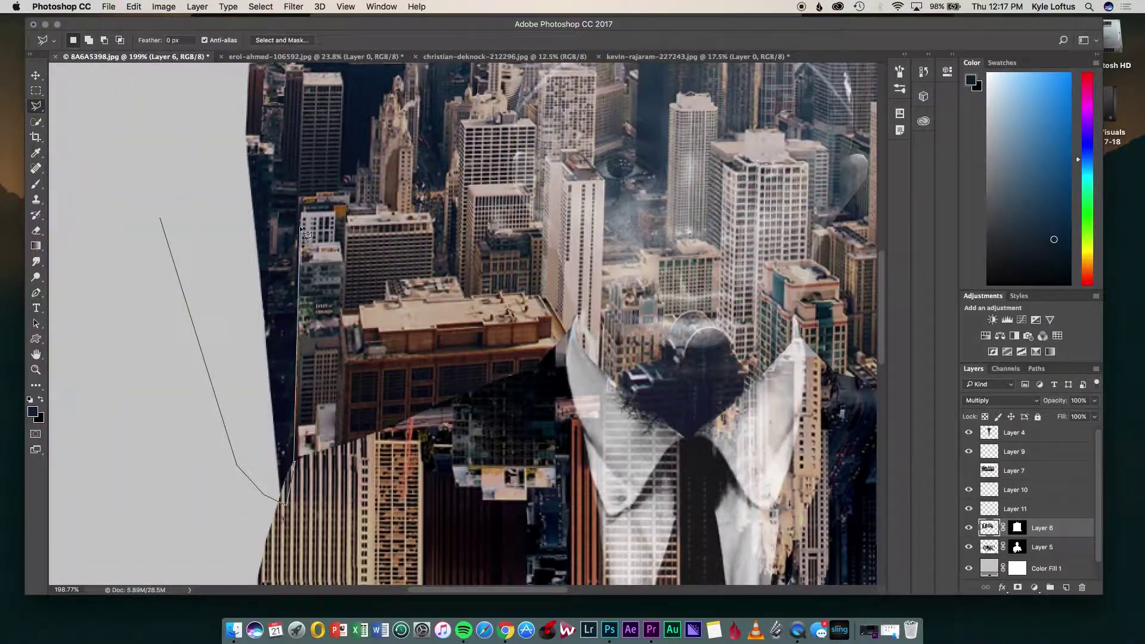
pyautogui.scroll(3, 306, 234)
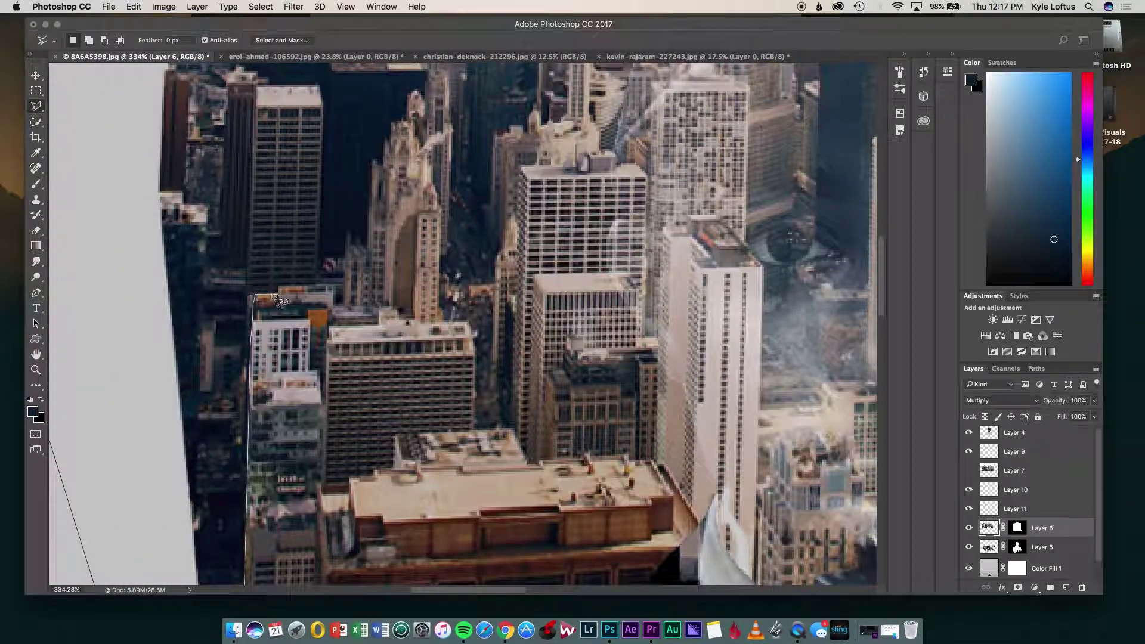
pyautogui.scroll(5, 421, 317)
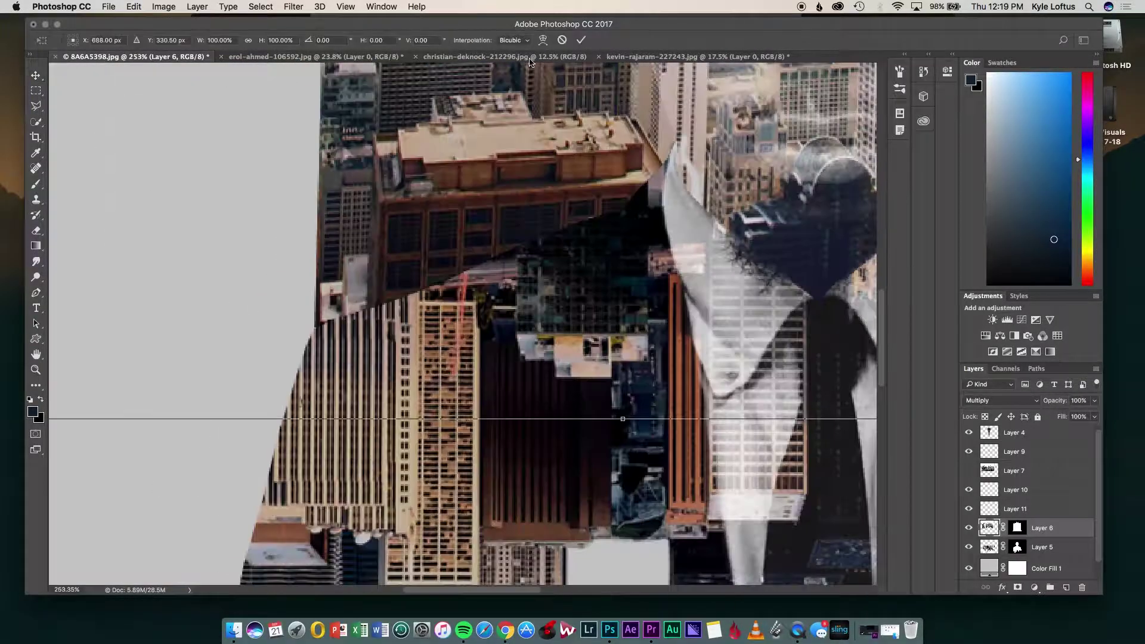
# - Confirm the skyline size, then darken the cap edges, chin, ear and cheek so the face shows through
pyautogui.press('Return')
pyautogui.press('r')
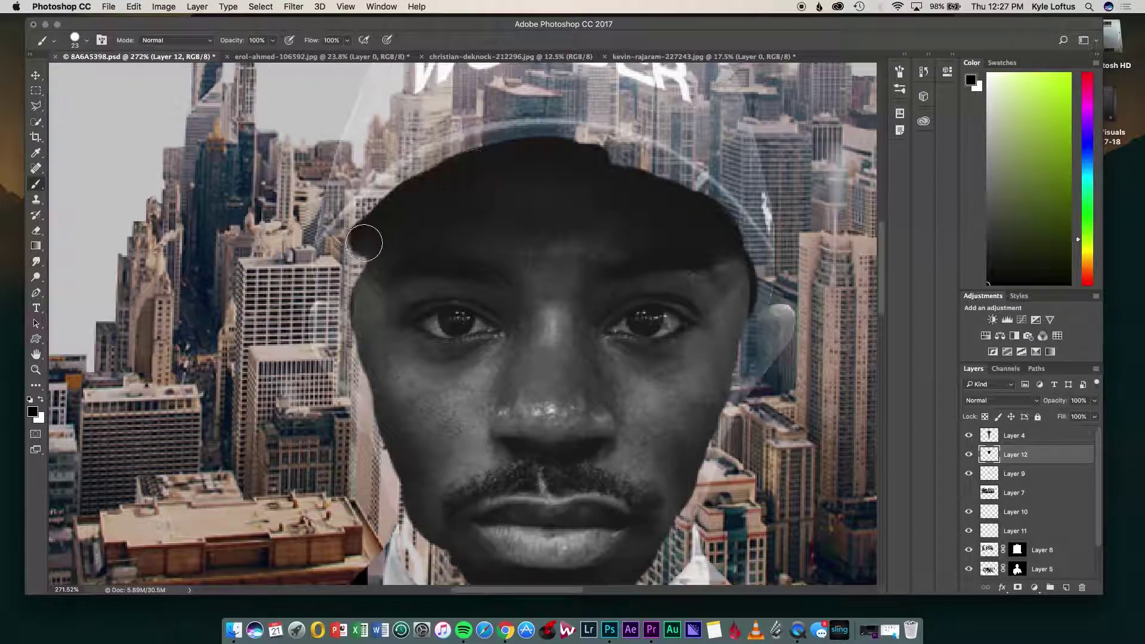
pyautogui.moveTo(364, 242)
pyautogui.mouseDown()
pyautogui.moveTo(353, 311)
pyautogui.moveTo(458, 175)
pyautogui.mouseUp()
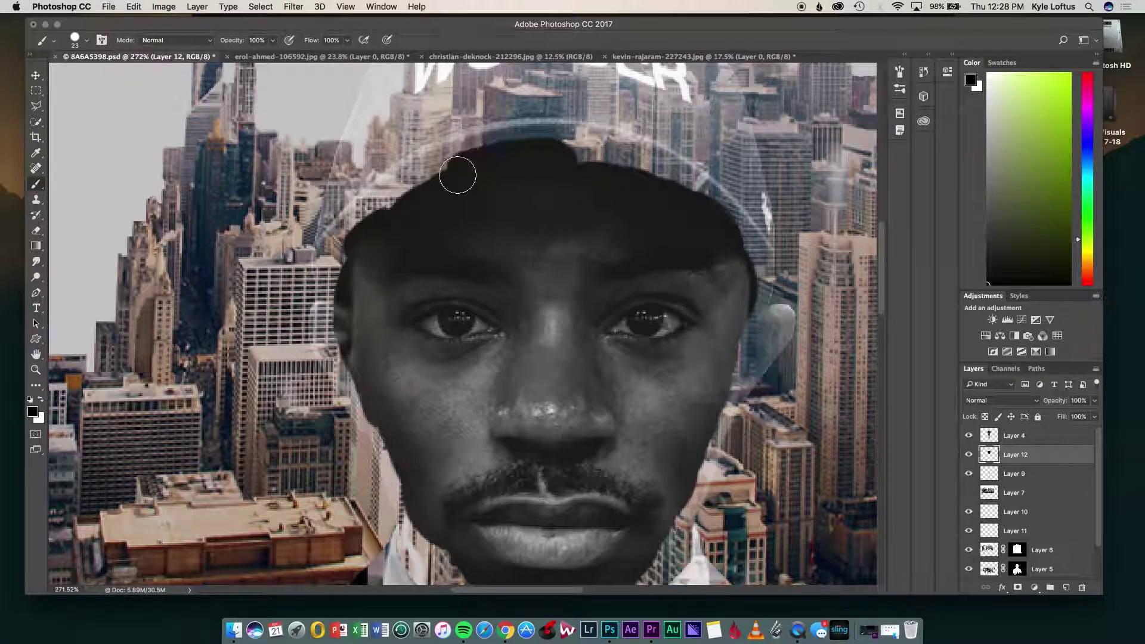
pyautogui.click(924, 72)
pyautogui.click(614, 168)
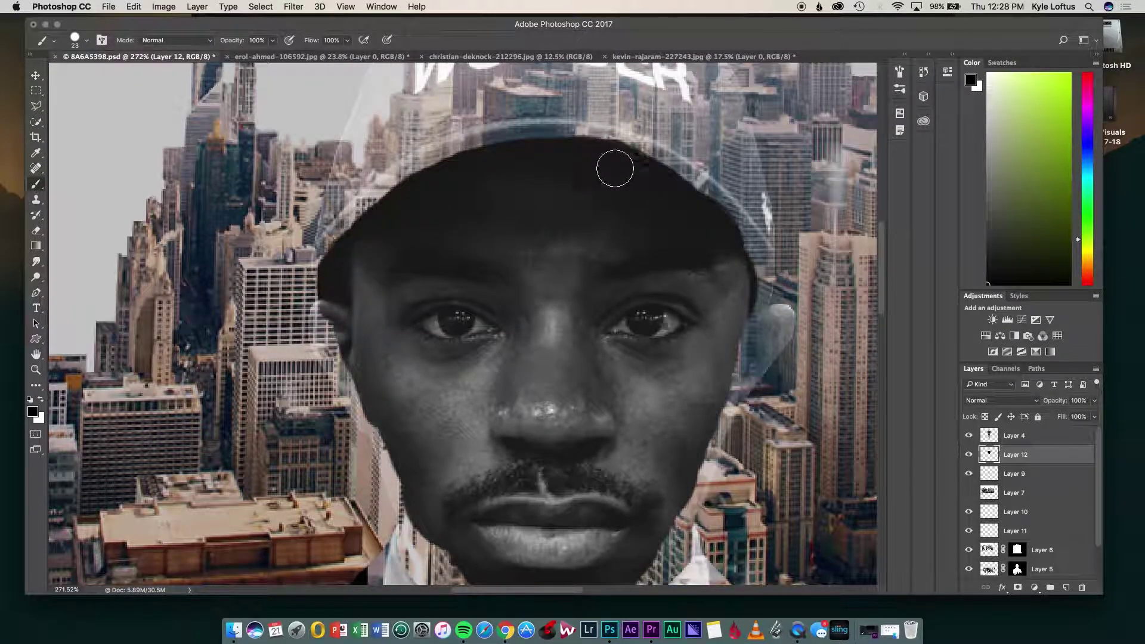
pyautogui.moveTo(766, 277)
pyautogui.mouseDown()
pyautogui.moveTo(750, 361)
pyautogui.moveTo(672, 451)
pyautogui.mouseUp()
pyautogui.scroll(-3, 777, 322)
pyautogui.scroll(-4, 672, 452)
pyautogui.moveTo(602, 351); pyautogui.dragTo(541, 432)
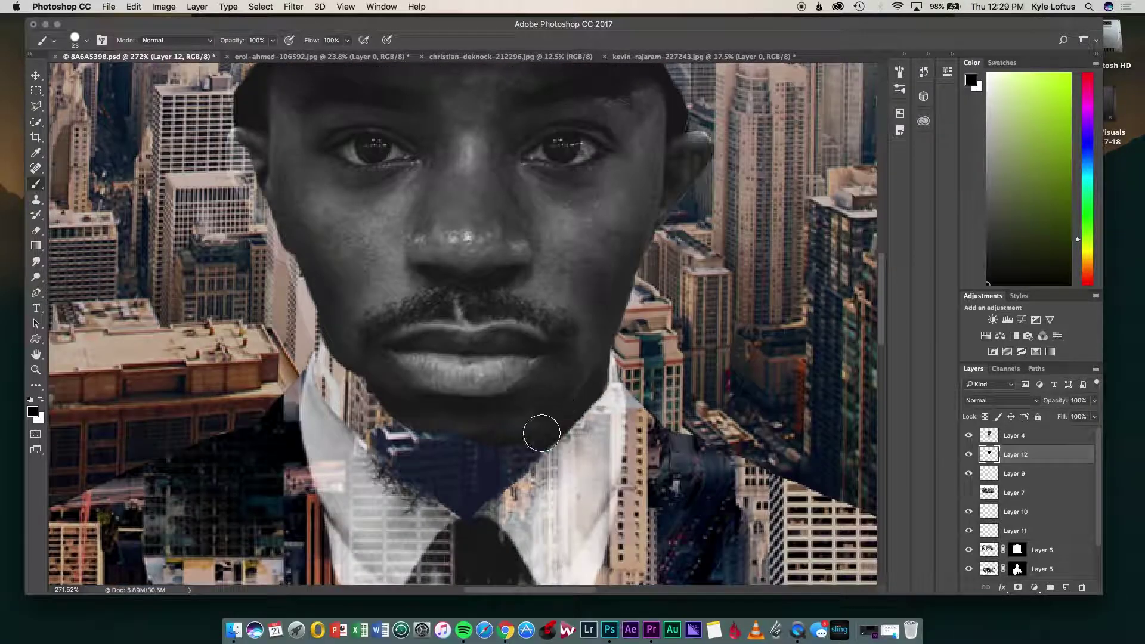
pyautogui.moveTo(473, 491); pyautogui.dragTo(385, 404)
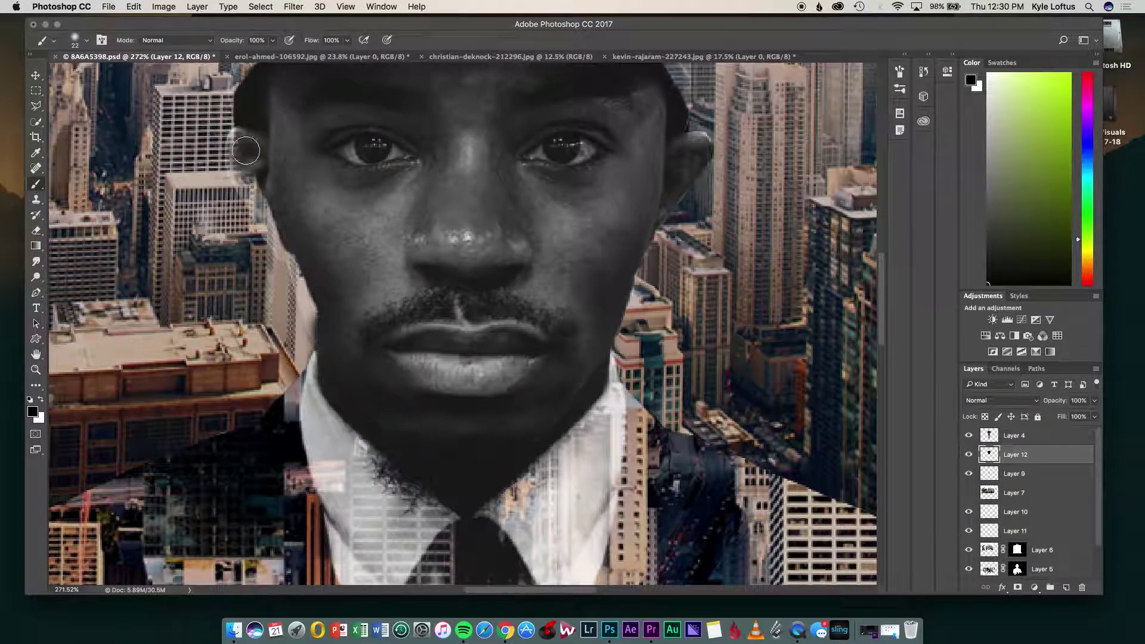
pyautogui.moveTo(246, 151); pyautogui.dragTo(319, 309)
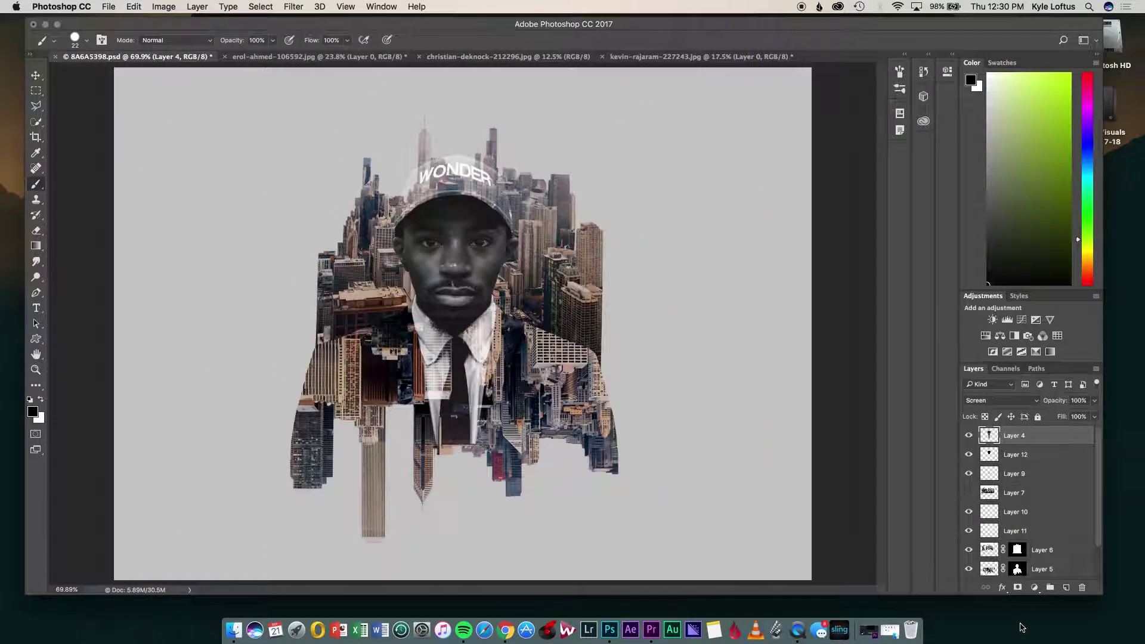
# - Add a Black & White adjustment layer with Reds at 21 and Cyans at 84
pyautogui.click(1034, 587)
pyautogui.click(1040, 507)
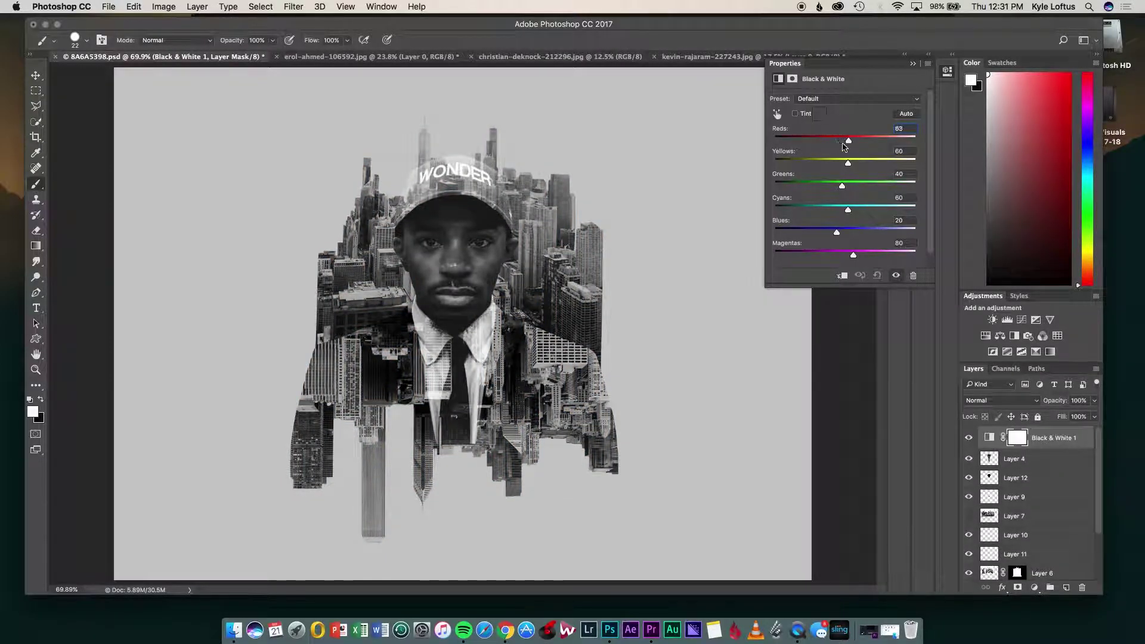
pyautogui.moveTo(848, 140); pyautogui.dragTo(844, 187)
pyautogui.moveTo(847, 210); pyautogui.dragTo(833, 212)
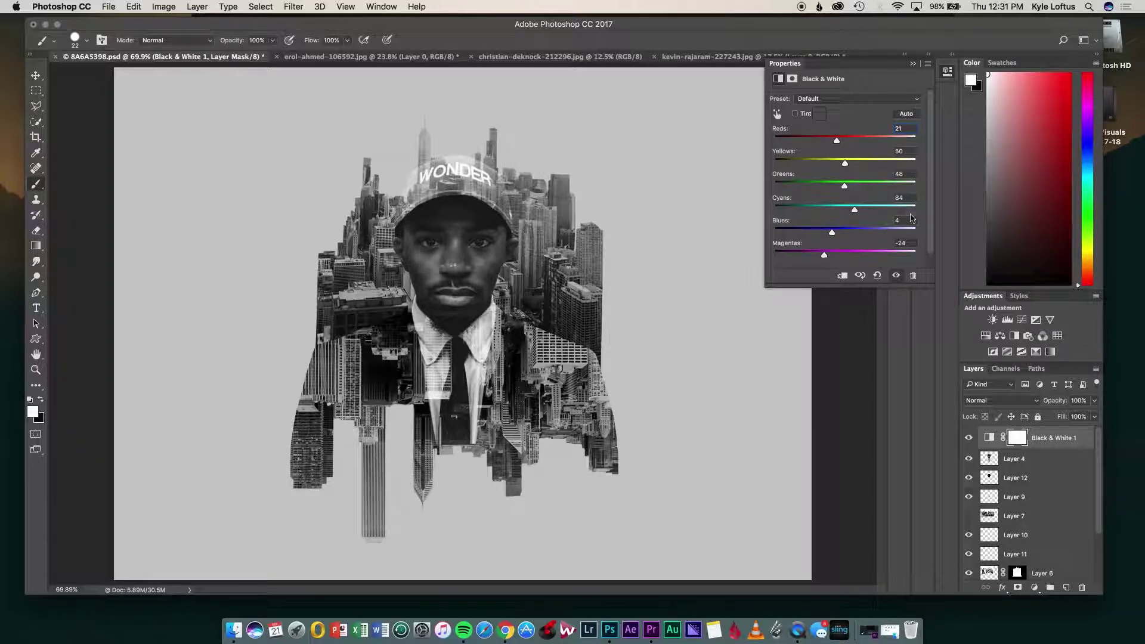
pyautogui.click(912, 63)
# - Select the portrait overlay layer and toggle its visibility to compare
pyautogui.press('v')
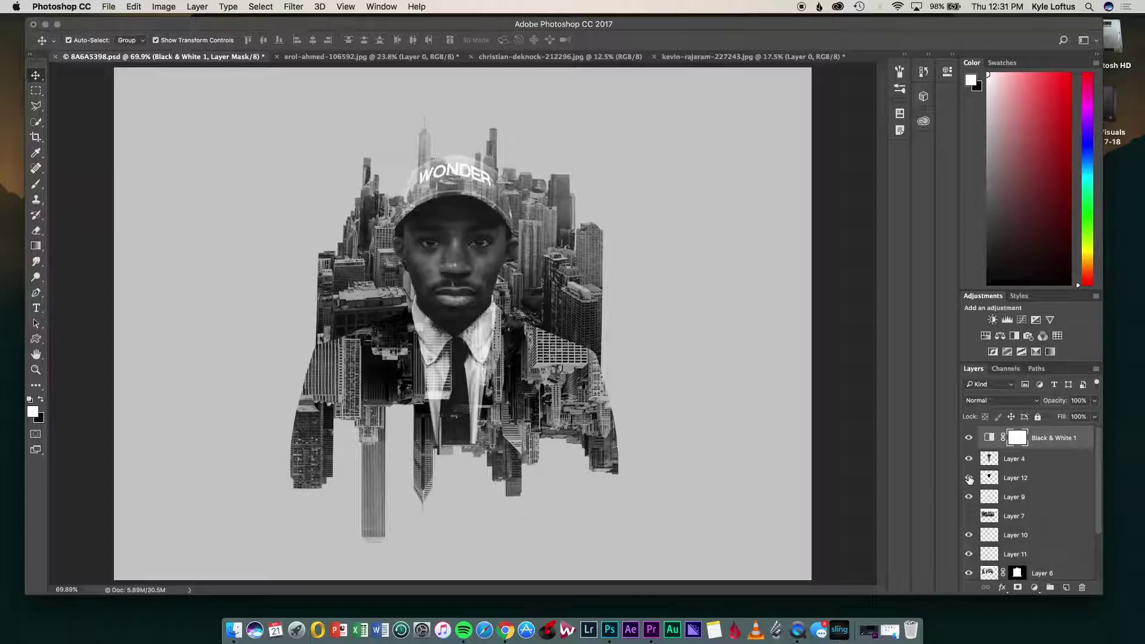
pyautogui.click(1013, 459)
pyautogui.click(968, 458)
pyautogui.click(968, 458)
# - Start outlining the face with the Polygonal Lasso to copy it to a new layer
pyautogui.press('e')
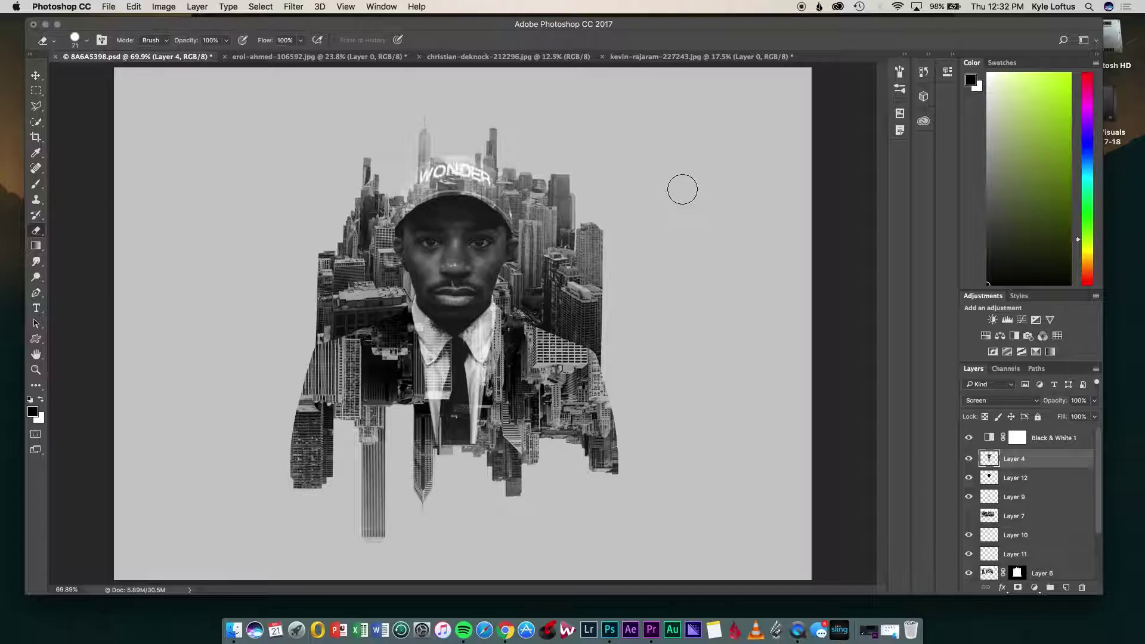
pyautogui.scroll(-3, 1047, 507)
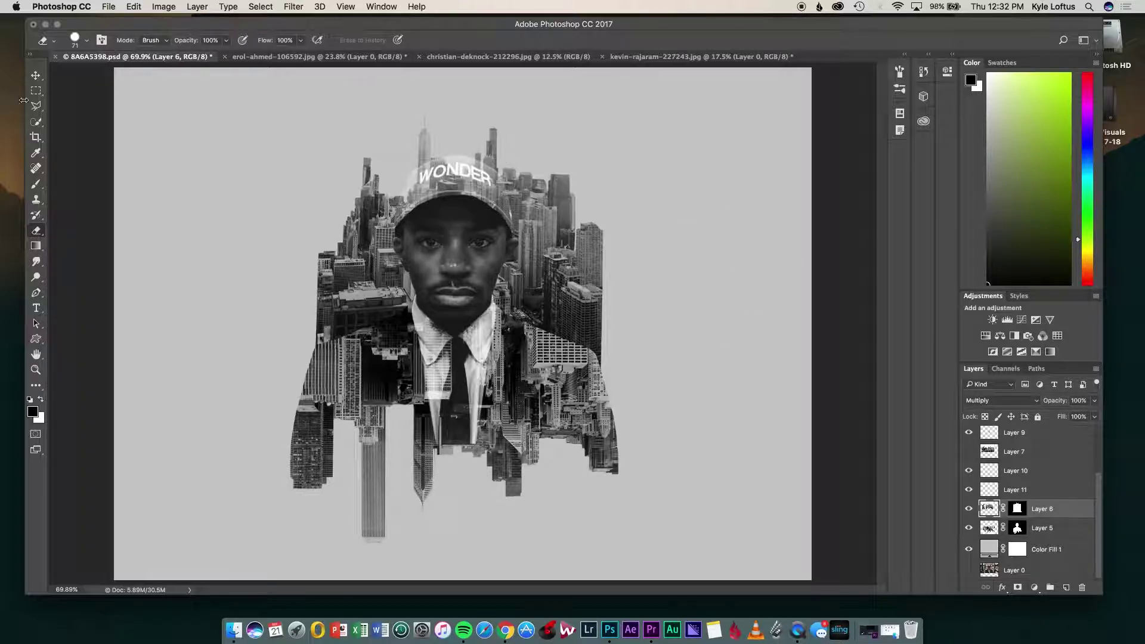
pyautogui.click(36, 105)
pyautogui.scroll(10, 274, 69)
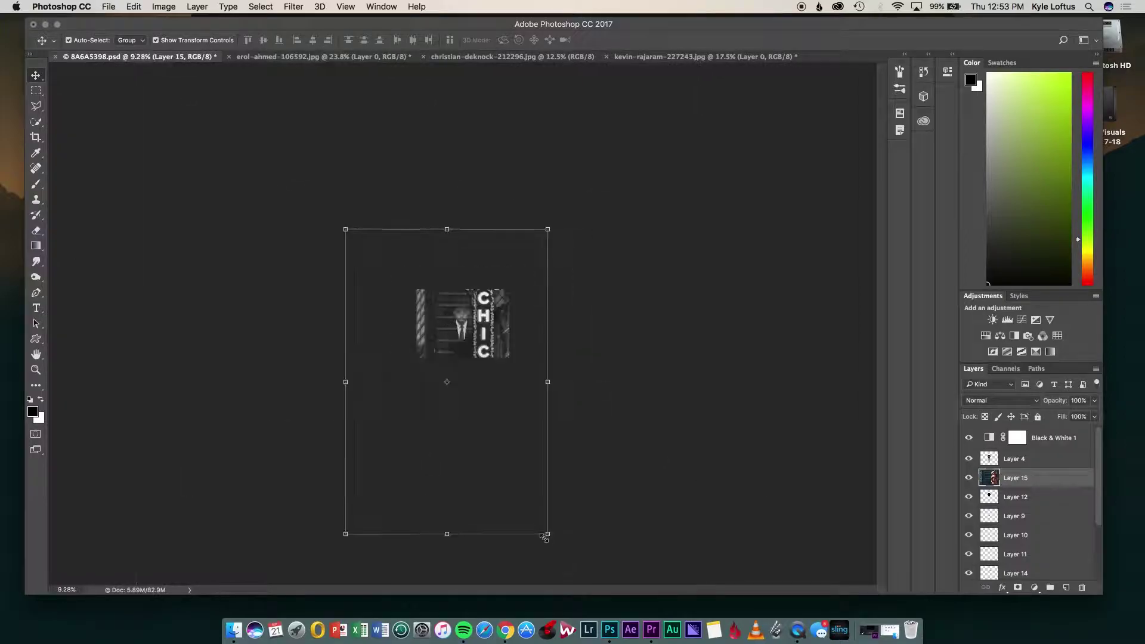
# - Shrink the pasted CHICAGO sign photo and stretch it down over the tie
pyautogui.moveTo(544, 534); pyautogui.dragTo(459, 348)
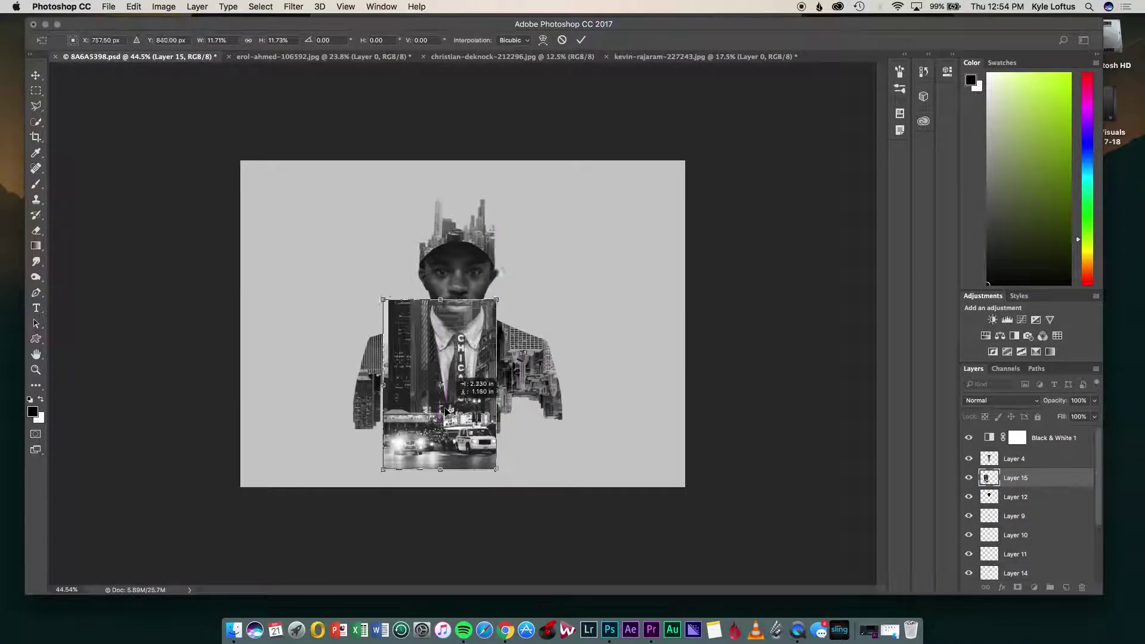
pyautogui.scroll(3, 458, 410)
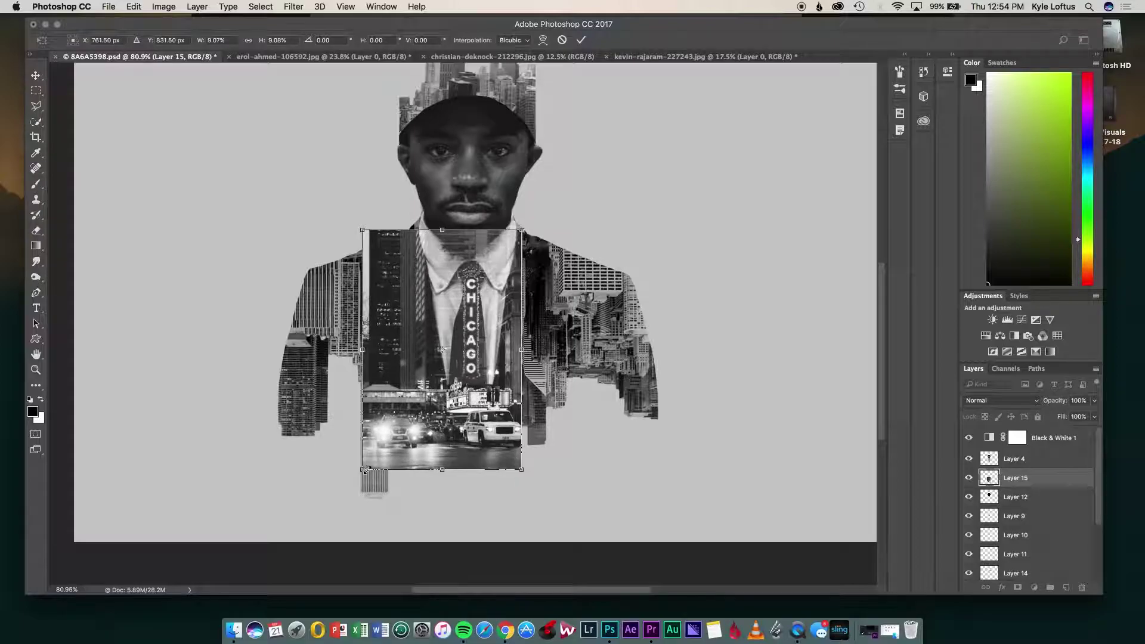
pyautogui.scroll(3, 363, 469)
pyautogui.moveTo(310, 544); pyautogui.dragTo(313, 560)
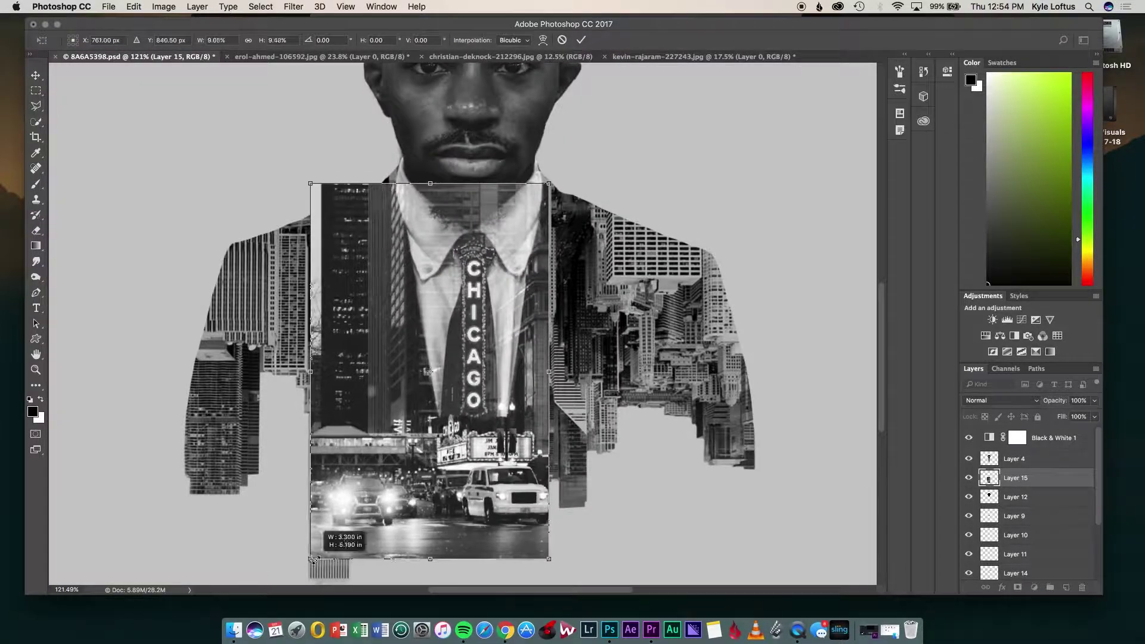
pyautogui.press('Return')
# - Erase the street scene around the sign at the top corner, collar, lower strip and light streak
pyautogui.press('e')
pyautogui.moveTo(358, 189)
pyautogui.mouseDown()
pyautogui.moveTo(382, 203)
pyautogui.moveTo(369, 524)
pyautogui.moveTo(334, 358)
pyautogui.moveTo(353, 176)
pyautogui.mouseUp()
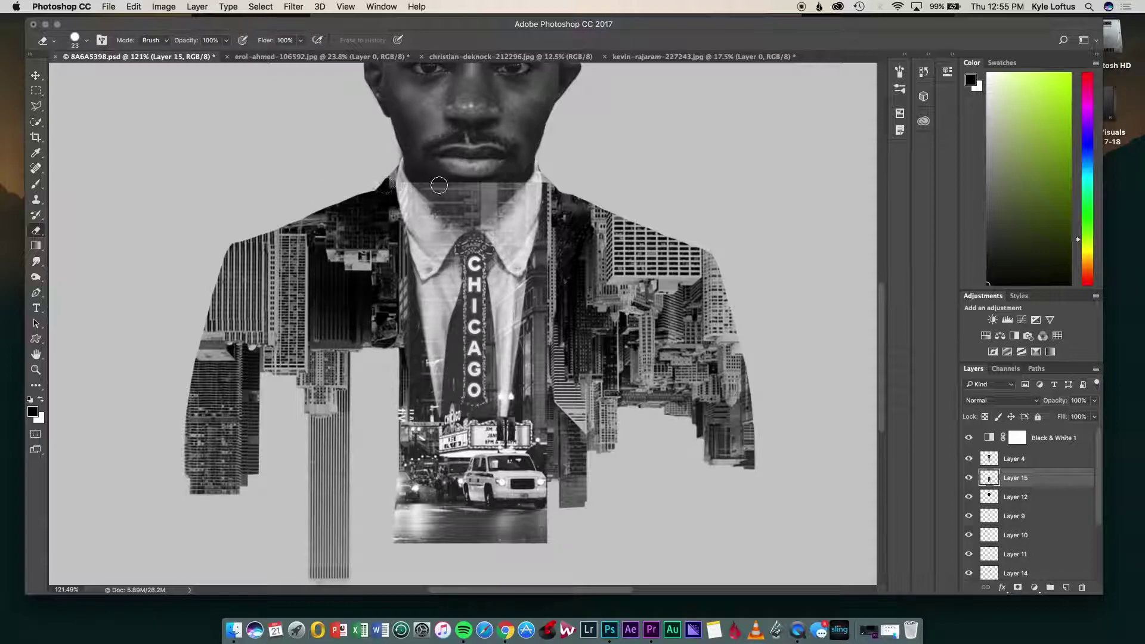
pyautogui.moveTo(439, 186); pyautogui.dragTo(452, 218)
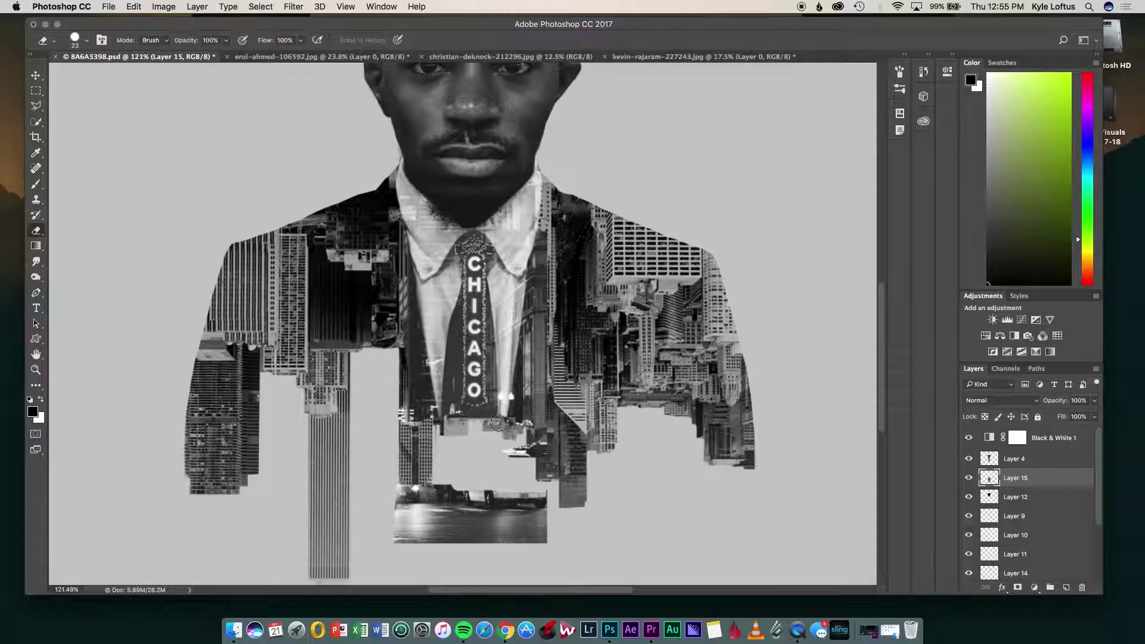
pyautogui.moveTo(432, 558); pyautogui.dragTo(449, 526)
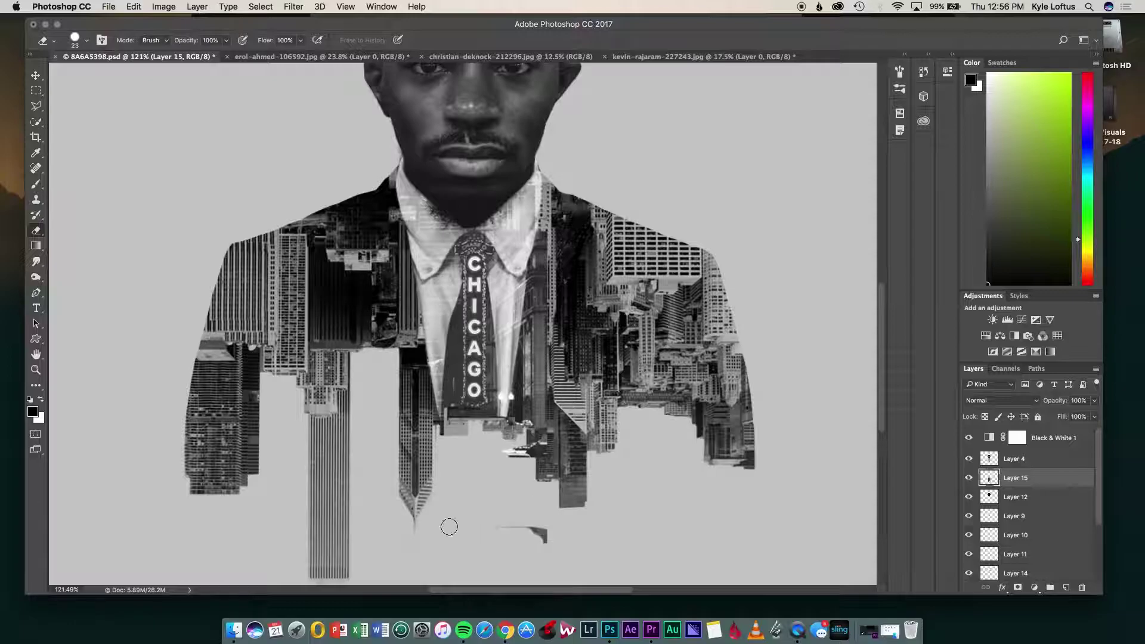
pyautogui.moveTo(530, 331); pyautogui.dragTo(573, 345)
pyautogui.scroll(3, 535, 411)
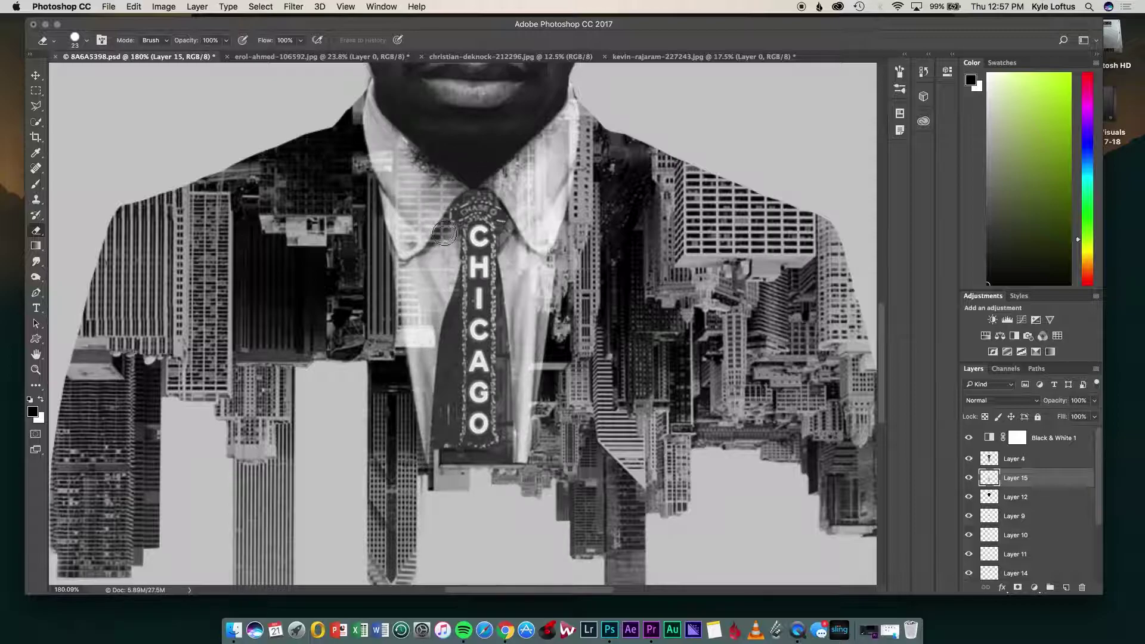
pyautogui.scroll(-7, 512, 262)
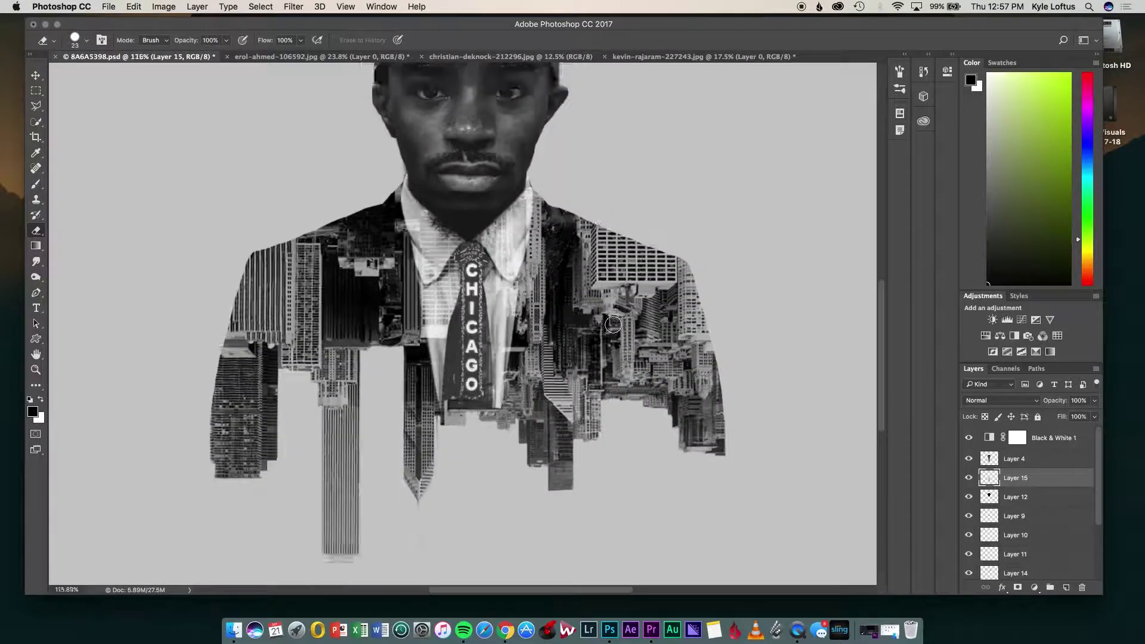
# - Give the sign layer a slight tilt with Free Transform
pyautogui.press('v')
pyautogui.scroll(5, 461, 322)
pyautogui.press('e')
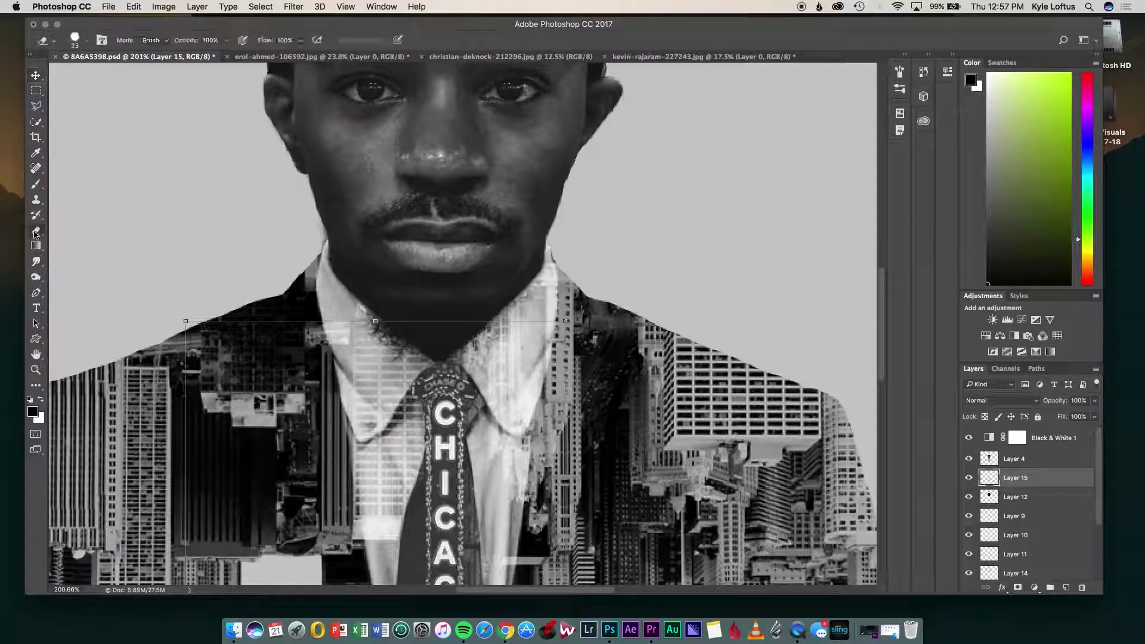
pyautogui.click(35, 75)
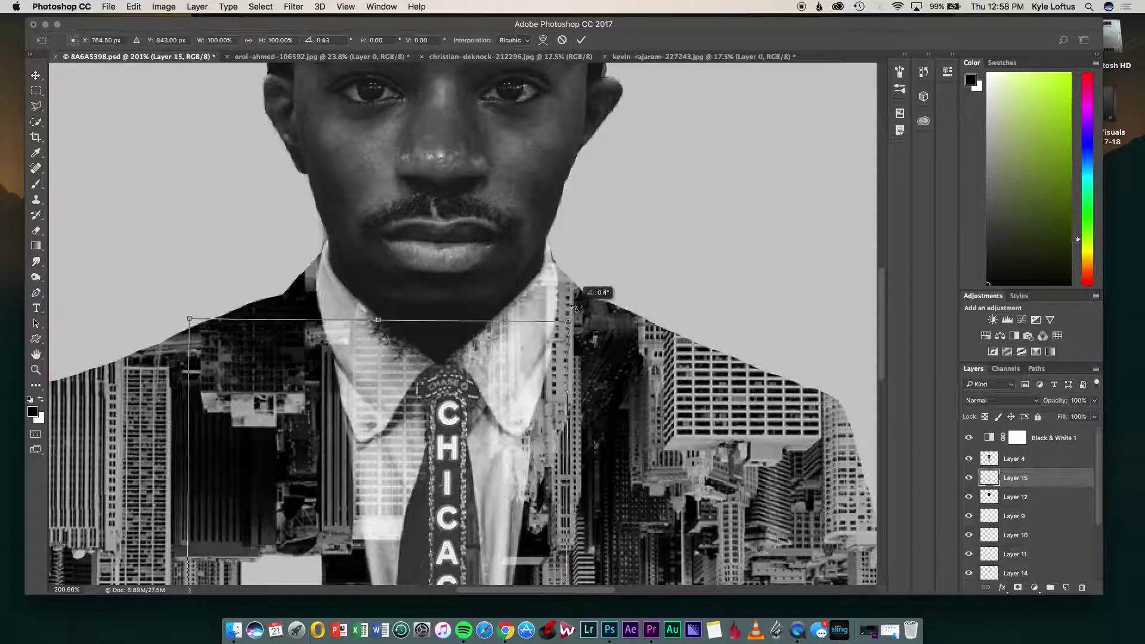
pyautogui.hotkey('ctrl', 't')
pyautogui.press('Return')
pyautogui.click(36, 232)
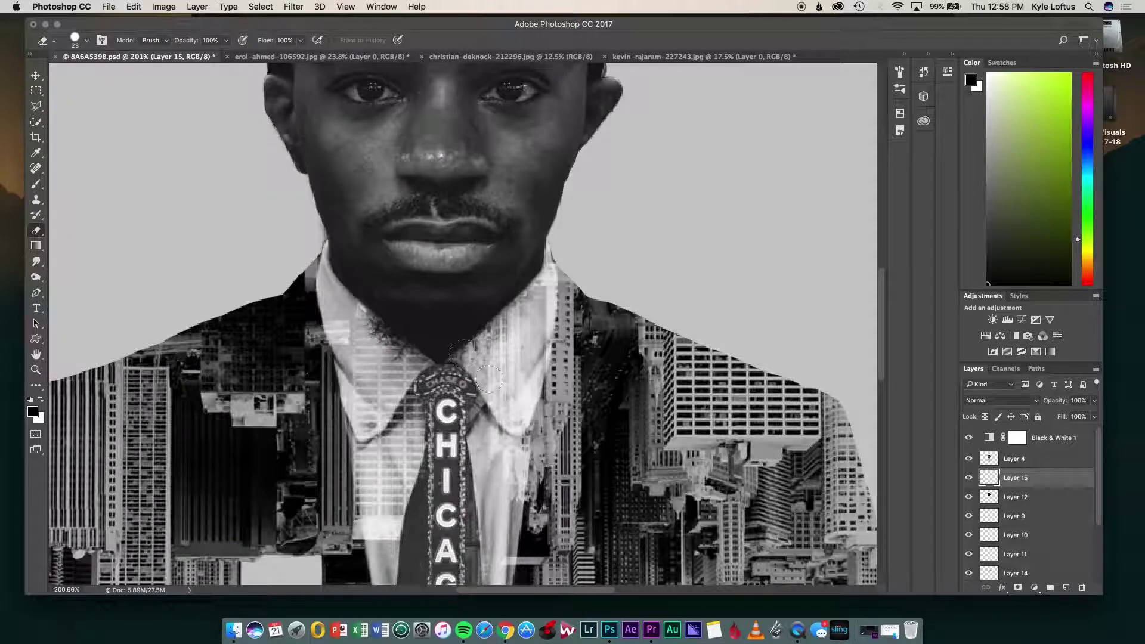
# - Zoom around the composition to inspect the collar, neck and tie edges
pyautogui.scroll(-5, 488, 378)
pyautogui.hotkey('alt', ']')
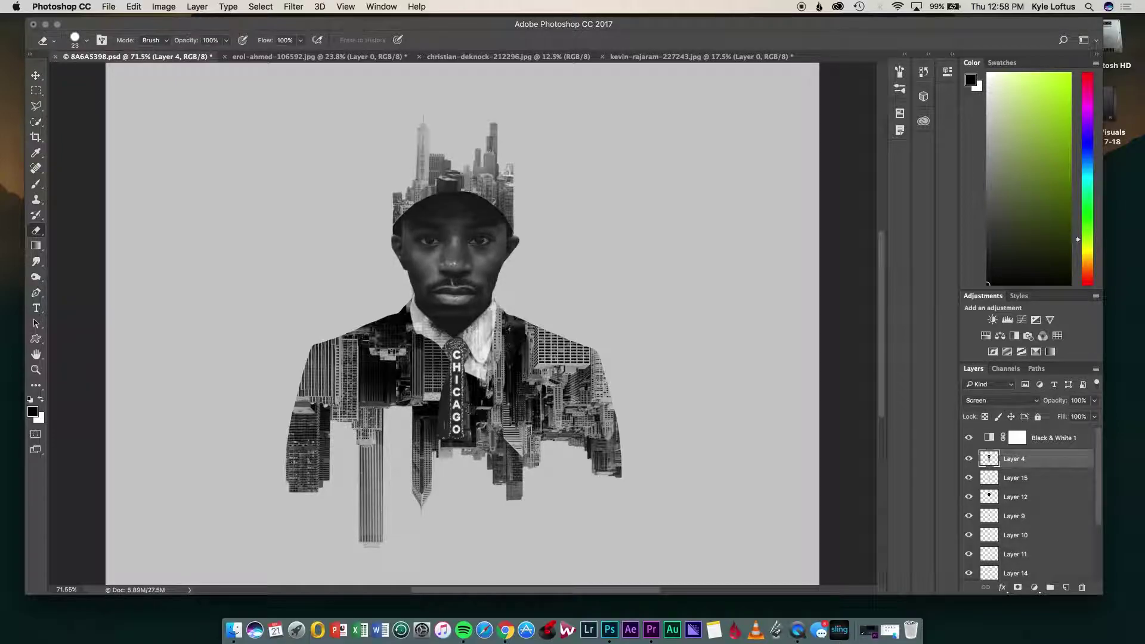
pyautogui.scroll(5, 458, 360)
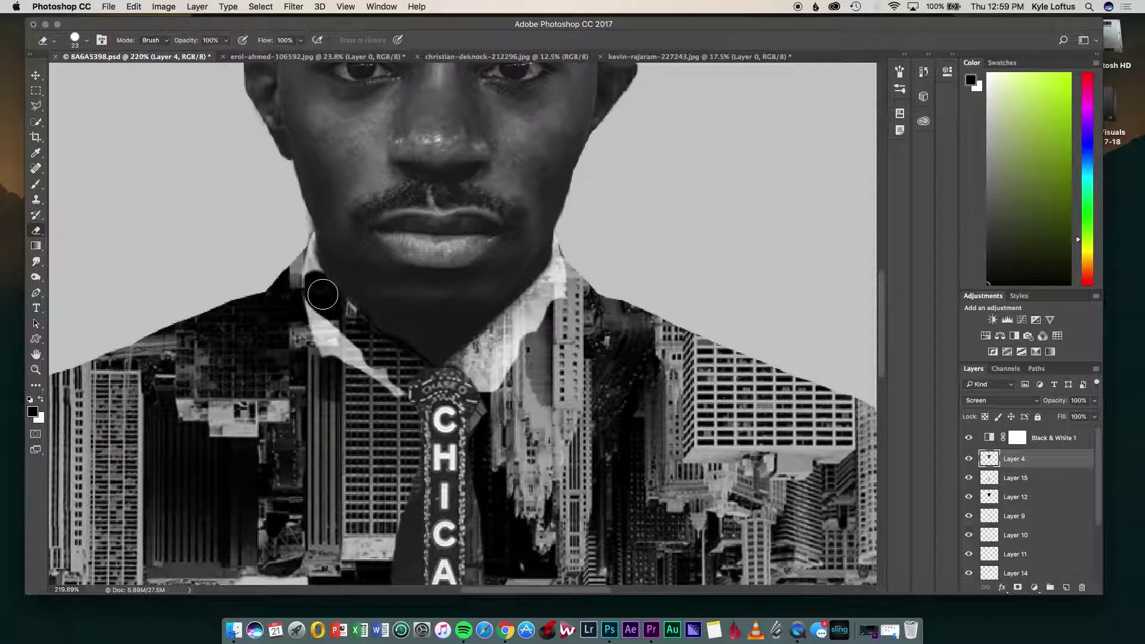
pyautogui.hscroll(3, 513, 278)
pyautogui.scroll(2, 513, 277)
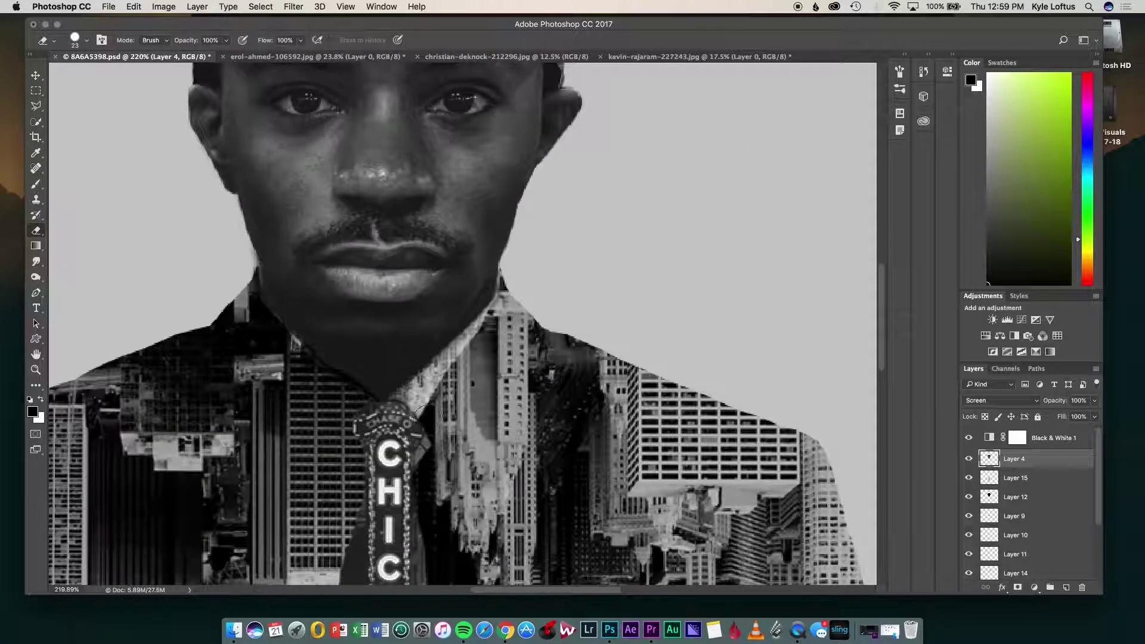
pyautogui.press('super+0')
pyautogui.hotkey('alt', '[')
pyautogui.hotkey('alt', '[')
pyautogui.hotkey('alt', '[')
pyautogui.hotkey('alt', '[')
pyautogui.hotkey('alt', '[')
pyautogui.hotkey('alt', '[')
pyautogui.hotkey('alt', '[')
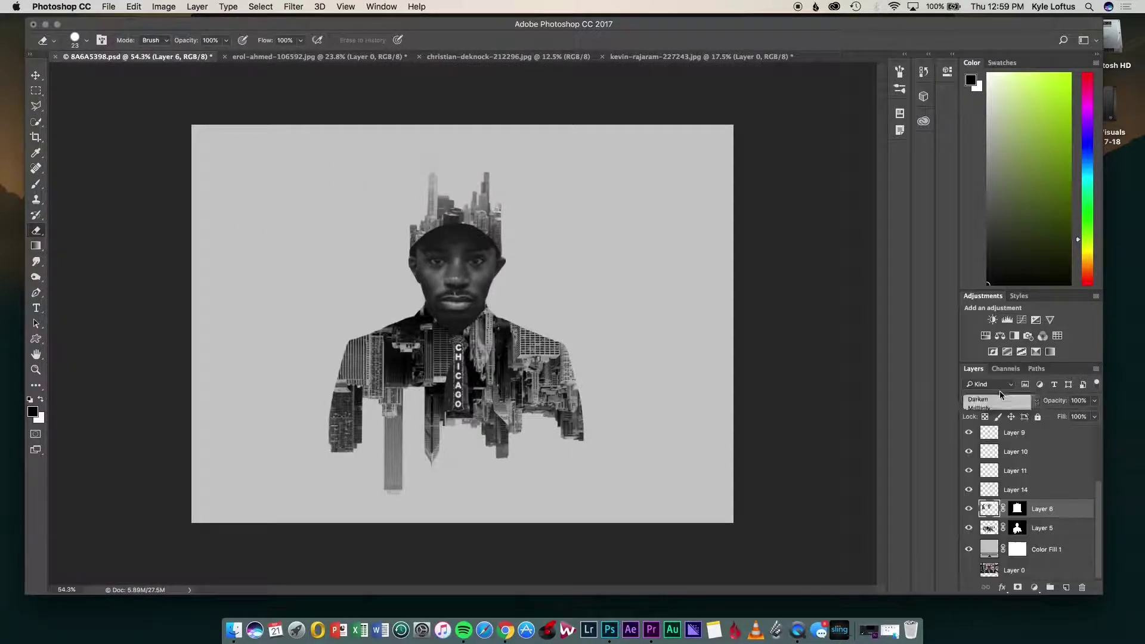
pyautogui.scroll(5, 596, 280)
# - Lasso a piece of the tie and copy it to a new layer with Layer via Copy
pyautogui.hotkey('alt', ']')
pyautogui.hotkey('alt', ']')
pyautogui.hotkey('alt', ']')
pyautogui.hotkey('alt', ']')
pyautogui.hotkey('alt', ']')
pyautogui.hotkey('alt', ']')
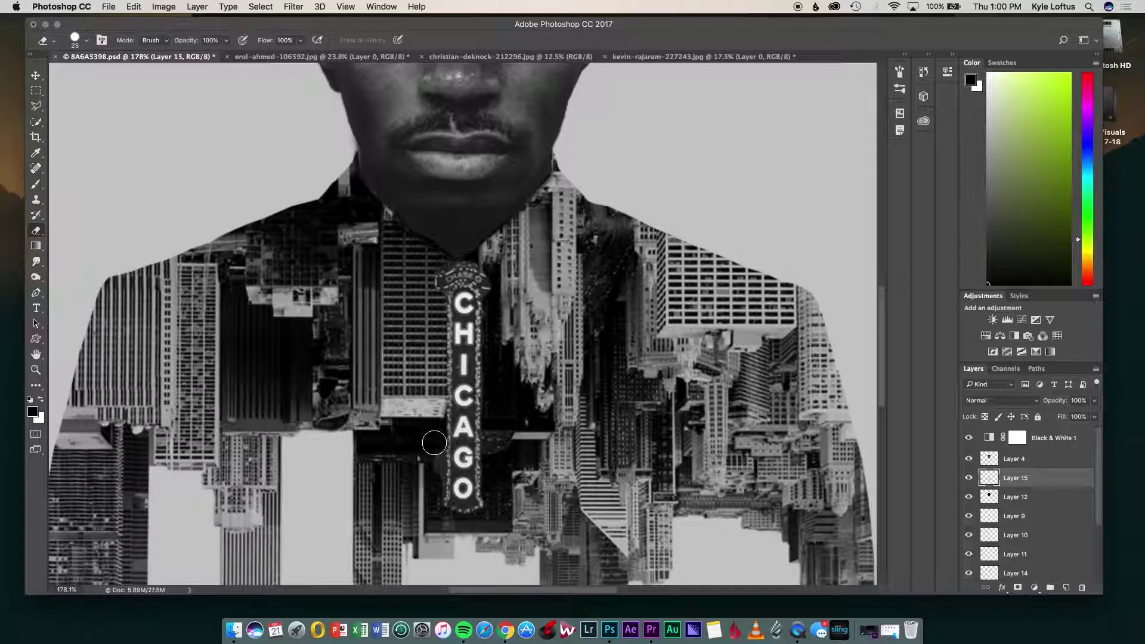
pyautogui.press('super+0')
pyautogui.scroll(4, 459, 373)
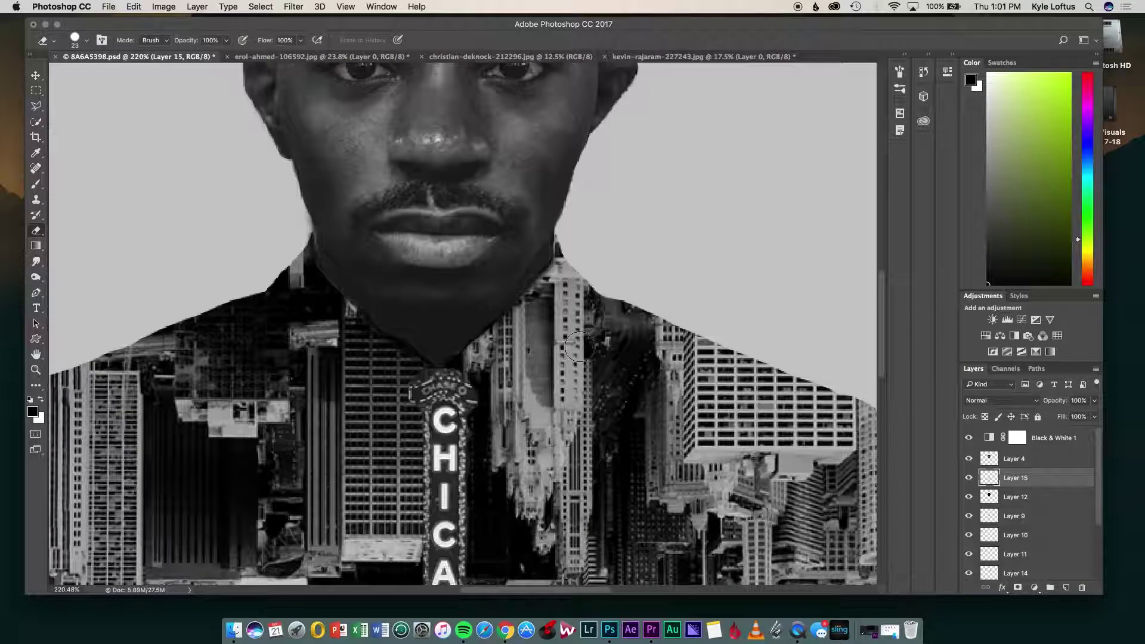
pyautogui.press('l')
pyautogui.rightClick(446, 369)
pyautogui.click(471, 470)
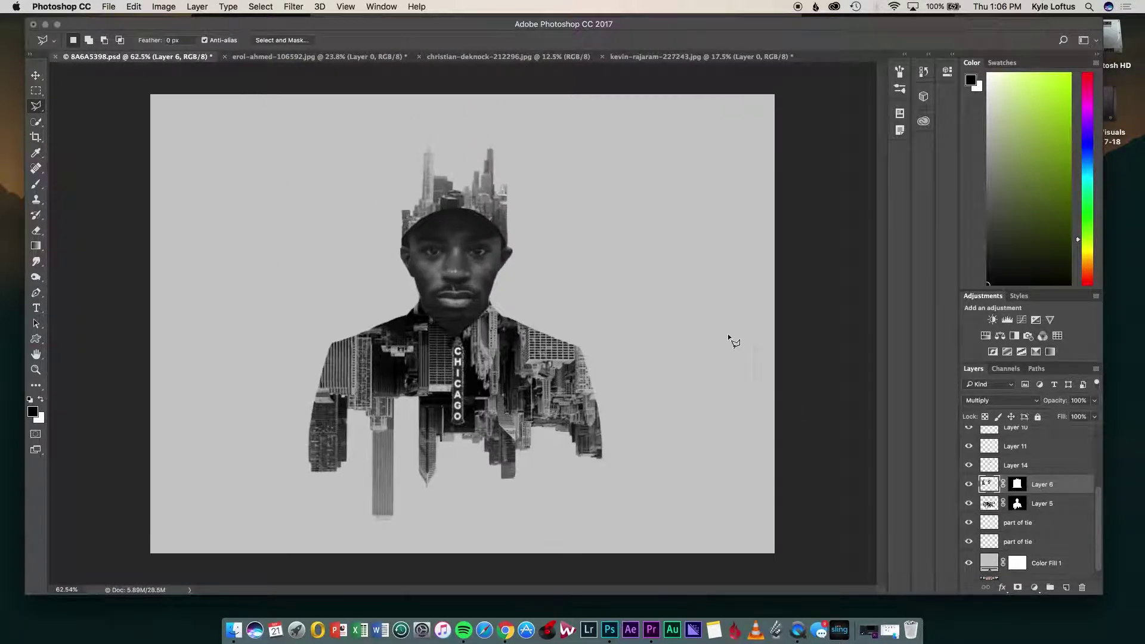
# - Scroll through the Layers panel and select Layer 11
pyautogui.scroll(5, 734, 341)
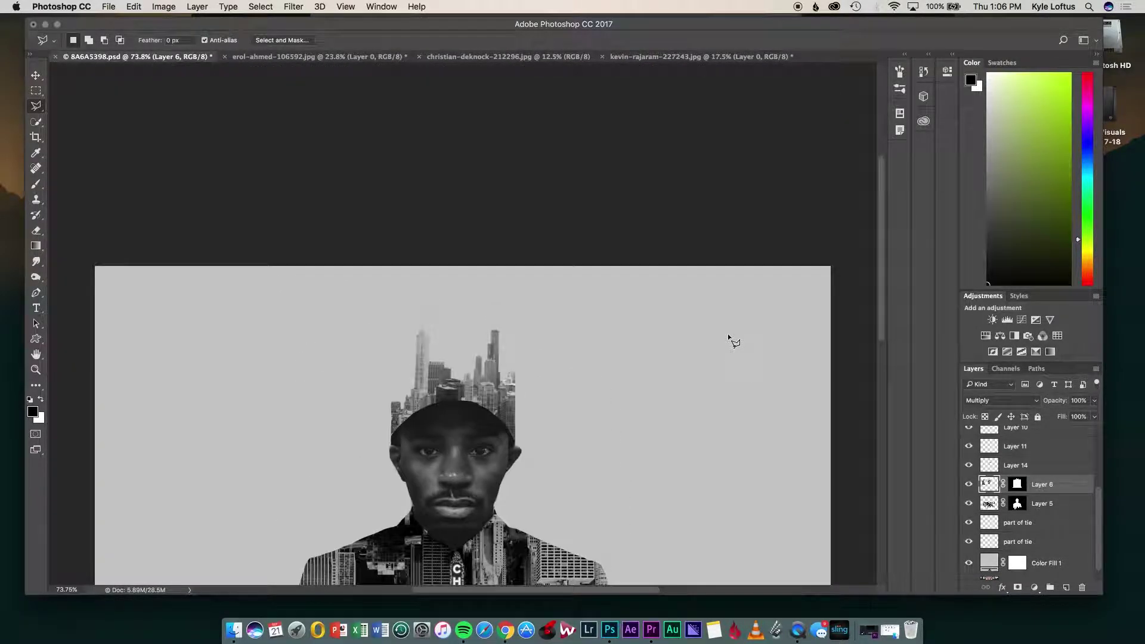
pyautogui.scroll(2, 733, 341)
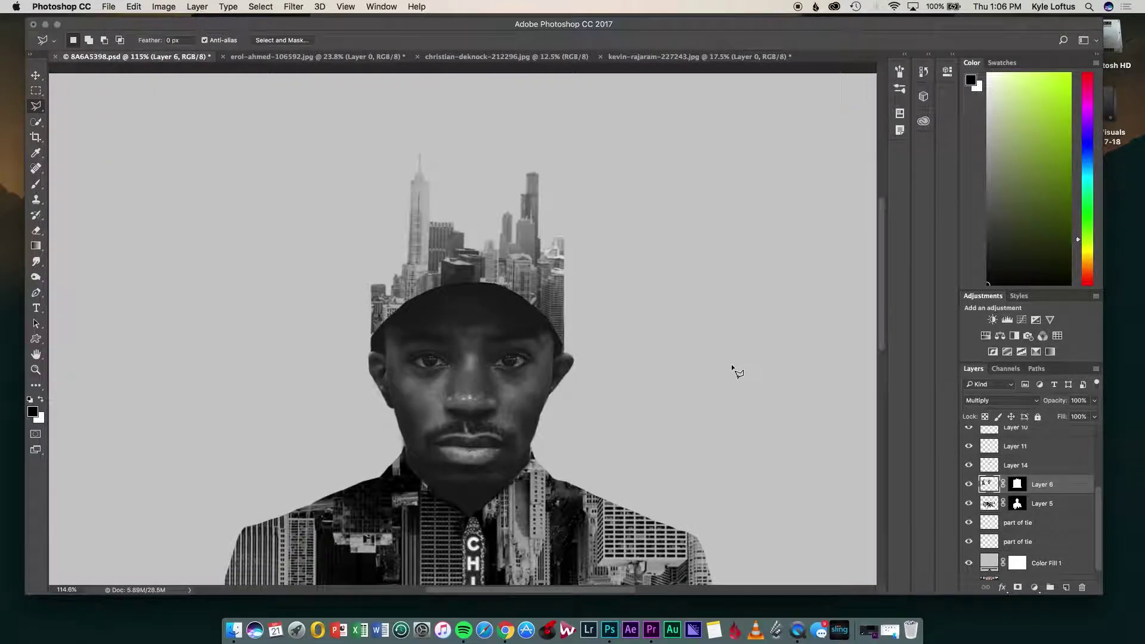
pyautogui.scroll(-3, 734, 367)
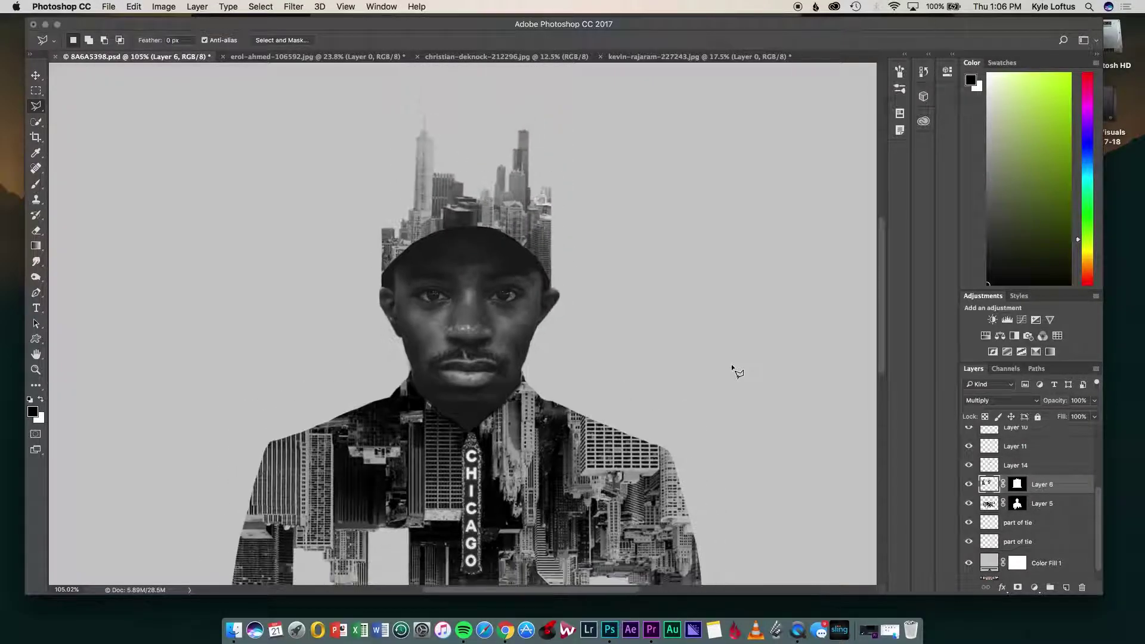
pyautogui.scroll(-2, 737, 373)
pyautogui.scroll(-2, 737, 373)
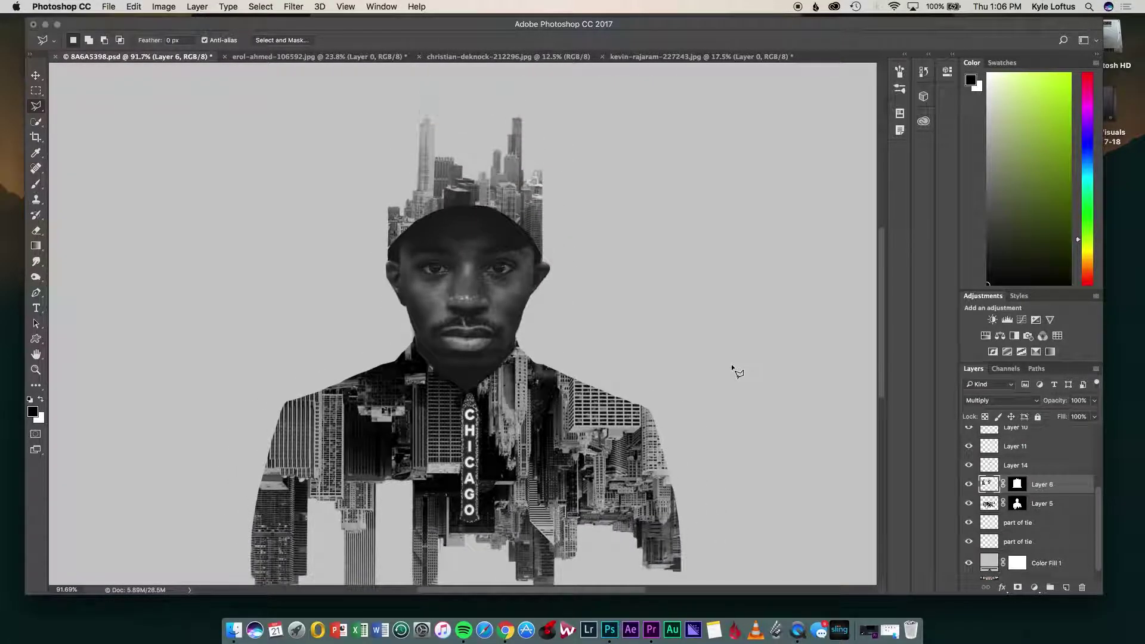
pyautogui.click(1026, 449)
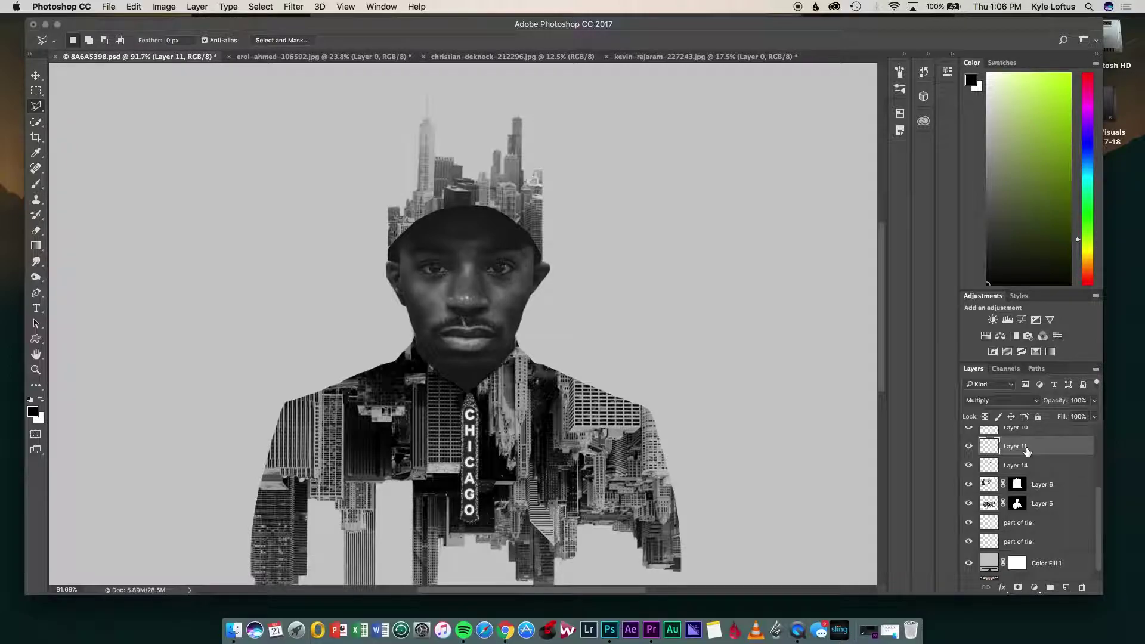
pyautogui.scroll(4, 1027, 462)
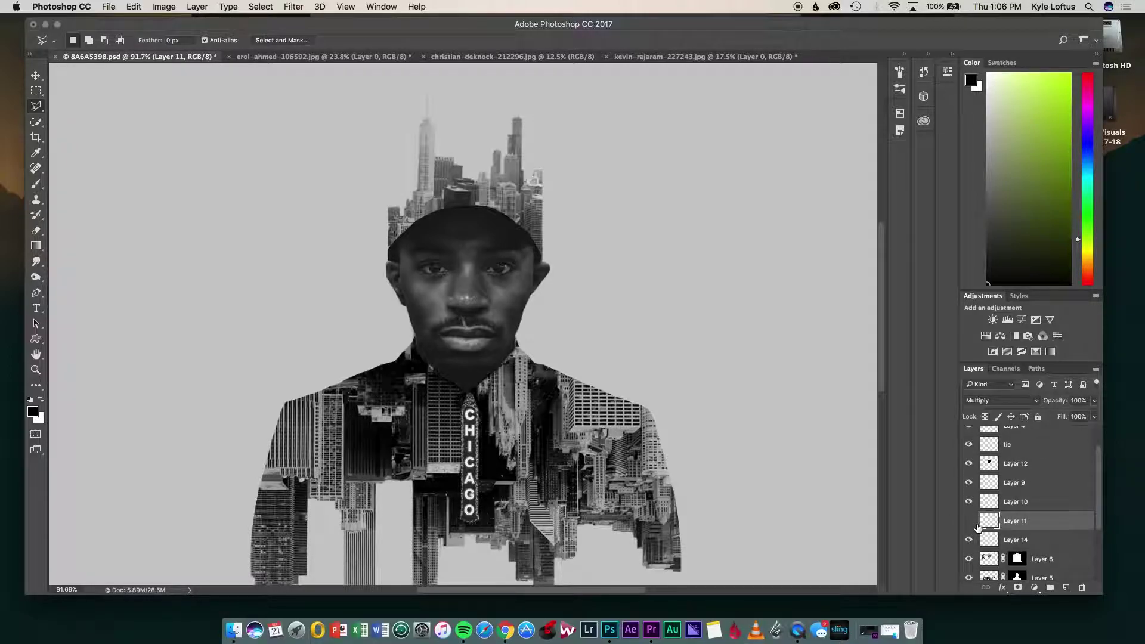
# - Rename the layers 'neck fix up 1', 'neck fix up 2' and Face
pyautogui.doubleClick(1014, 482)
pyautogui.write('neck fix up 1')
pyautogui.doubleClick(1015, 502)
pyautogui.write('neck fix up 2')
pyautogui.doubleClick(1015, 463)
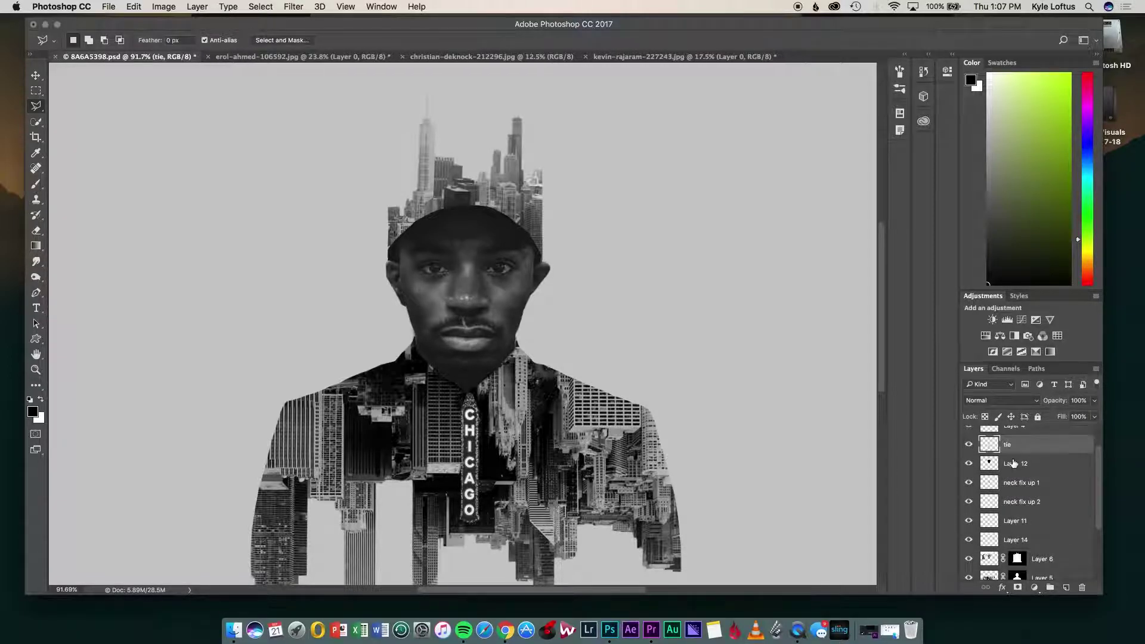
pyautogui.write('Randis')
pyautogui.press('Return')
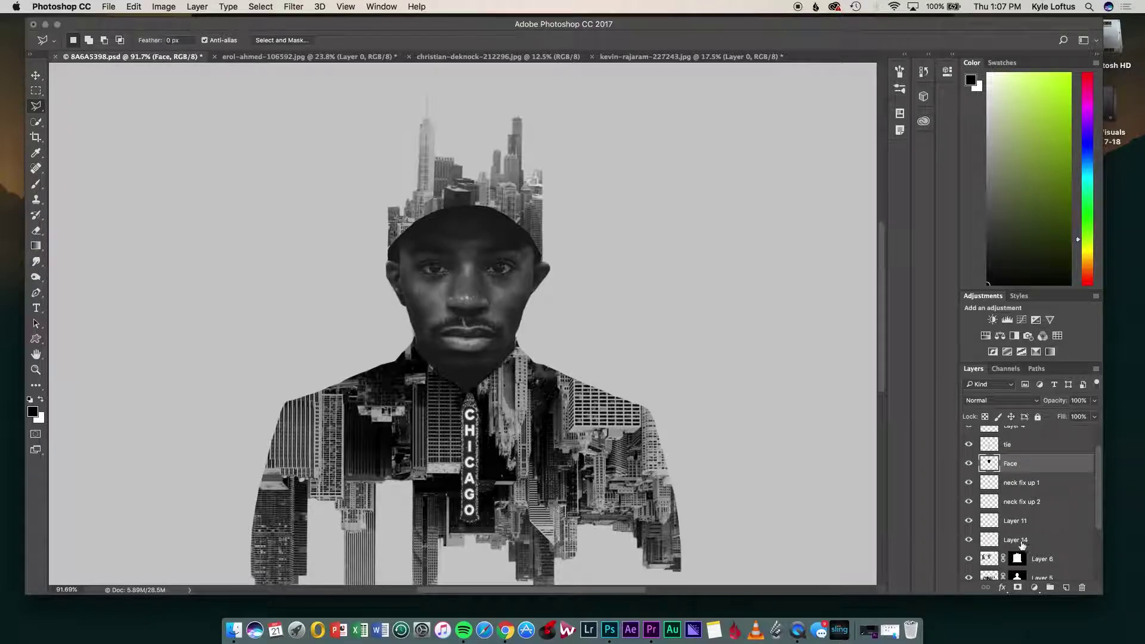
pyautogui.click(1043, 559)
pyautogui.scroll(-2, 1042, 537)
# - Darken Layer 6 with a lowered Curves adjustment
pyautogui.press('super+m')
pyautogui.moveTo(715, 234); pyautogui.dragTo(692, 265)
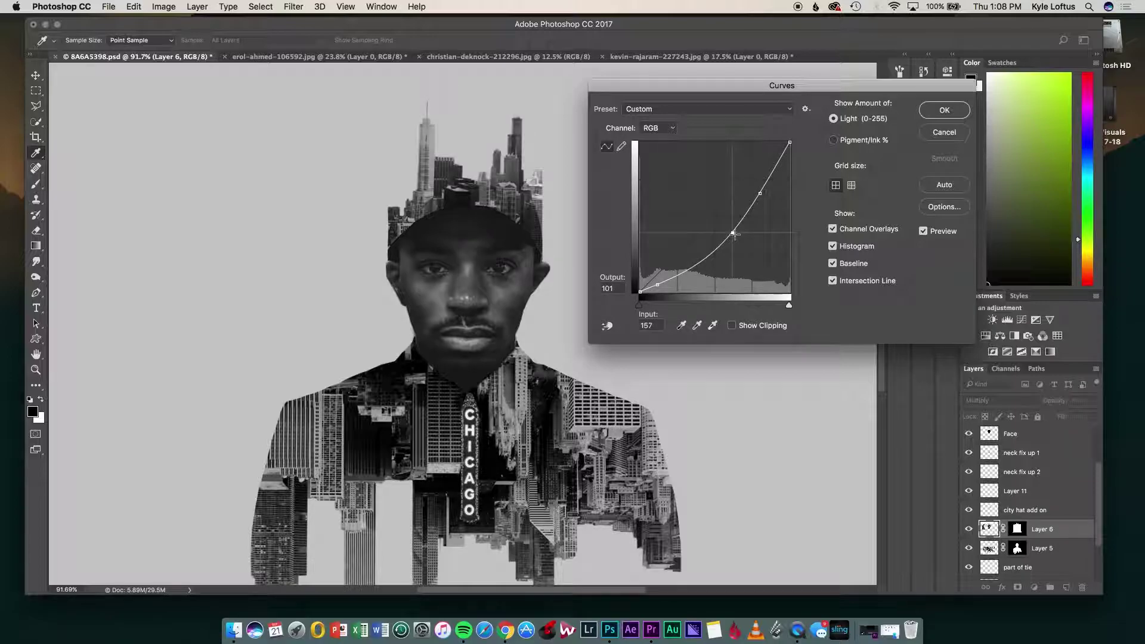
pyautogui.press('Return')
pyautogui.click(1024, 510)
# - Adjust the city hat add on layer's curve, raising it to brighten the skyline
pyautogui.click(163, 7)
pyautogui.click(369, 94)
pyautogui.moveTo(726, 206); pyautogui.dragTo(726, 241)
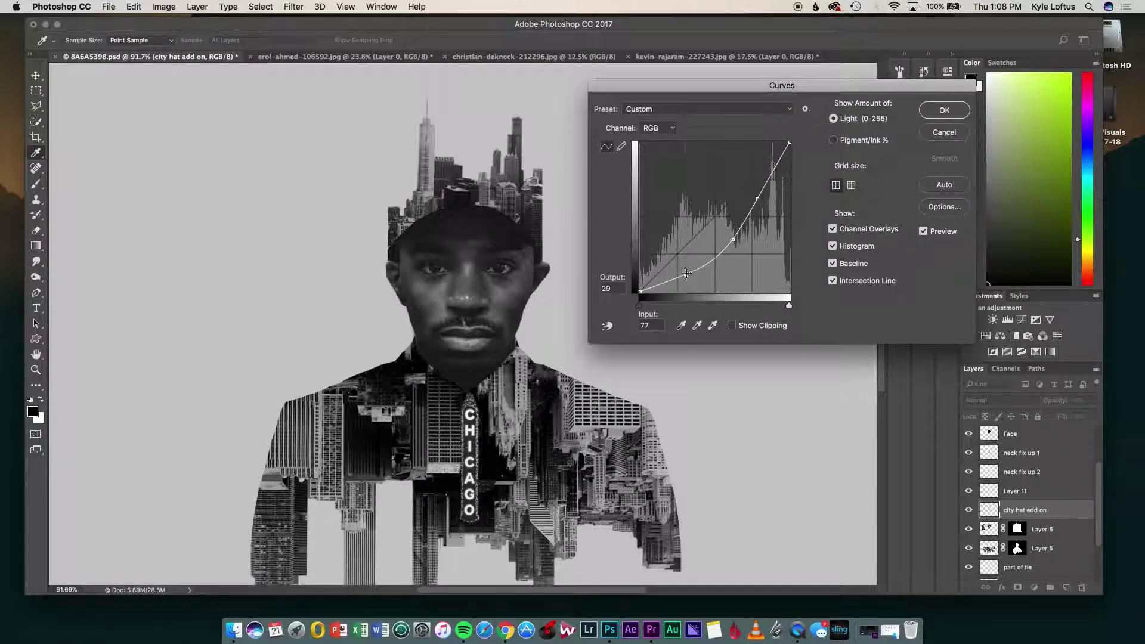
pyautogui.moveTo(739, 241); pyautogui.dragTo(730, 238)
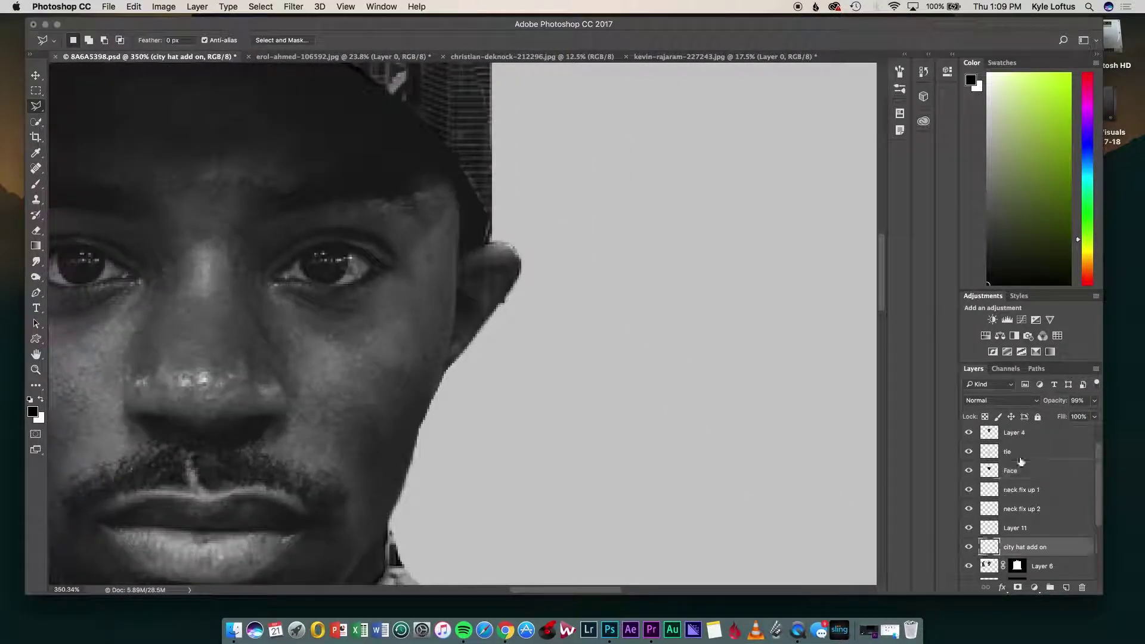
# - Outline the stray area beside the ear and make Layer 6 active
pyautogui.click(499, 318)
pyautogui.click(507, 291)
pyautogui.click(565, 291)
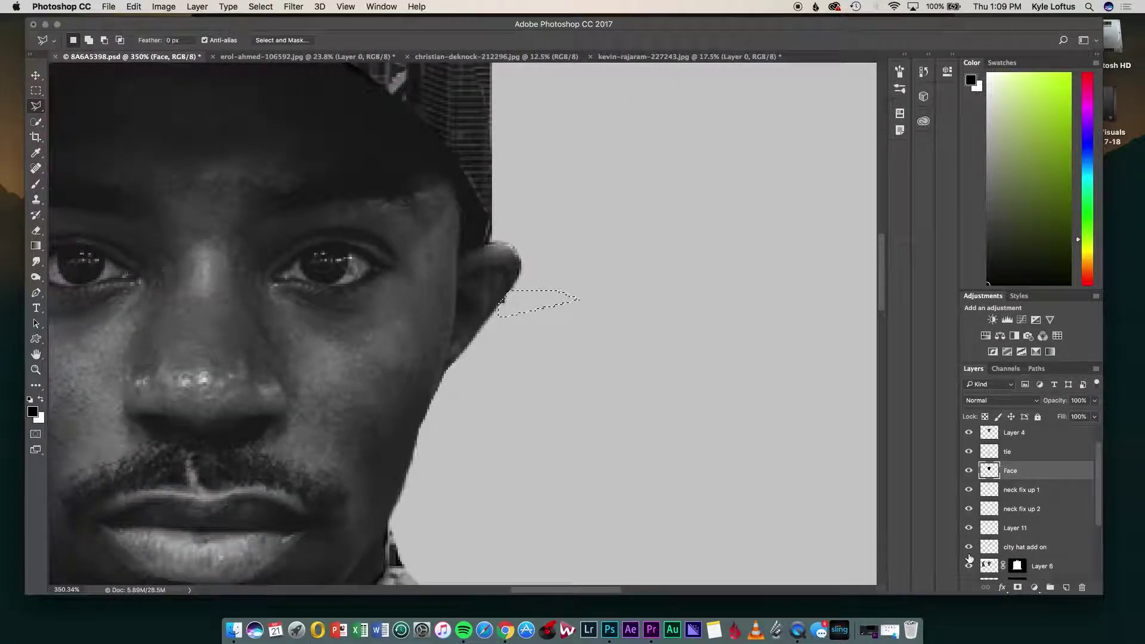
pyautogui.scroll(-3, 1013, 507)
pyautogui.click(1043, 474)
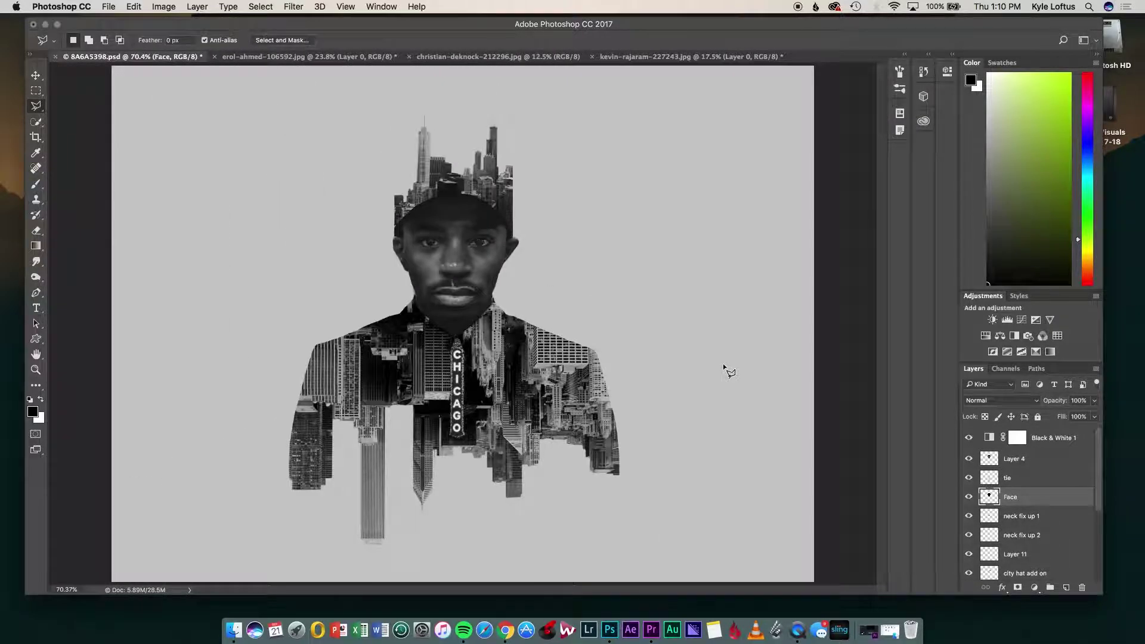
# - Select the portrait layers down to Color Fill 1 and add a Brightness/Contrast adjustment layer
pyautogui.click(1036, 439)
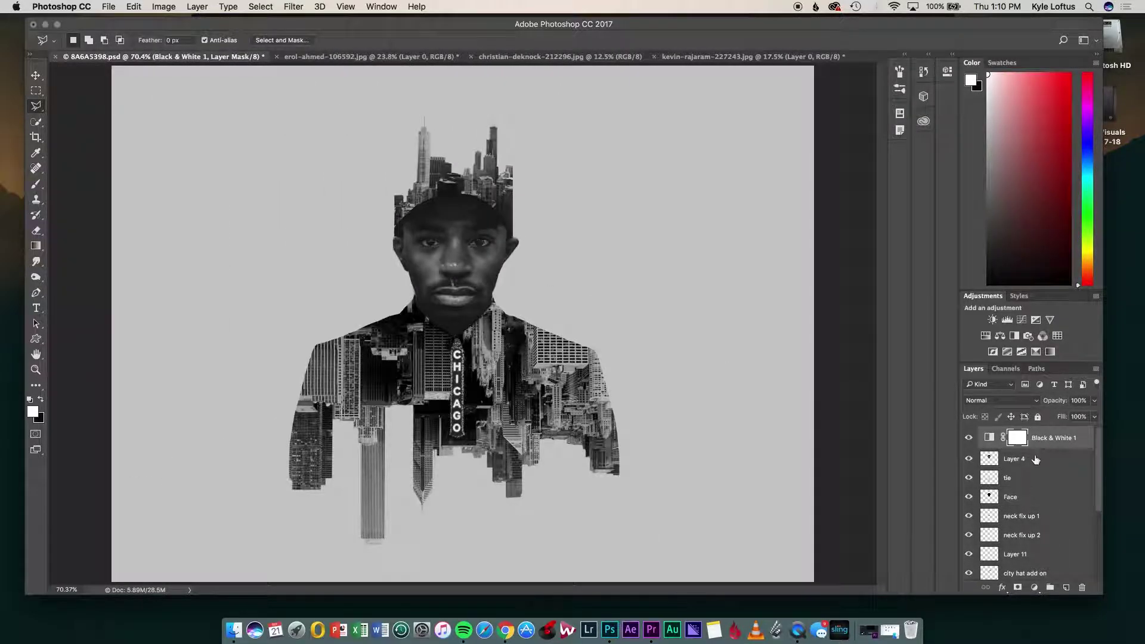
pyautogui.click(1036, 459)
pyautogui.scroll(-4, 1036, 507)
pyautogui.keyDown('shift'); pyautogui.click(1053, 550); pyautogui.keyUp('shift')
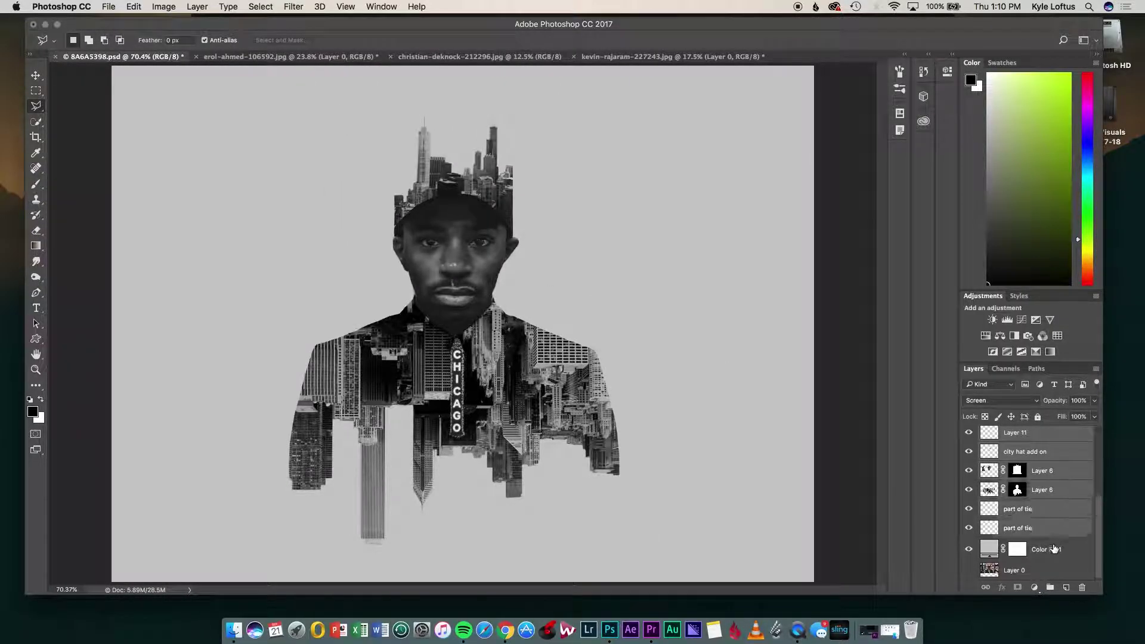
pyautogui.click(1033, 588)
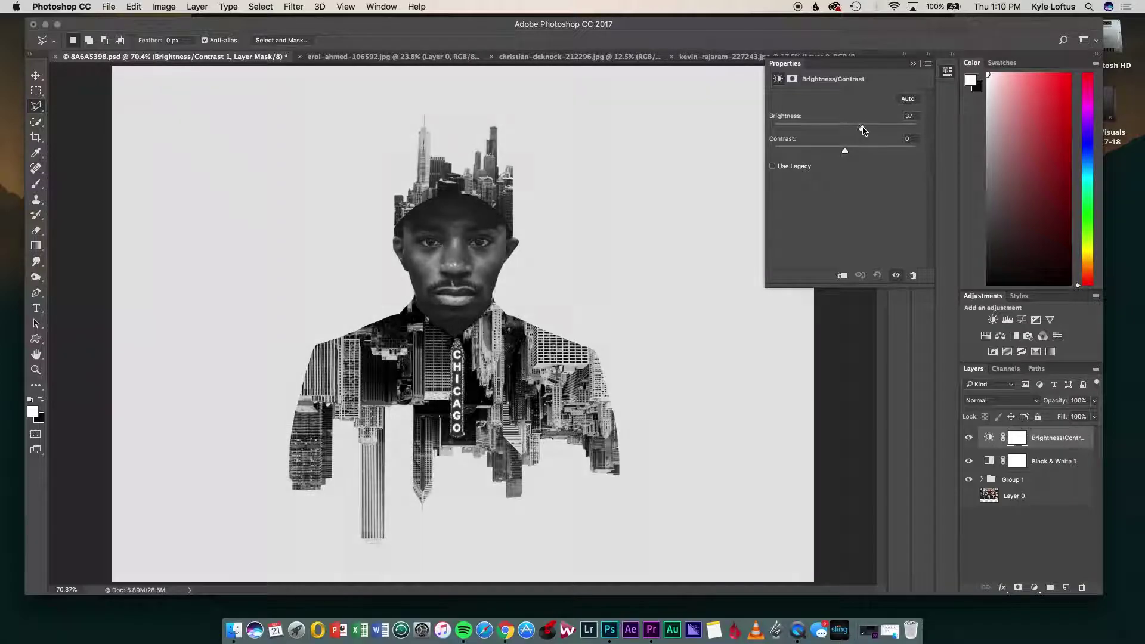
pyautogui.moveTo(846, 152); pyautogui.dragTo(852, 152)
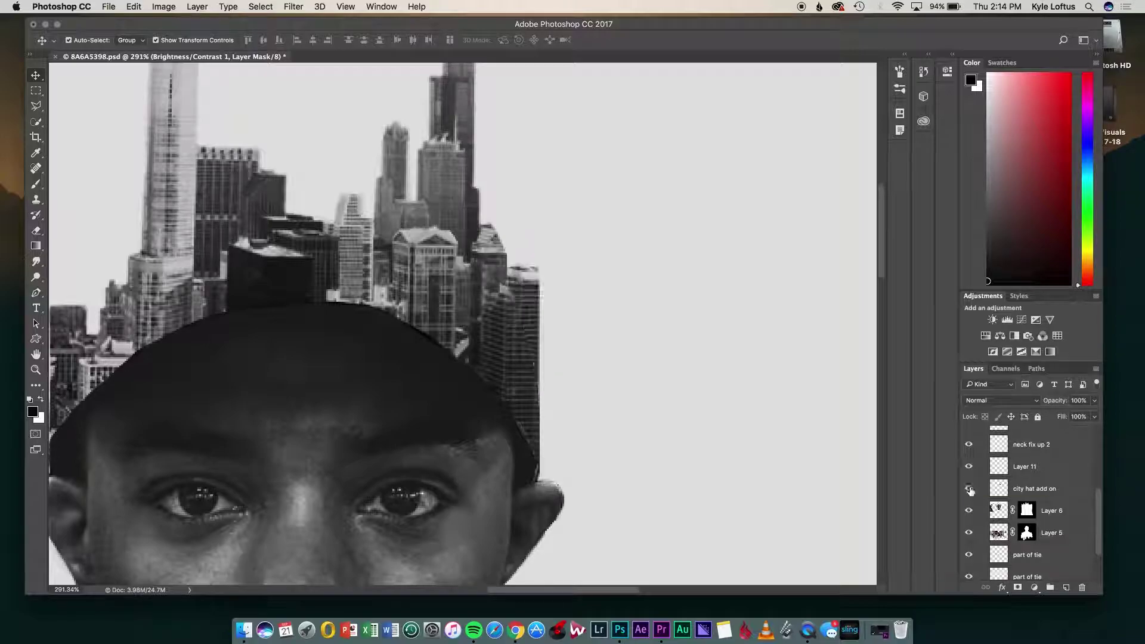
# - Hide and re-show the city hat add on layer to check it, then make it active
pyautogui.click(972, 483)
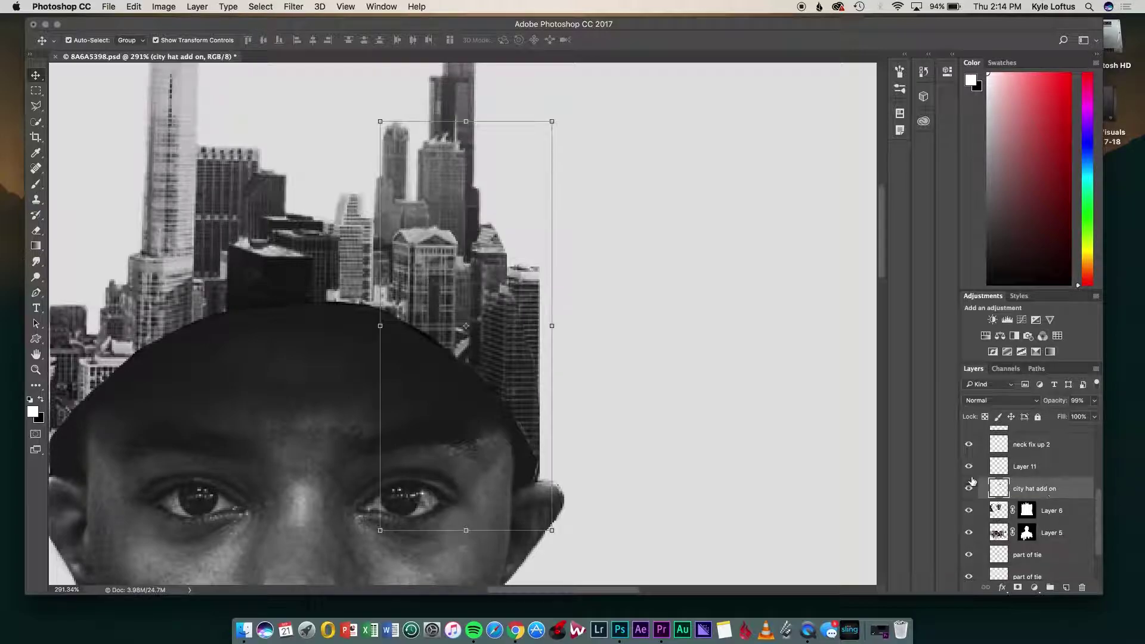
pyautogui.click(968, 488)
pyautogui.click(1052, 510)
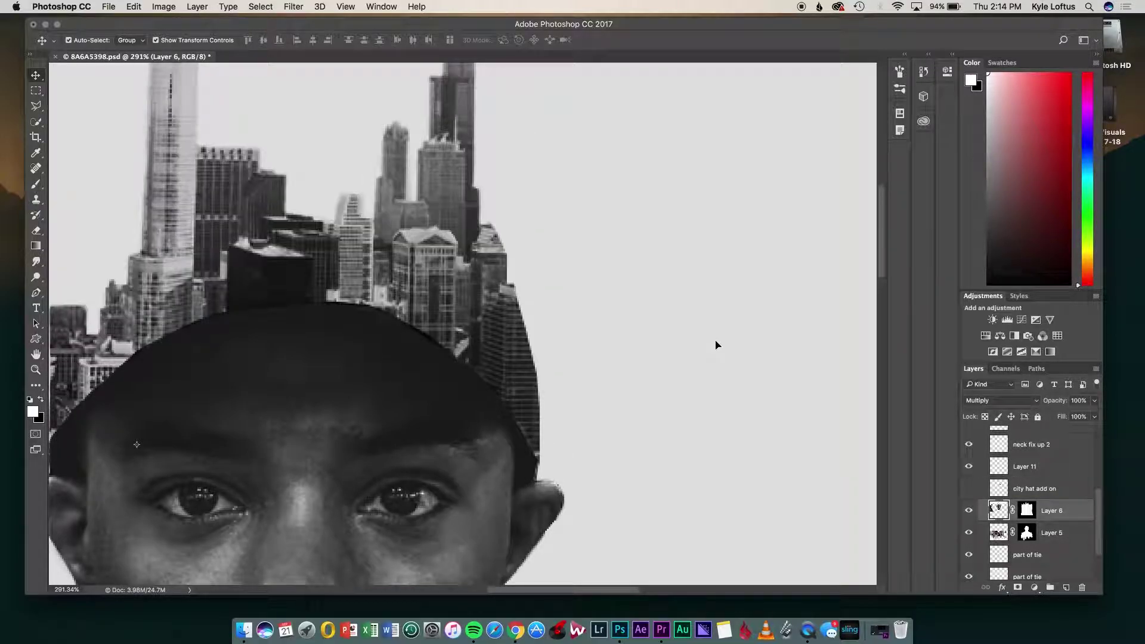
pyautogui.press('l')
pyautogui.scroll(-10, 565, 292)
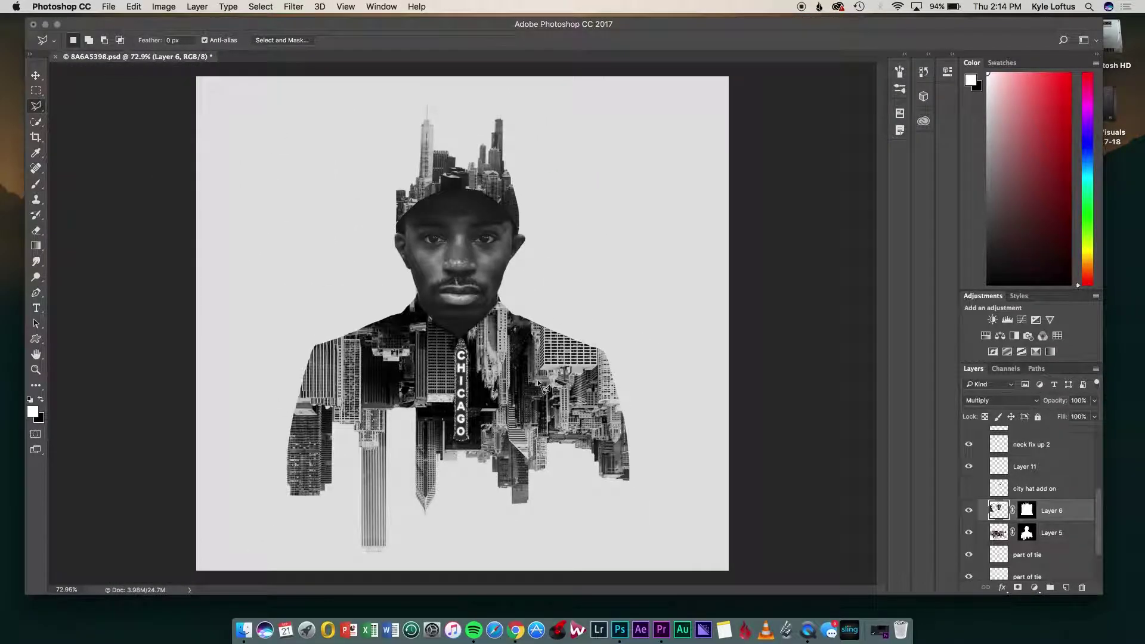
pyautogui.scroll(10, 546, 389)
pyautogui.click(968, 488)
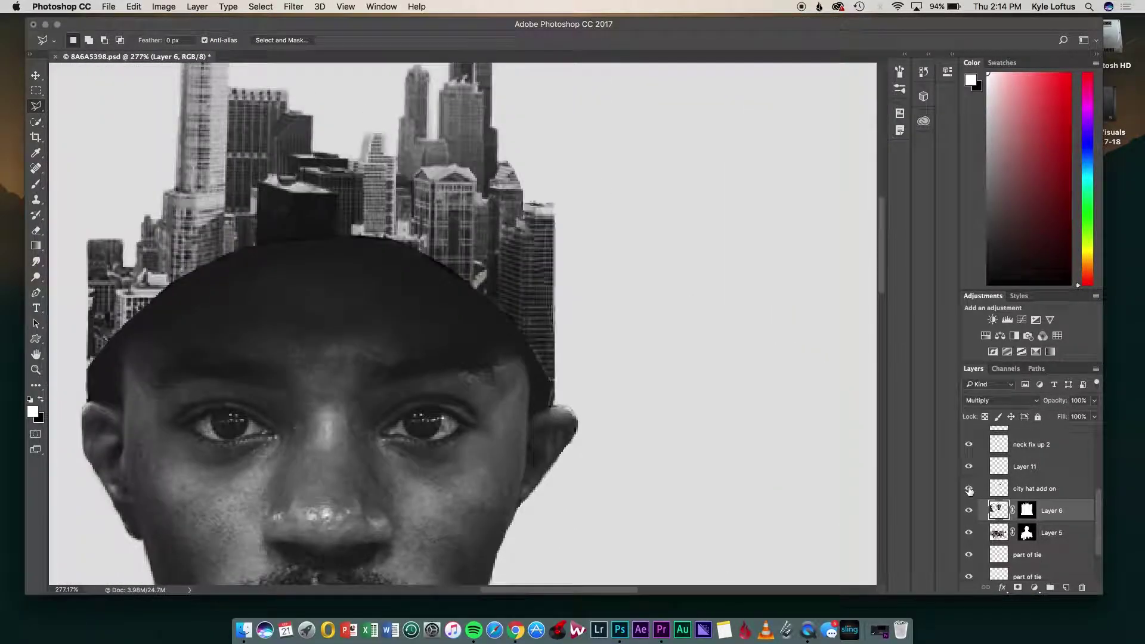
pyautogui.click(1043, 488)
pyautogui.press('v')
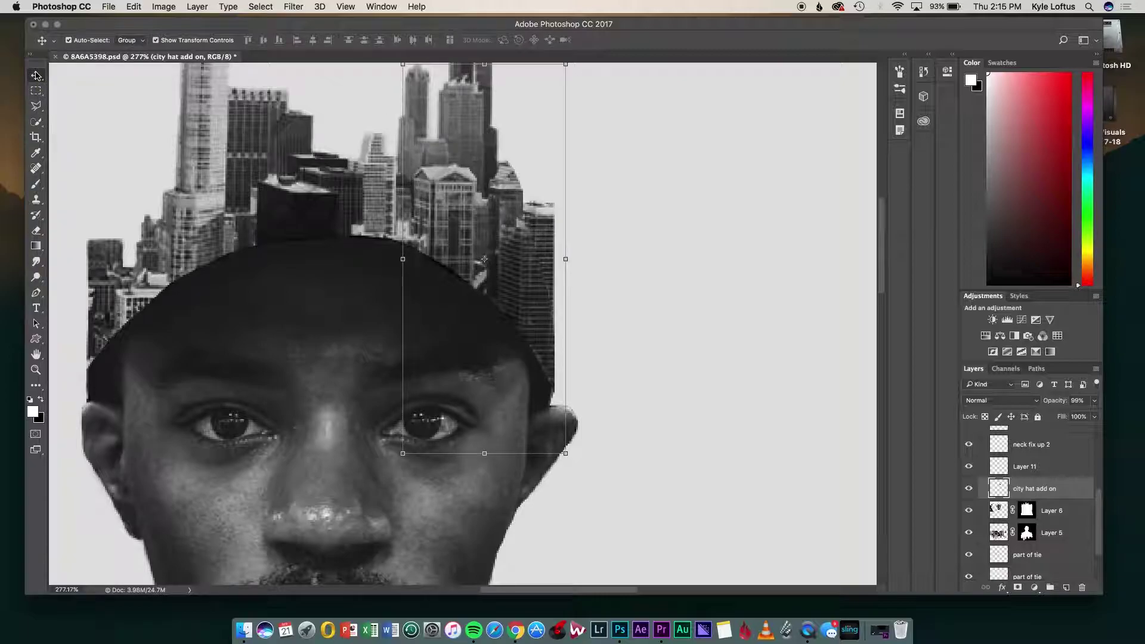
# - Undo the earlier outline and clear the selection
pyautogui.click(674, 318)
pyautogui.press('l')
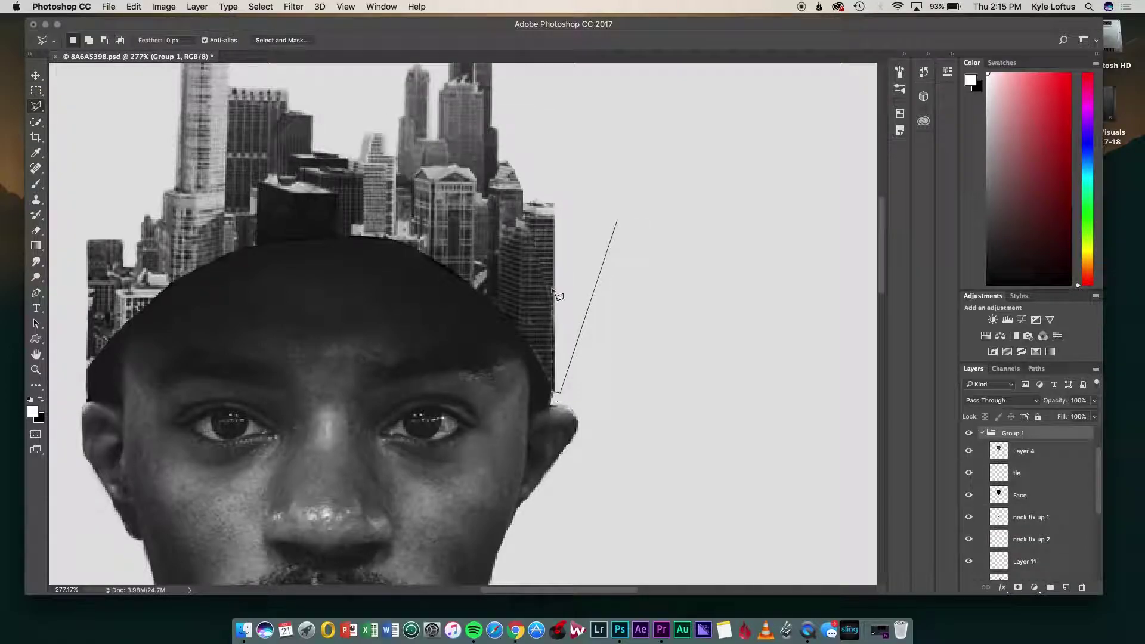
pyautogui.hotkey('ctrl', 'z')
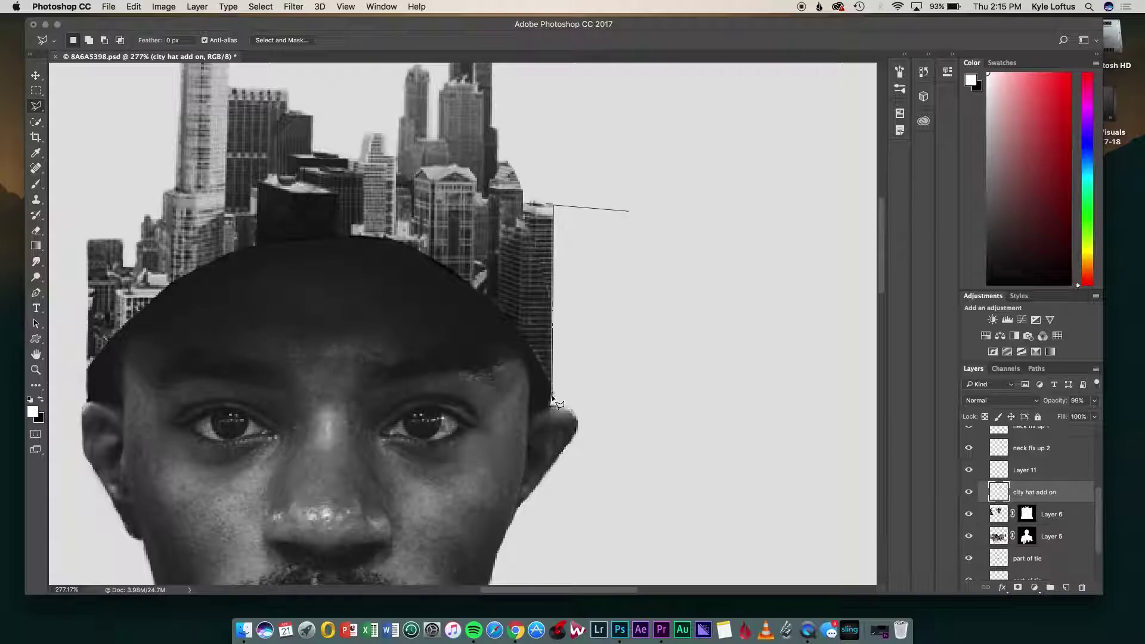
pyautogui.press('super+alt+z')
pyautogui.press('super+0')
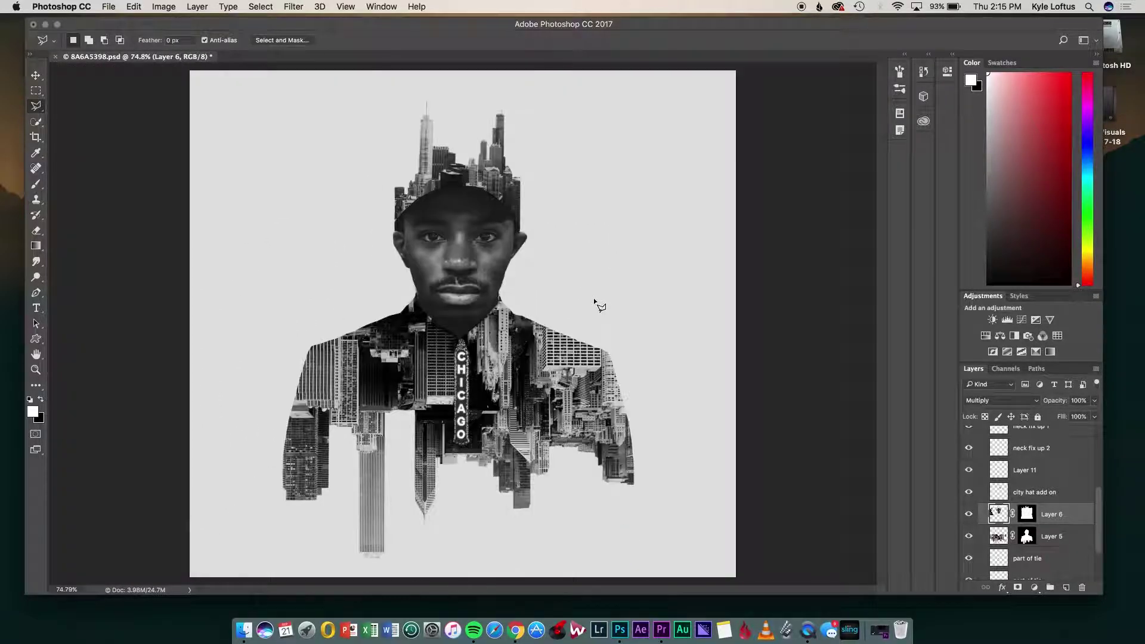
pyautogui.scroll(5, 593, 298)
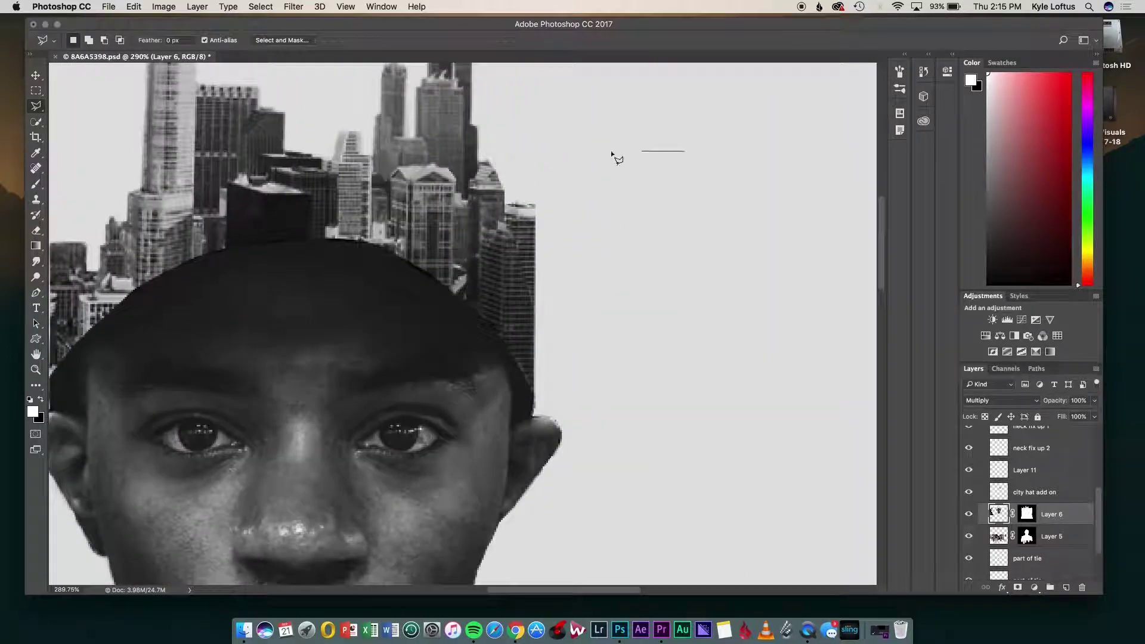
# - Outline the stray skyline sliver beside the ear with the Polygonal Lasso and delete it
pyautogui.click(536, 424)
pyautogui.scroll(3, 536, 423)
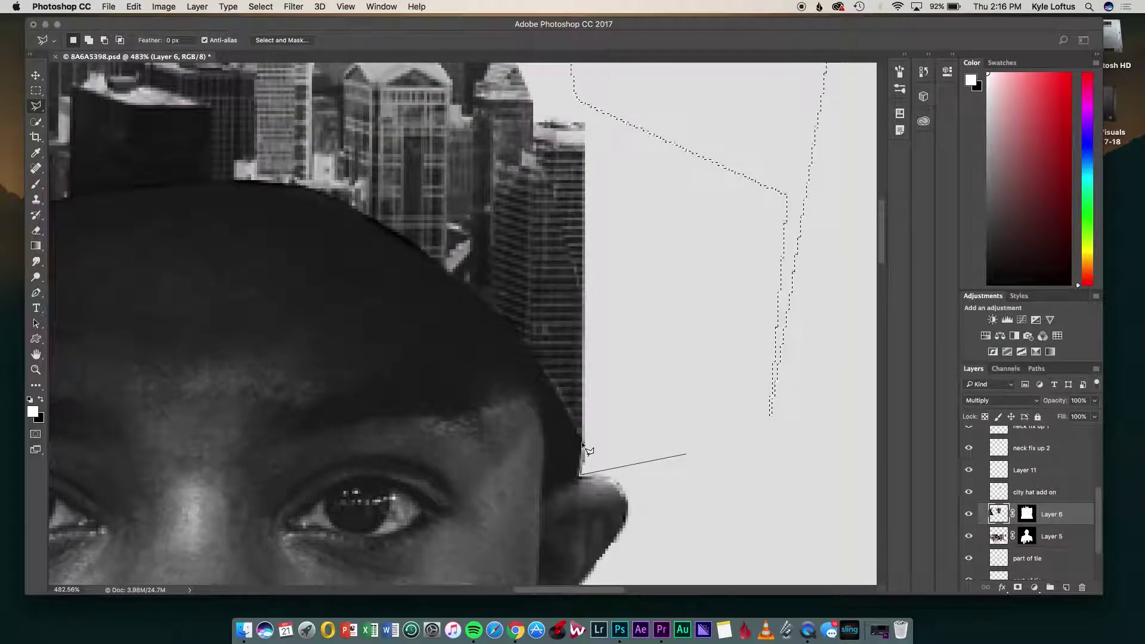
pyautogui.click(642, 88)
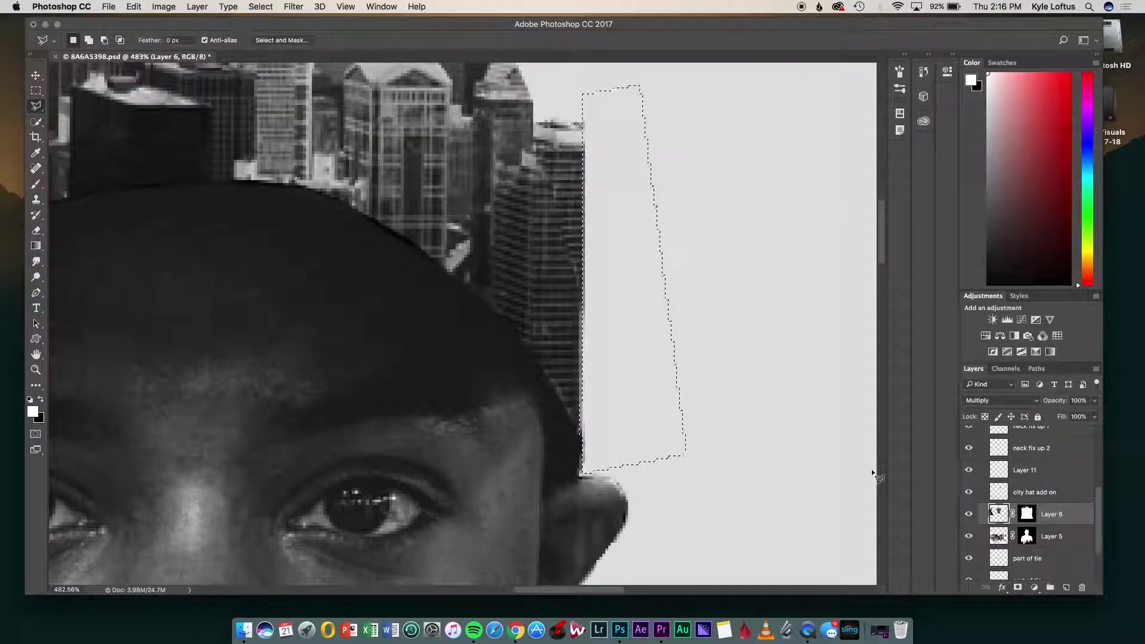
pyautogui.press('super+d')
pyautogui.hotkey('alt', ']')
pyautogui.press('super+0')
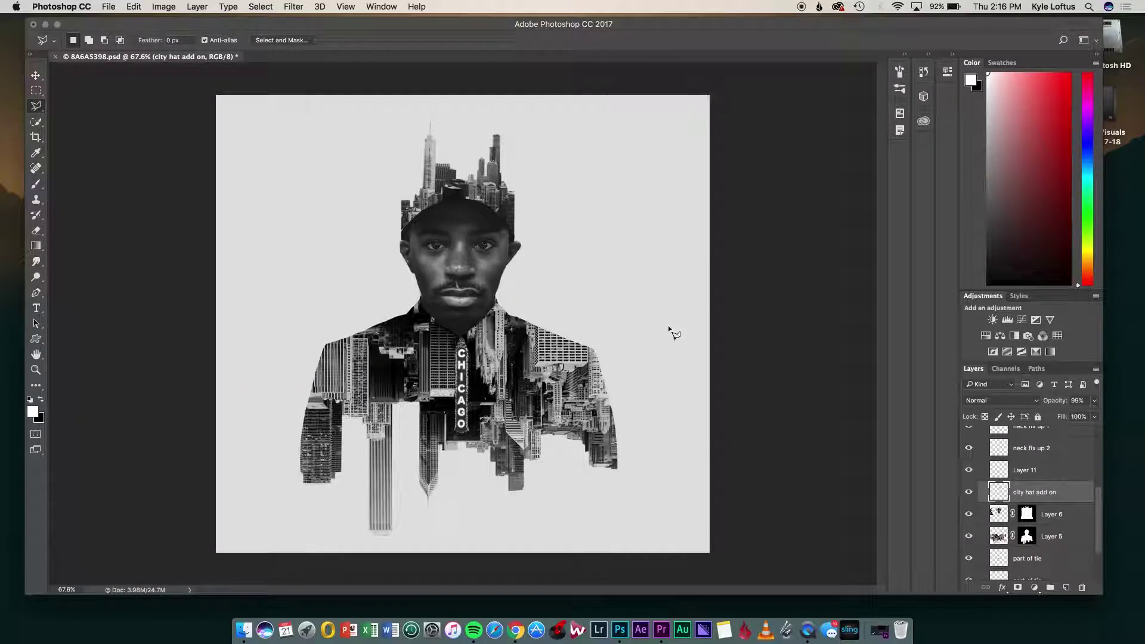
pyautogui.scroll(6, 527, 233)
# - Touch up the cap edge beside the left ear and erase leftover pixels
pyautogui.hotkey('alt', '[')
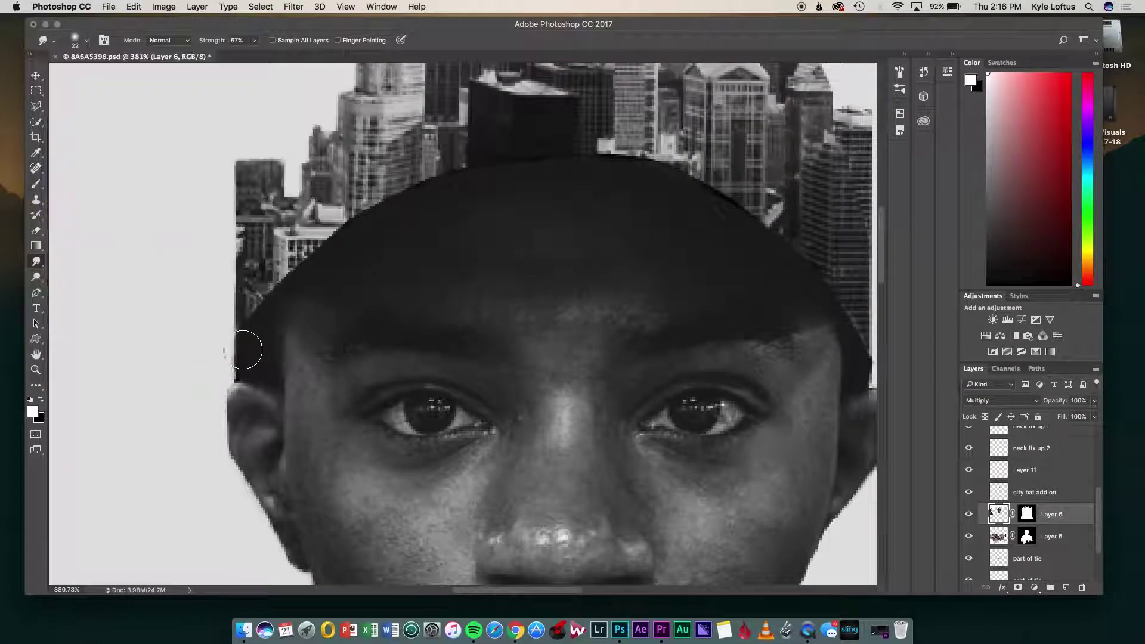
pyautogui.click(170, 171)
pyautogui.click(236, 264)
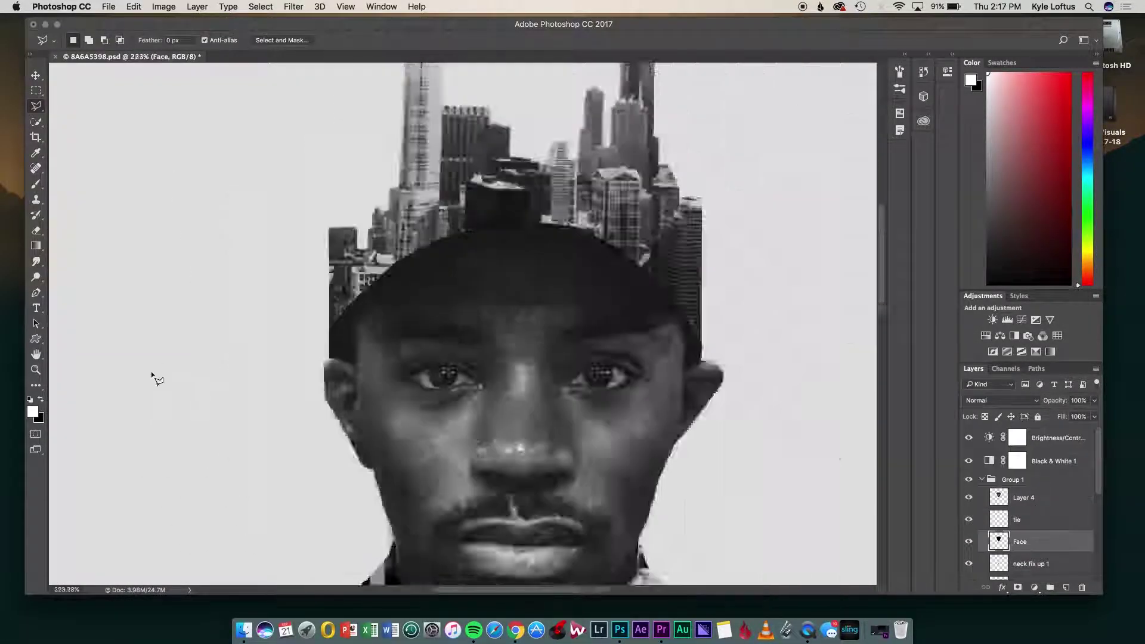
pyautogui.scroll(5, 153, 378)
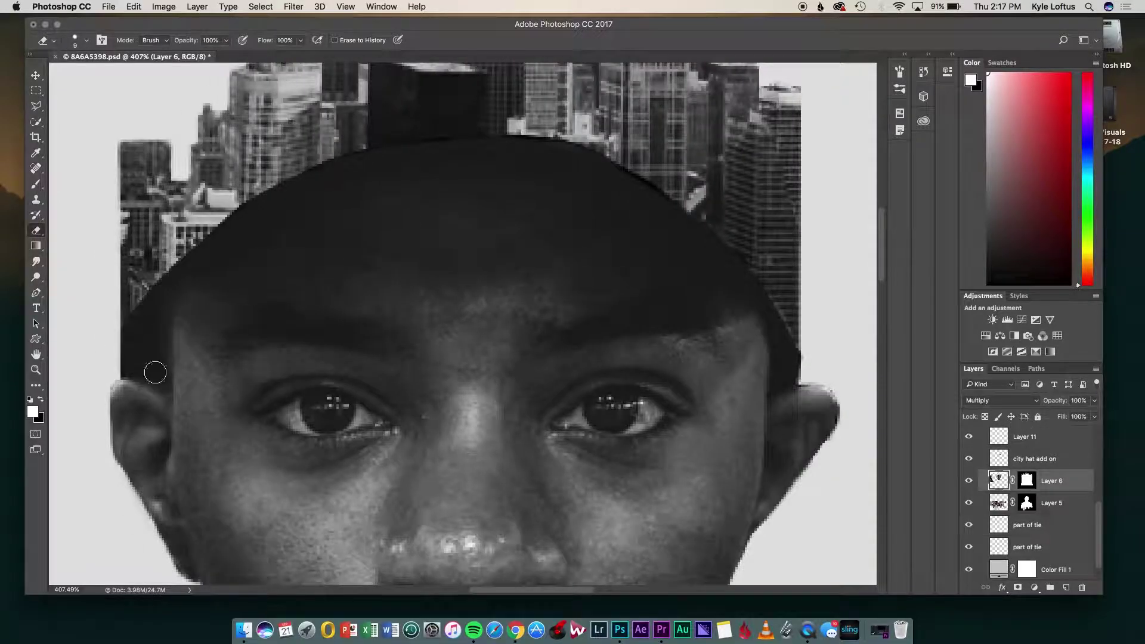
pyautogui.click(813, 198)
pyautogui.click(207, 216)
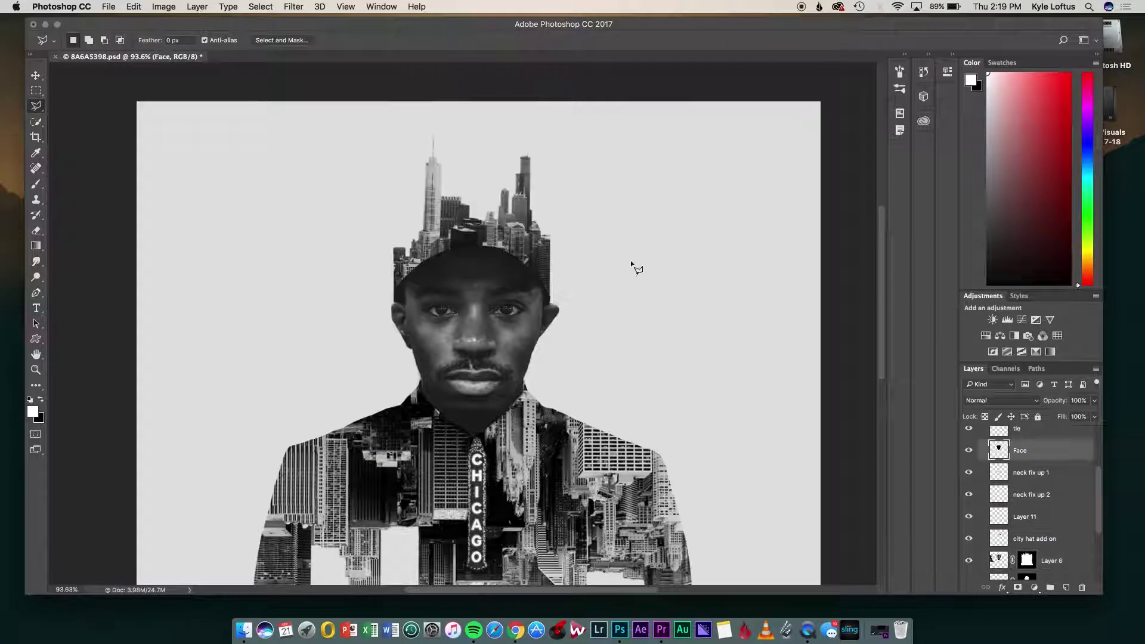
# - Save a JPEG copy named 'Double Exposure Final'
pyautogui.scroll(8, 280, 209)
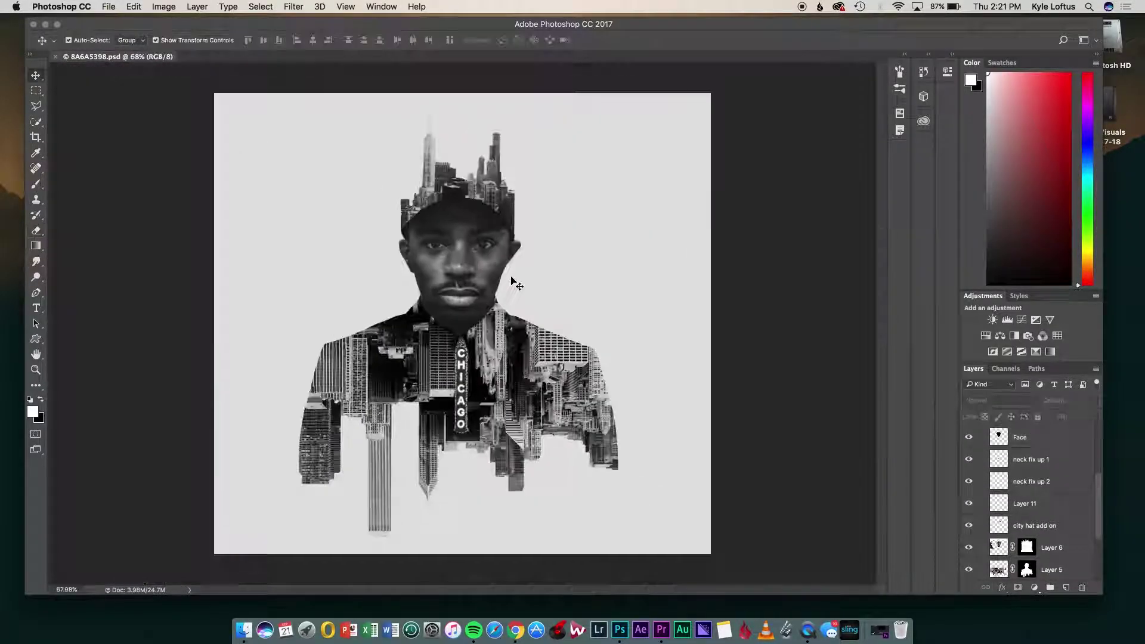
pyautogui.press('super+shift+s')
pyautogui.click(531, 362)
pyautogui.click(531, 498)
pyautogui.write('Dou')
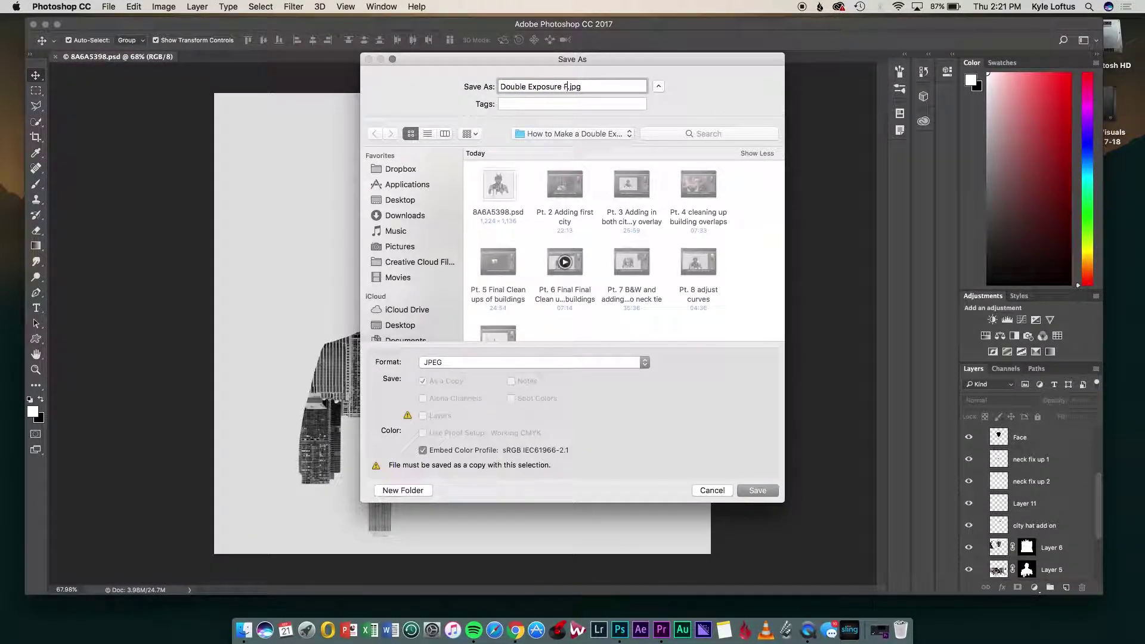
pyautogui.write('ble Exposure Fina')
pyautogui.press('Return')
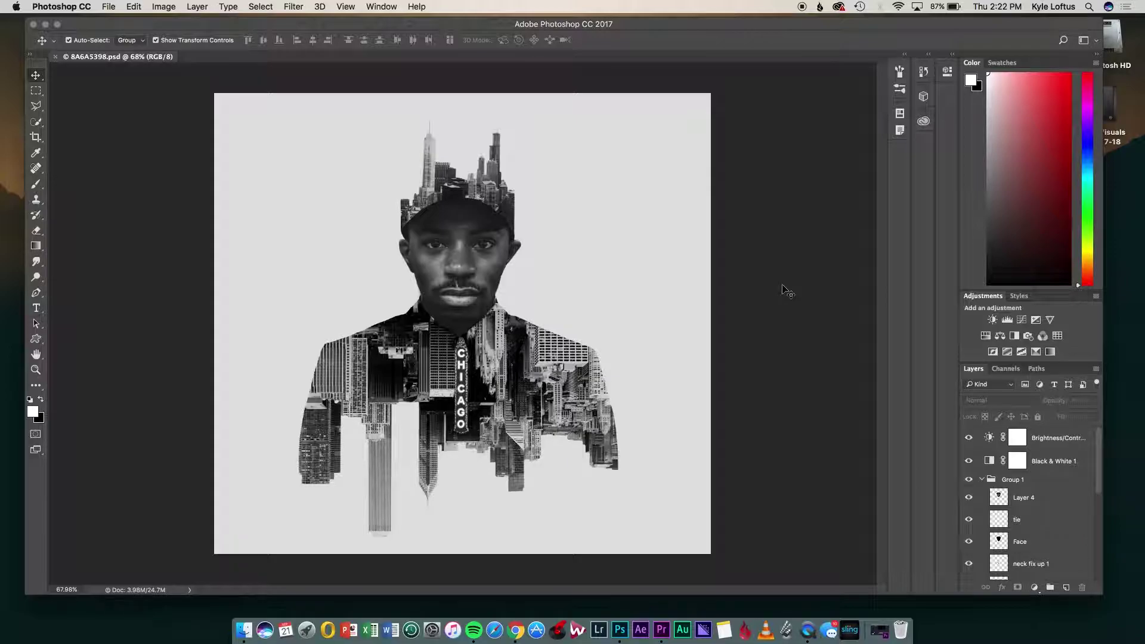